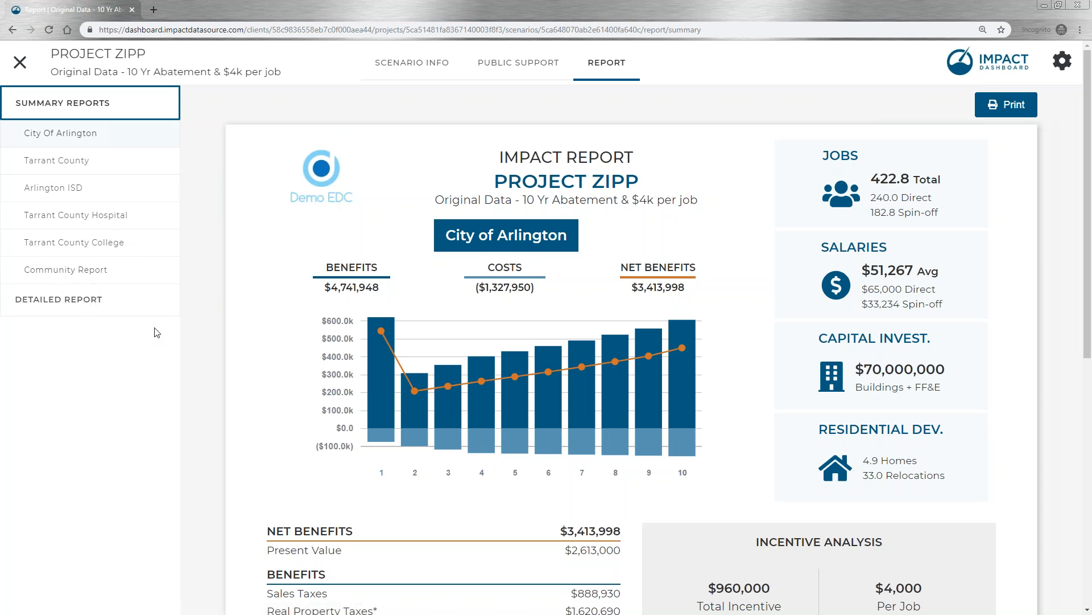
Review the City of Arlington summary report's total benefits and costs and the chart's yearly benefit values
scroll(734, 315, "down", 1)
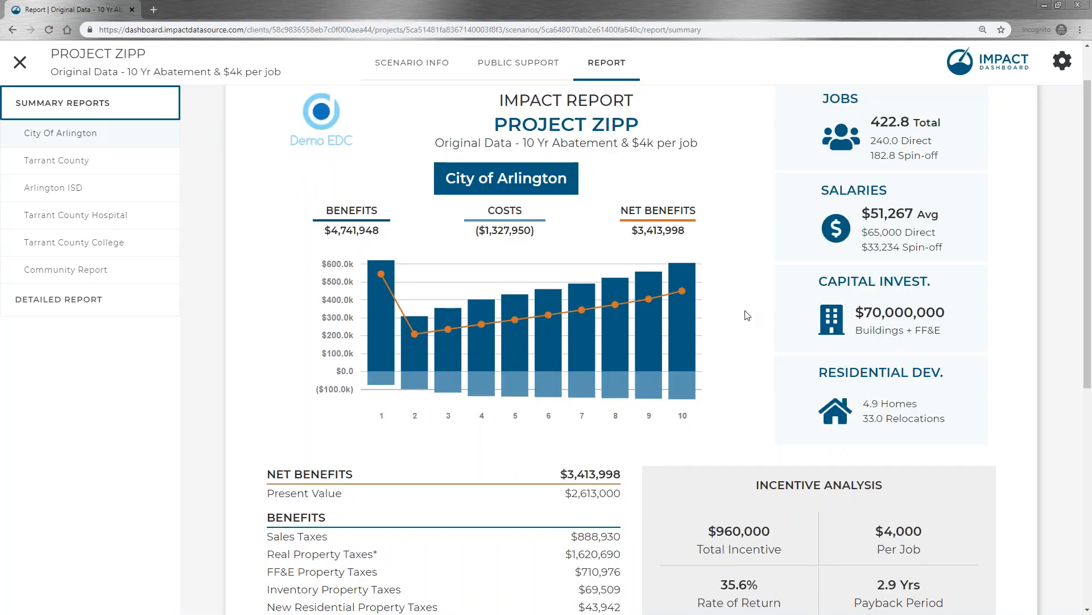
scroll(747, 315, "down", 4)
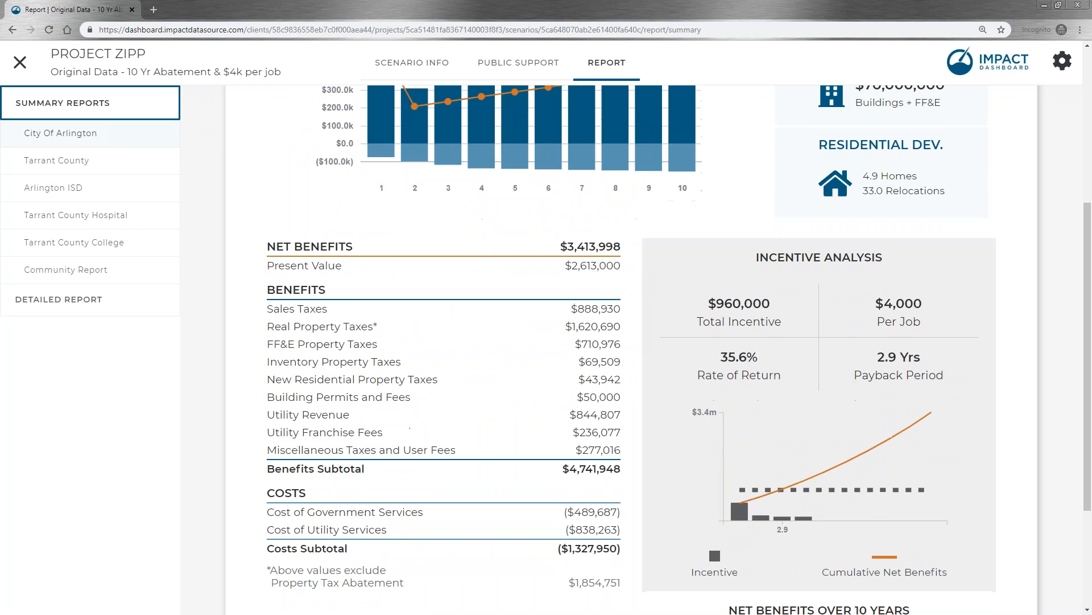
scroll(788, 302, "up", 5)
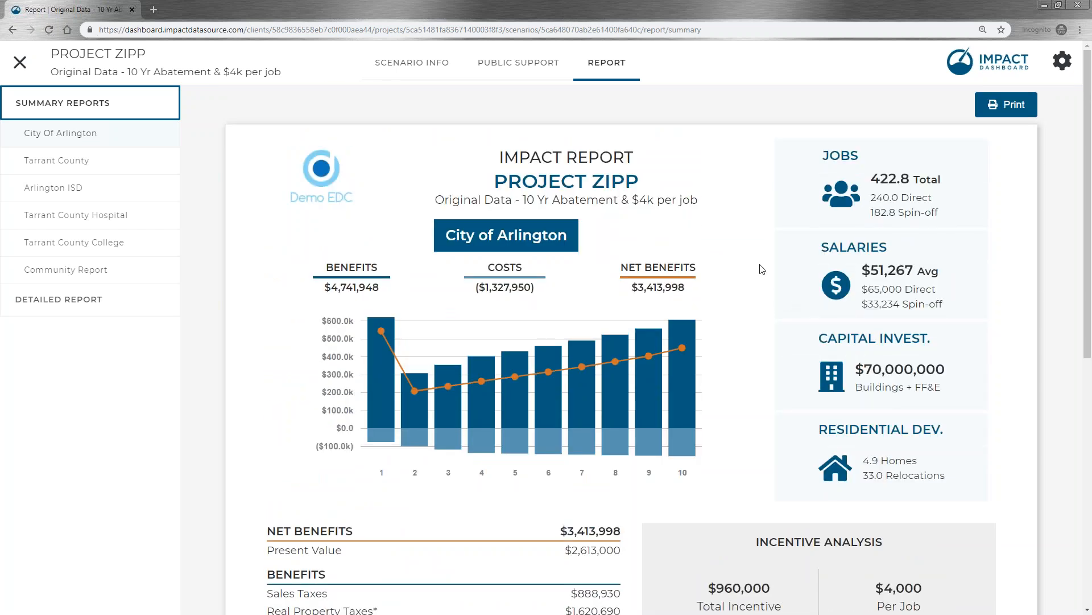
left_click_drag(323, 287, 411, 304)
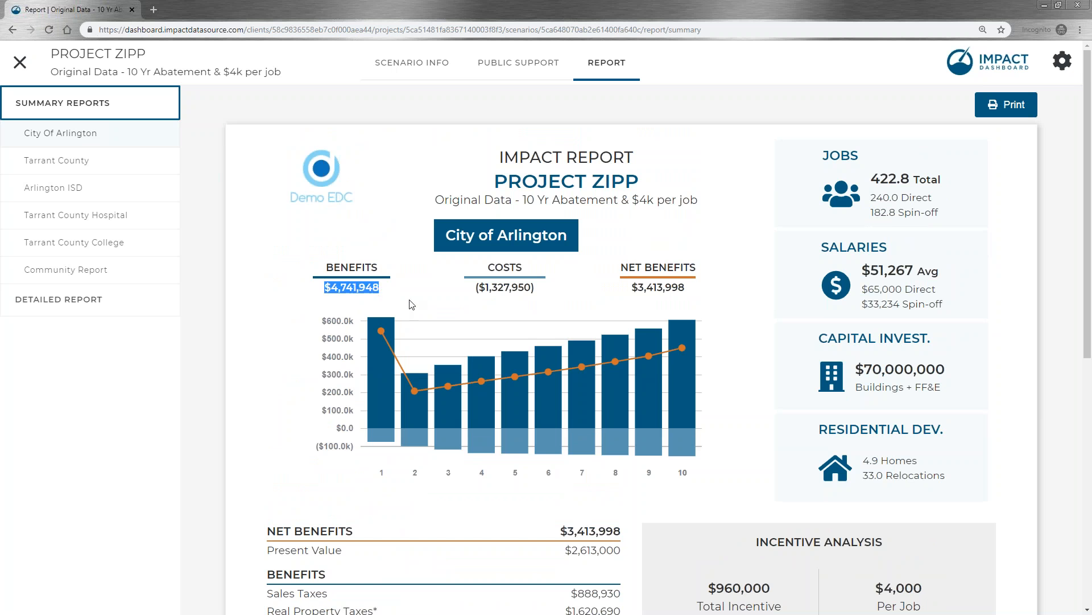
left_click(504, 291)
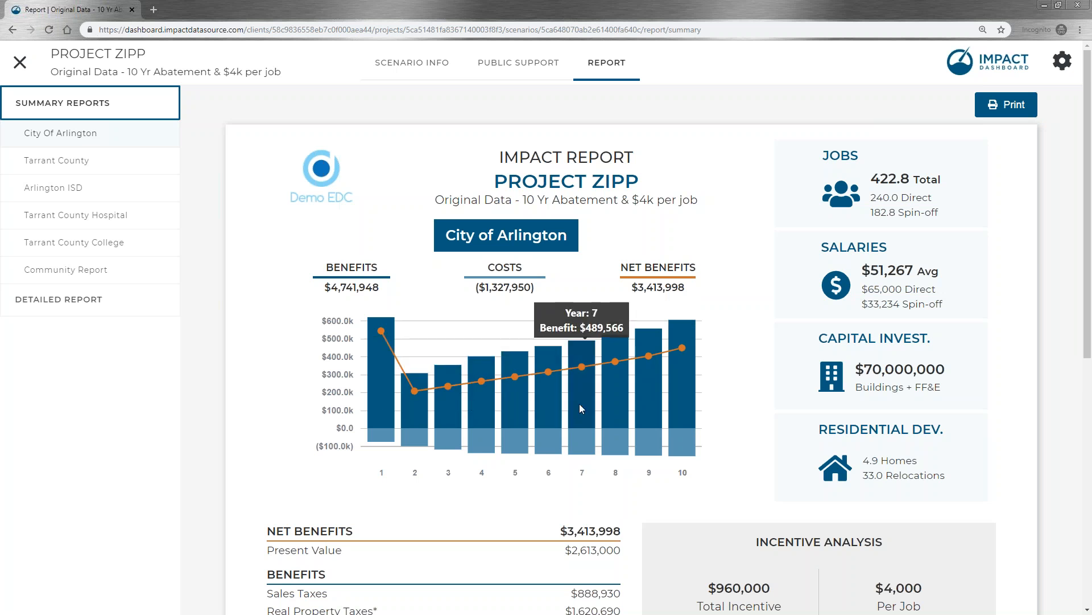
mouse_move(578, 437)
mouse_move(582, 368)
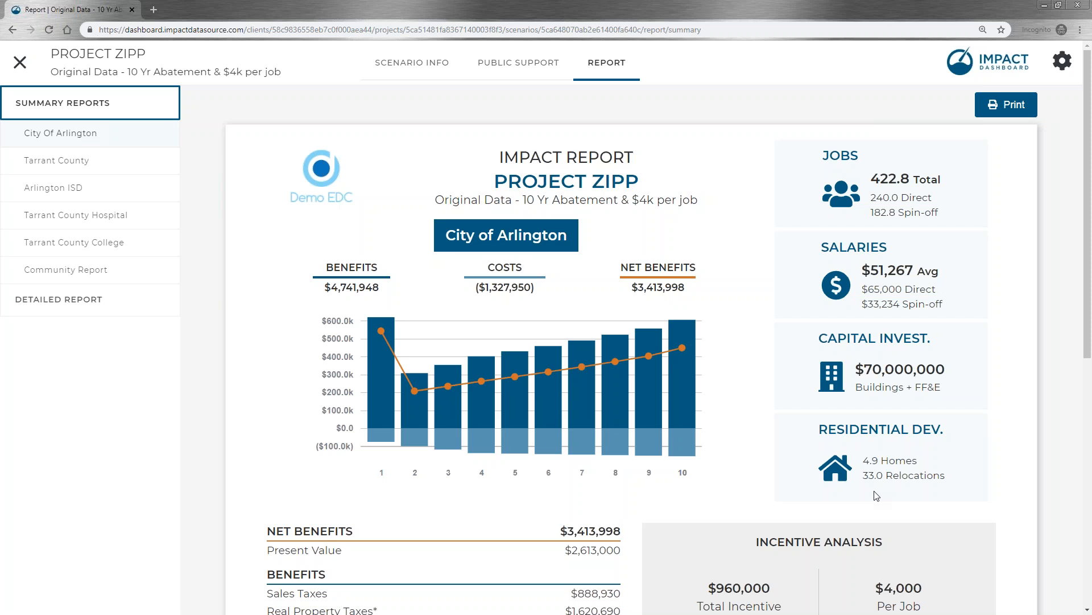
Examine the City of Arlington's itemized benefits and costs, incentive analysis, and net benefits over 10 years
scroll(699, 239, "down", 5)
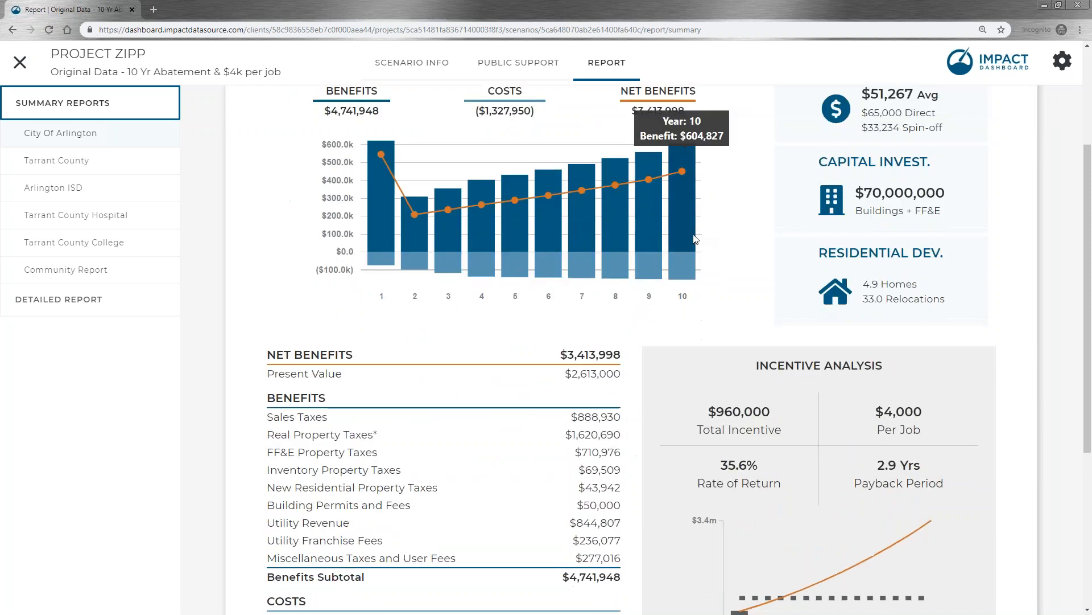
scroll(695, 239, "down", 2)
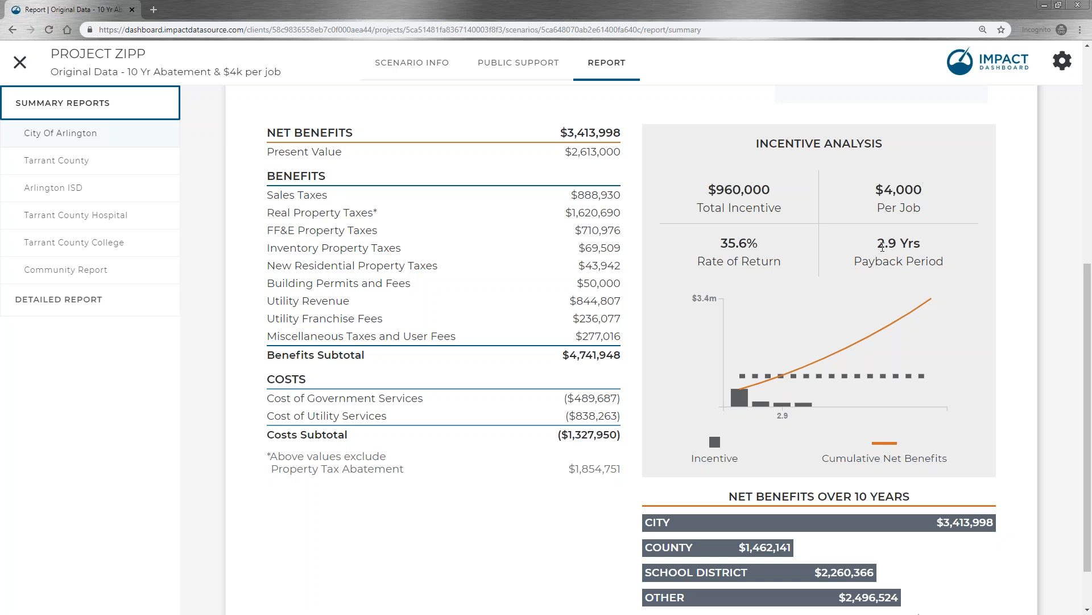
scroll(754, 502, "down", 1)
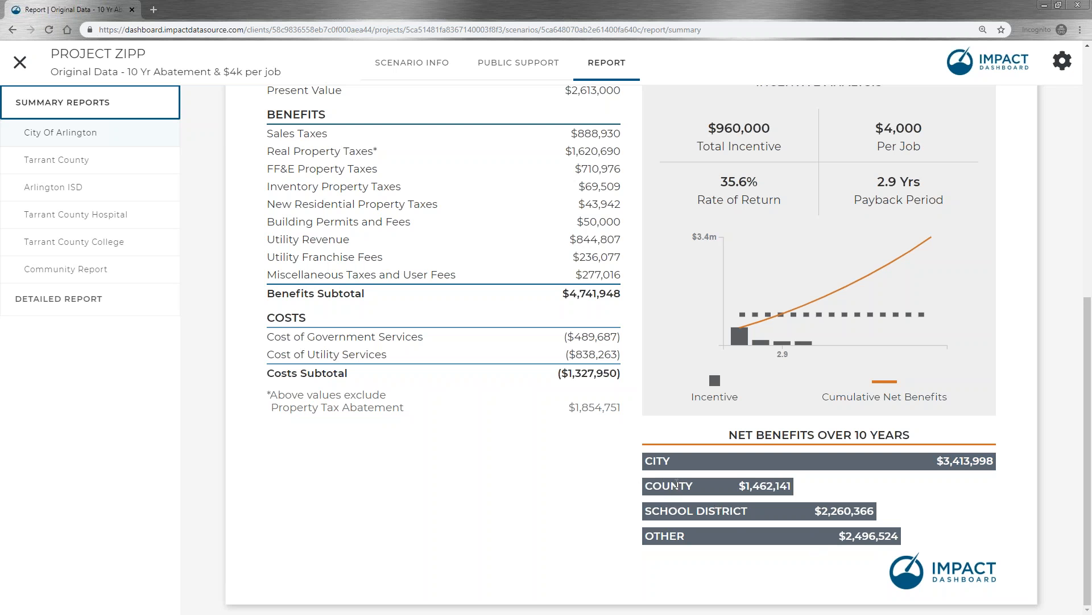
View the Tarrant County summary report and read the detailed report through to its Fiscal Impact Overview
left_click(112, 165)
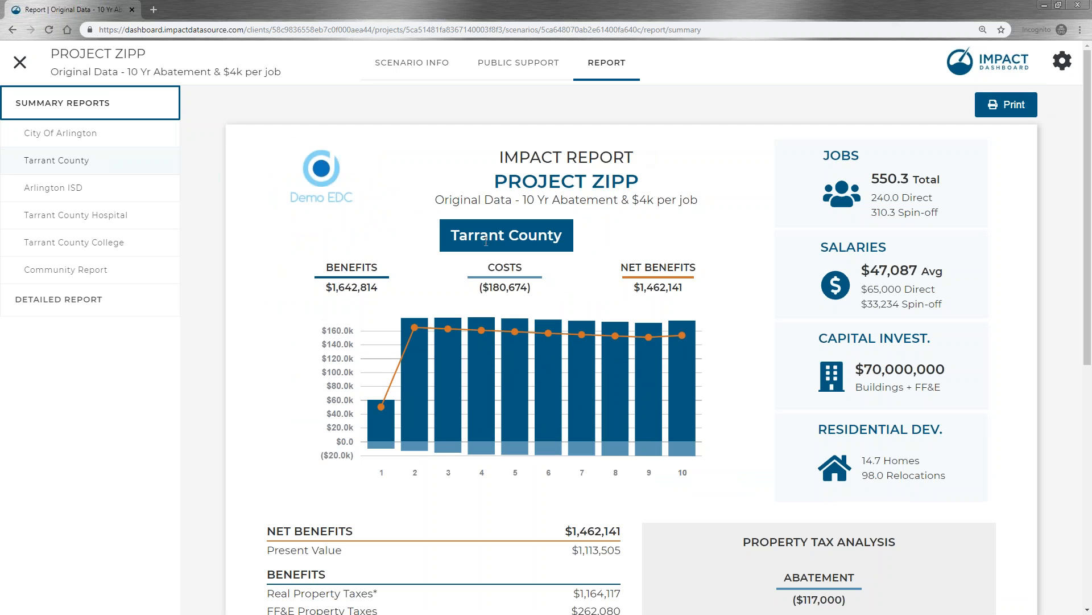
left_click(93, 307)
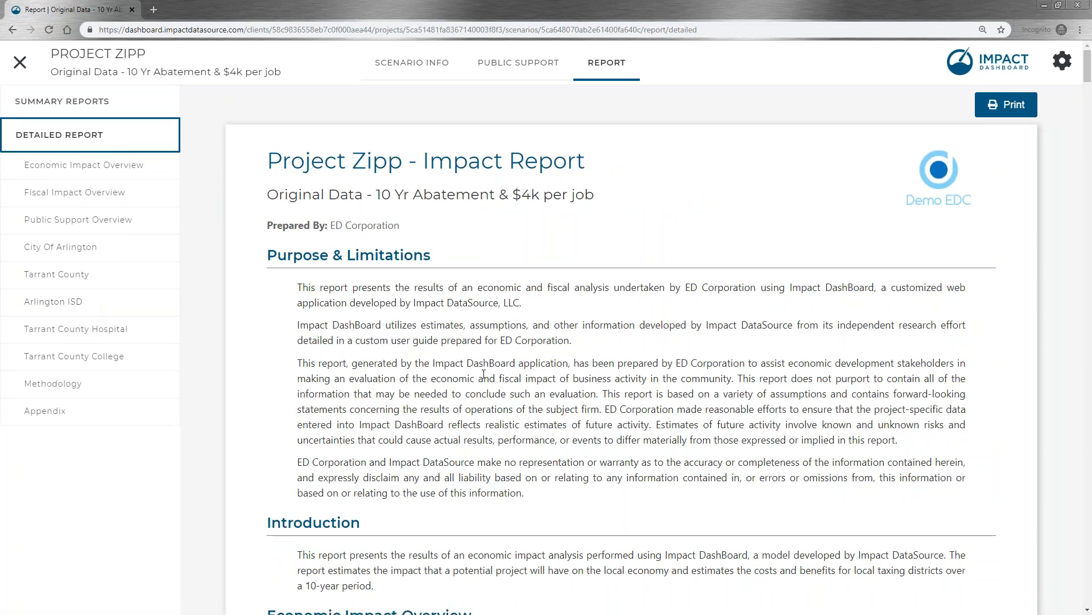
scroll(485, 378, "down", 20)
scroll(485, 385, "down", 8)
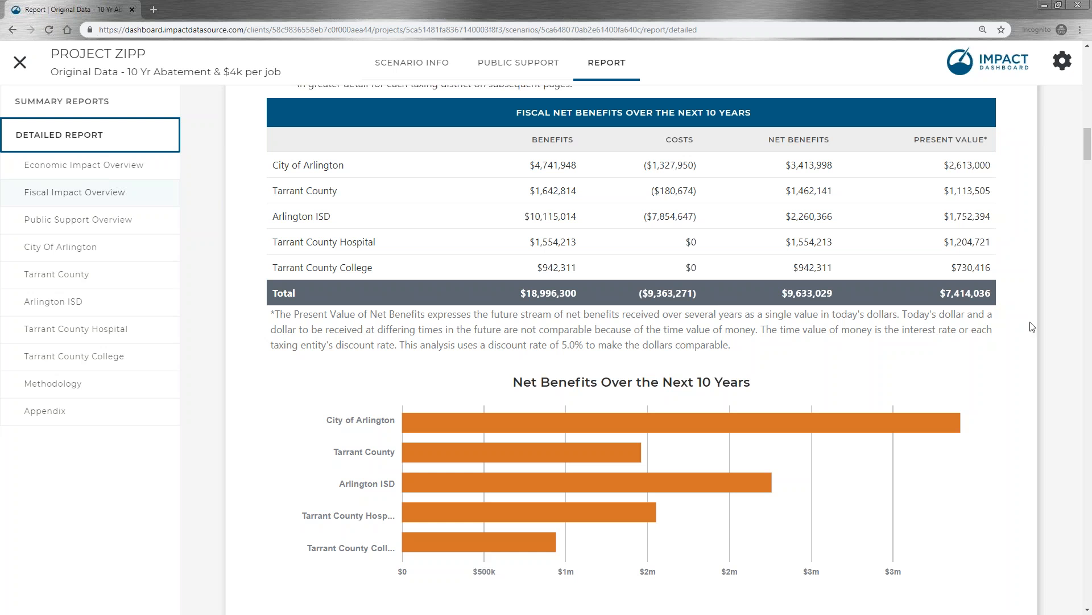
Open the scenario's location settings and view the available city taxing districts without changing the selection
left_click(396, 68)
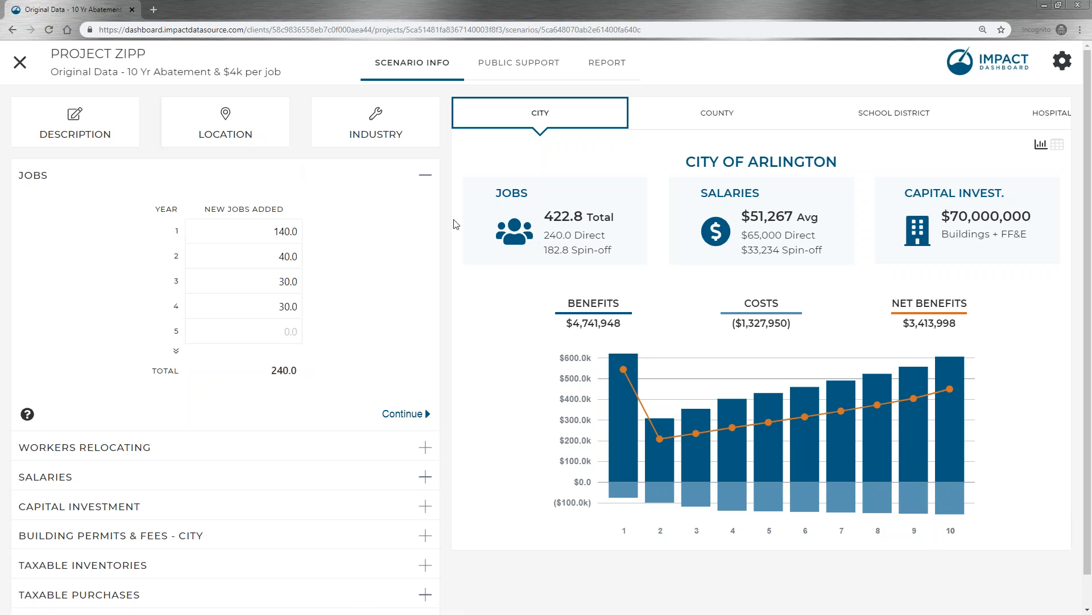
left_click(241, 133)
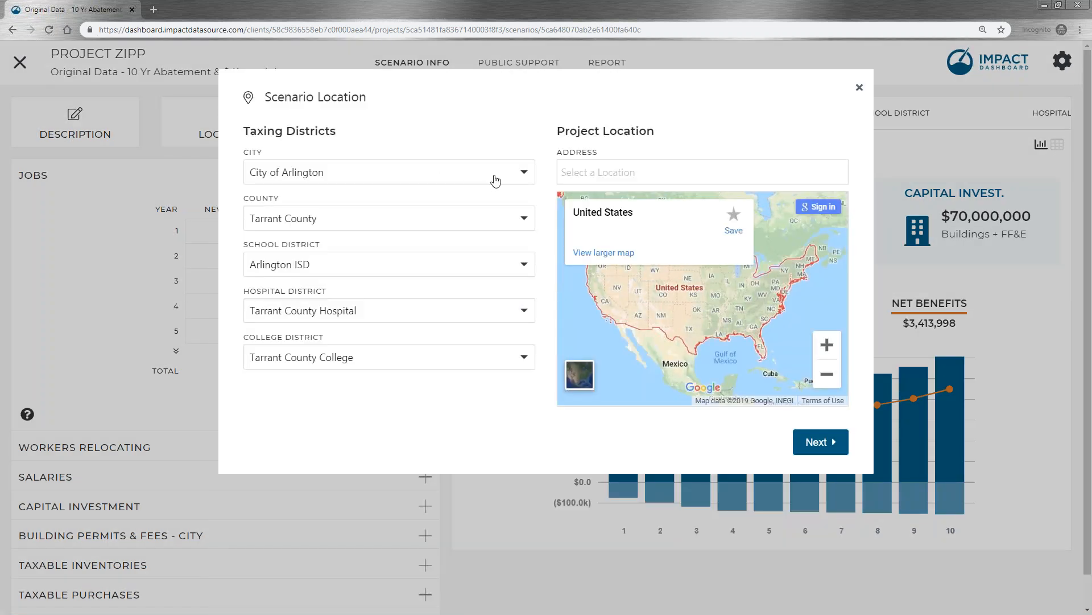
left_click(523, 173)
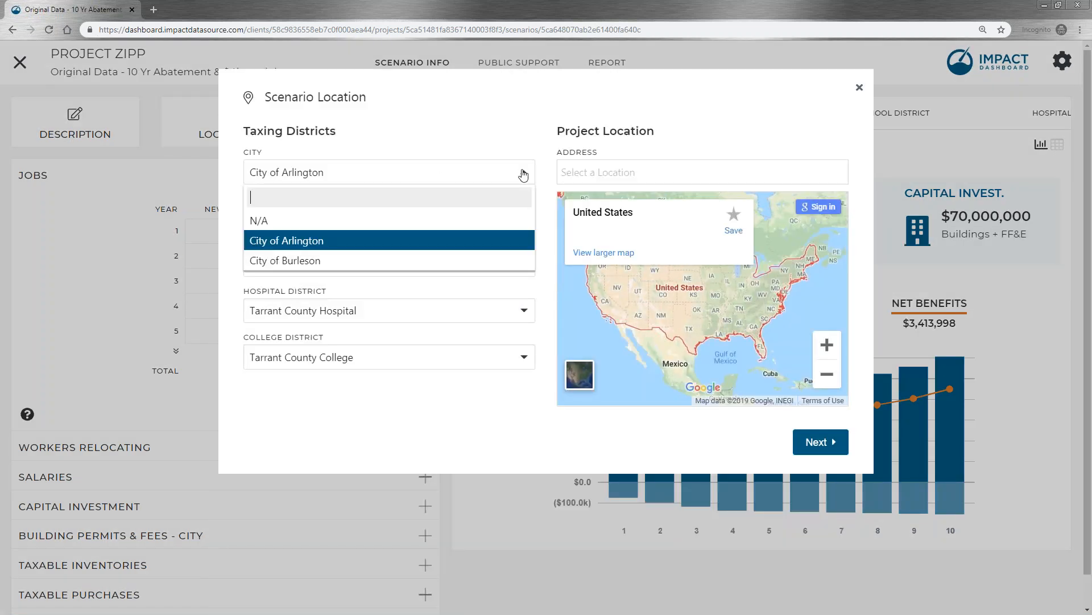
left_click(491, 153)
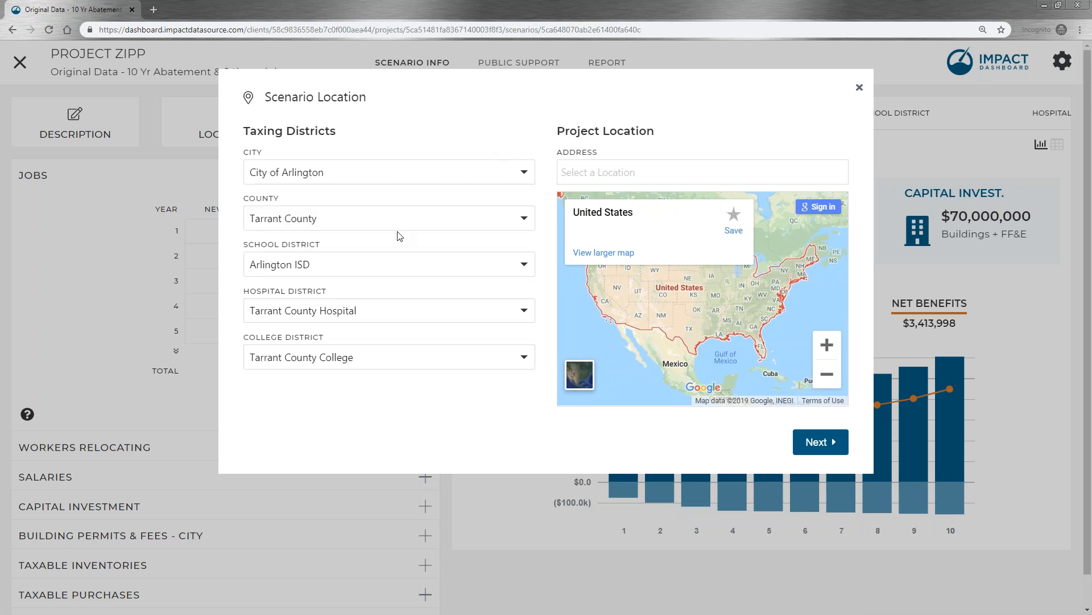
Proceed to the scenario's industry settings and set the industry to 493110 General Warehousing and Storage
left_click(825, 443)
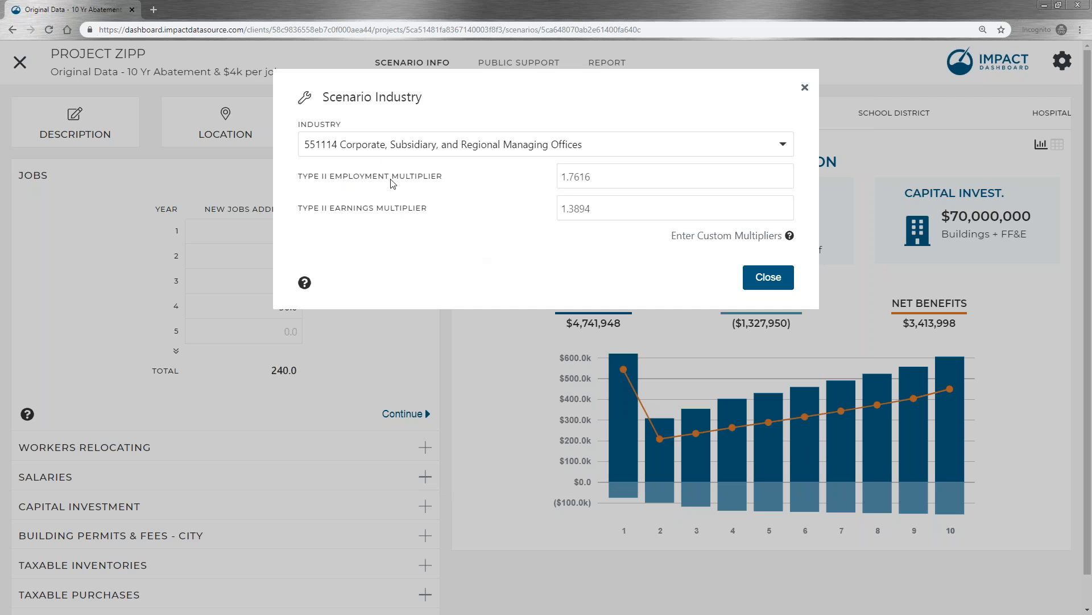
left_click(337, 152)
type("gen")
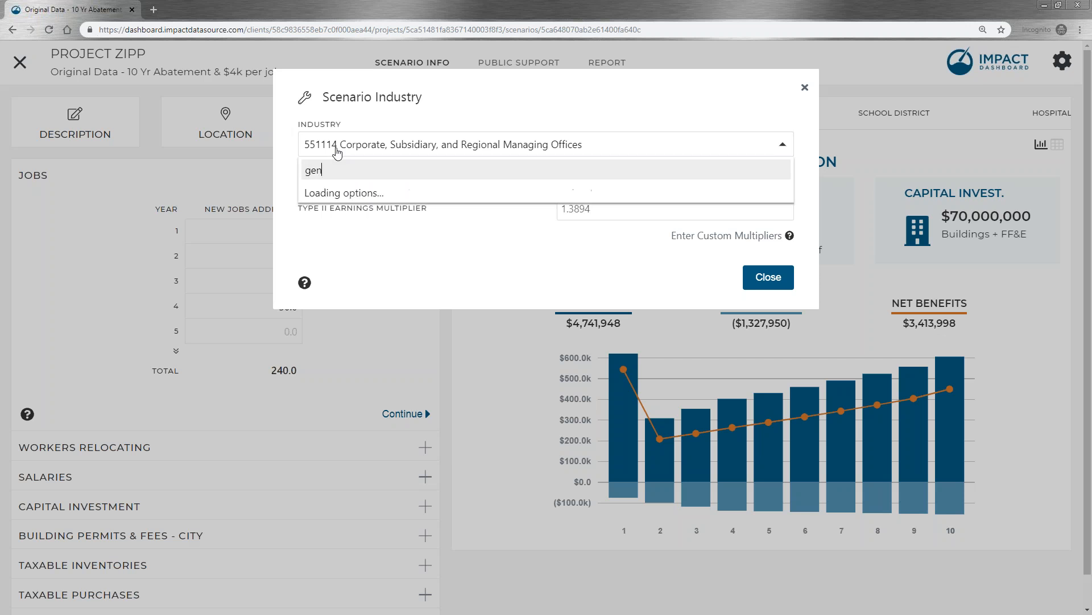
type("eral w")
type("are")
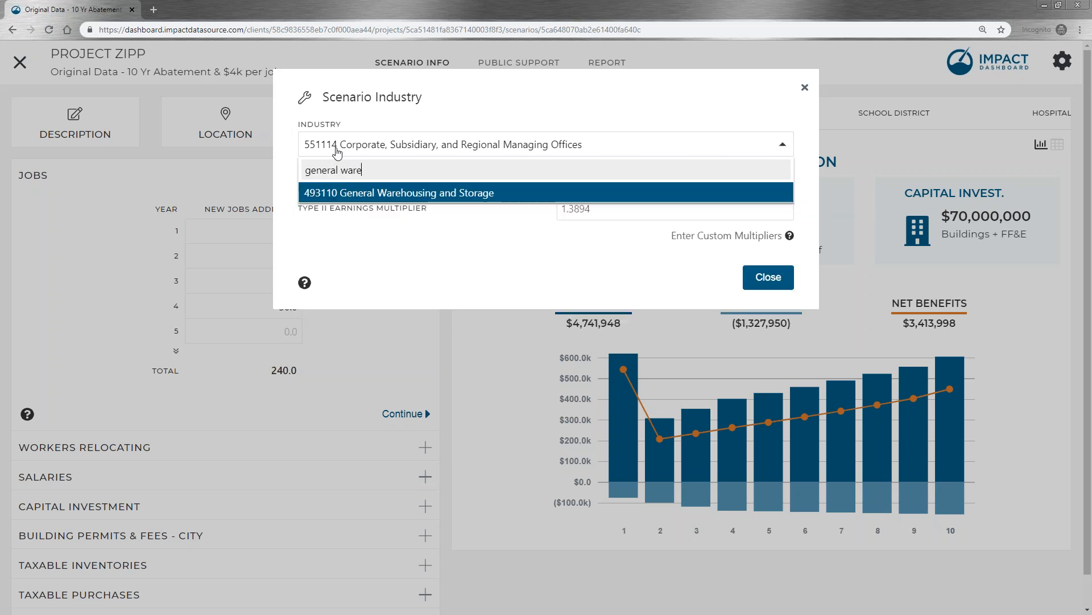
left_click(434, 199)
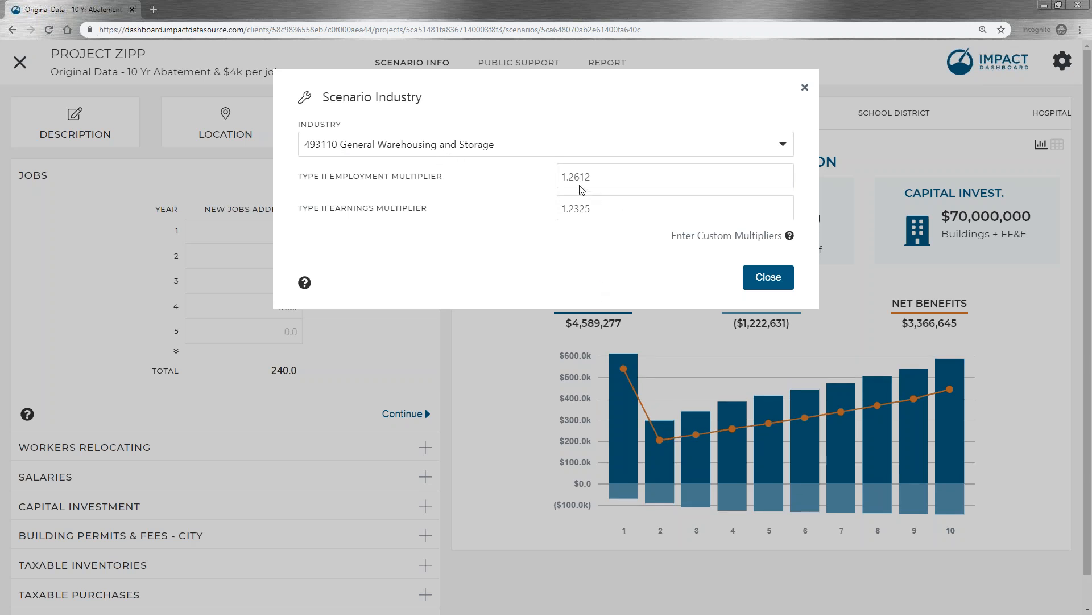
Set the scenario's industry to 551114 Corporate, Subsidiary, and Regional Managing Offices and close the industry settings
left_click(422, 149)
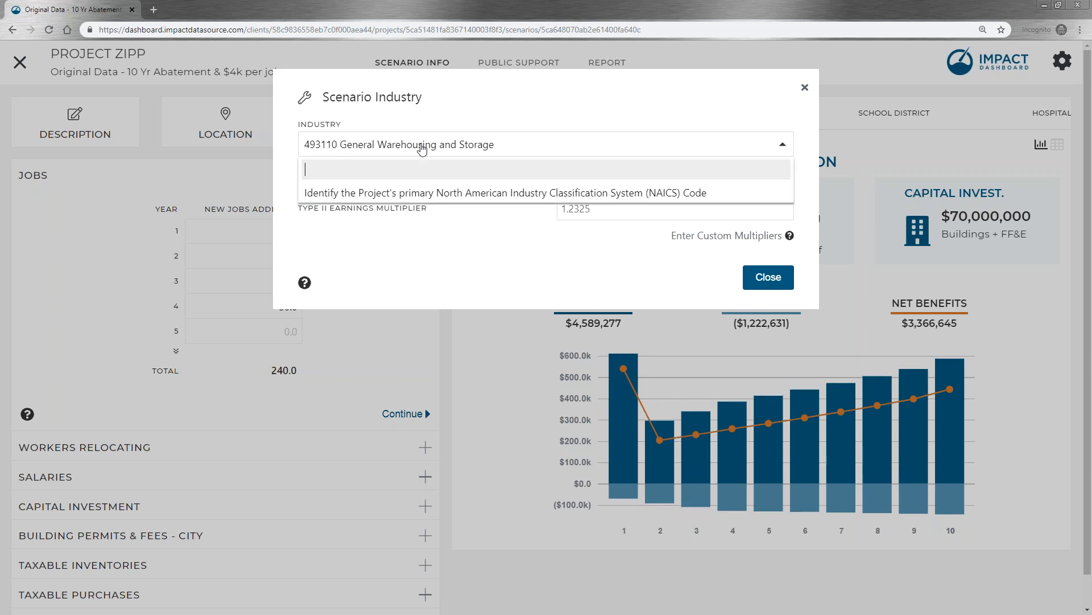
type("regional")
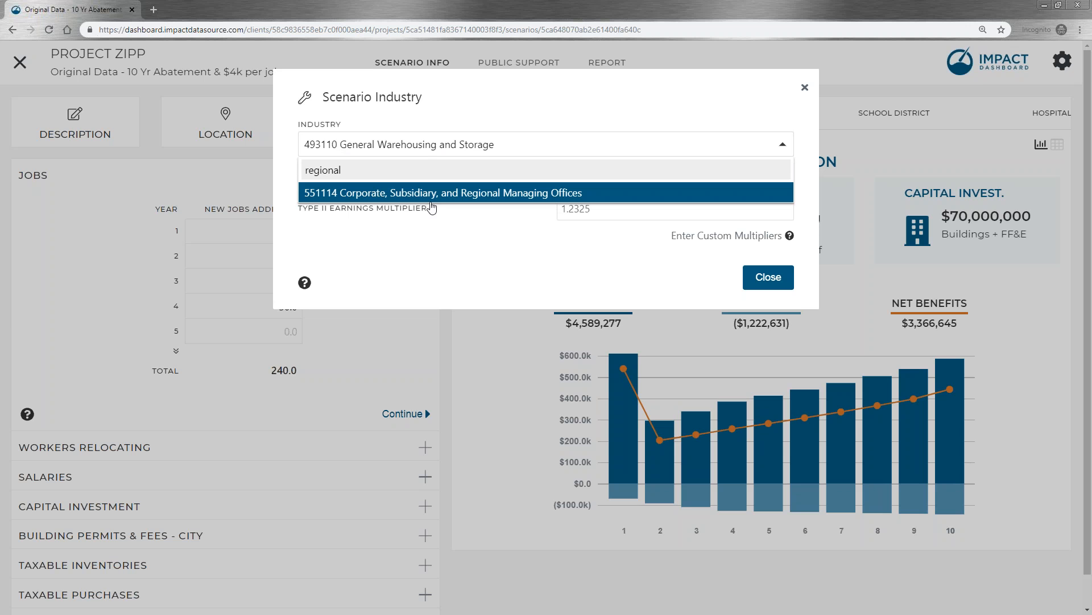
left_click(431, 196)
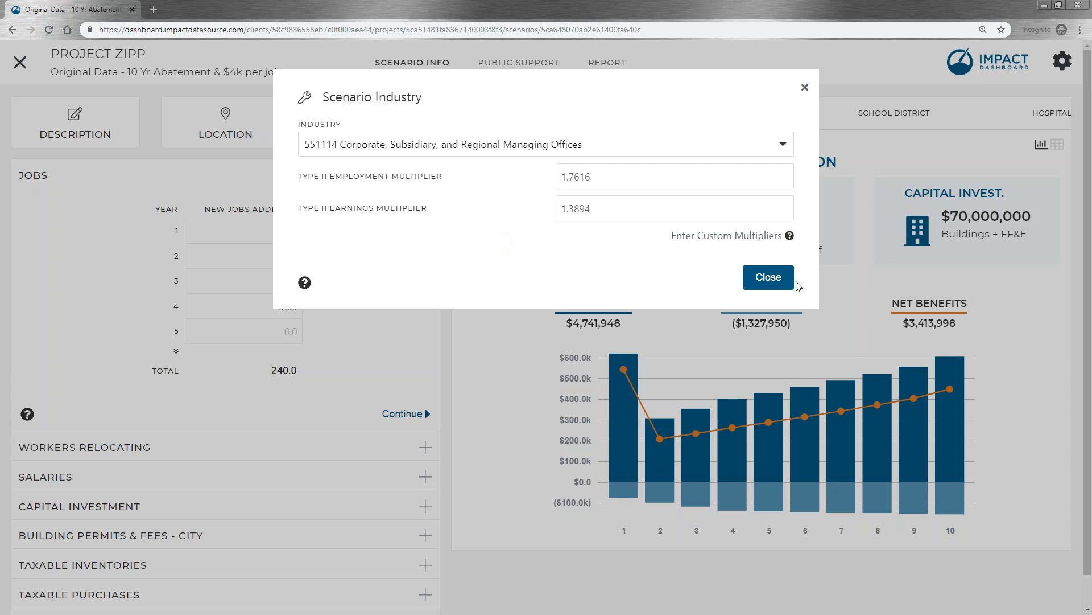
left_click(768, 277)
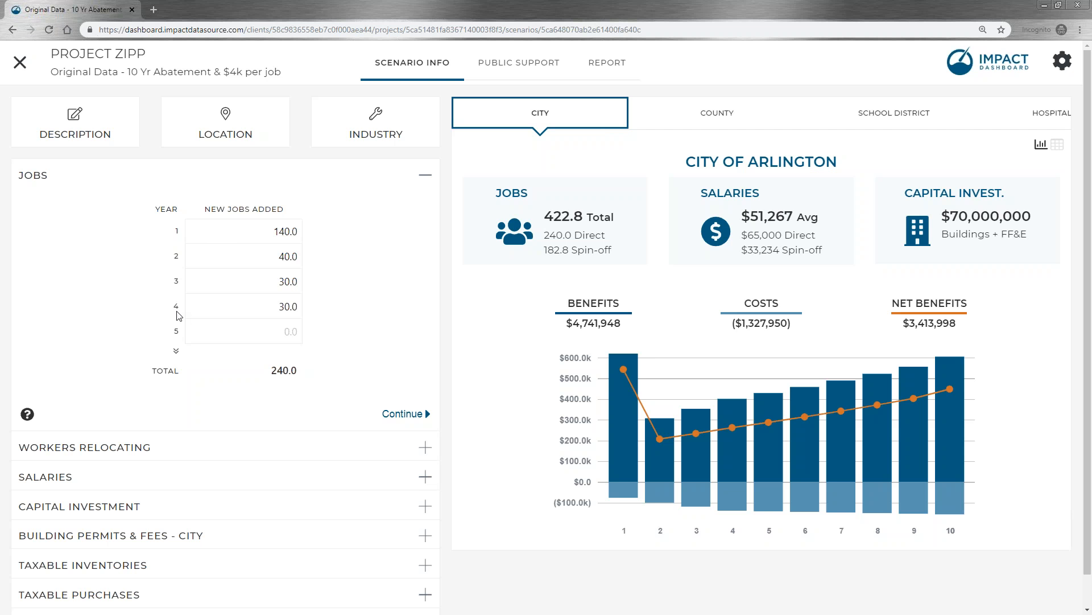
Expand the new jobs table to all ten years, collapse it again, and look over the remaining scenario input sections
left_click(177, 353)
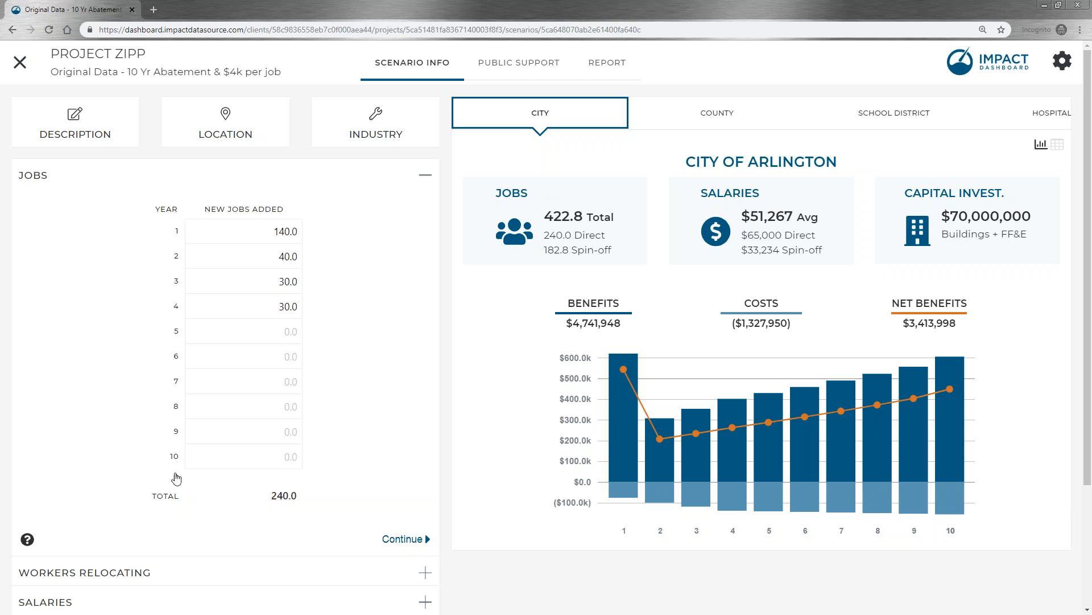
left_click(177, 475)
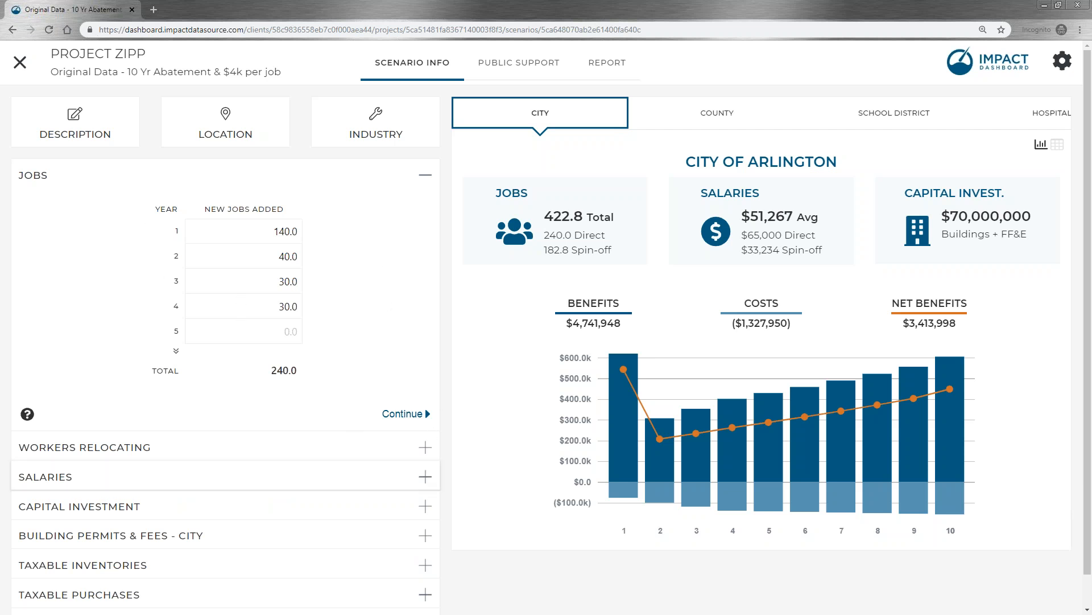
scroll(273, 455, "down", 1)
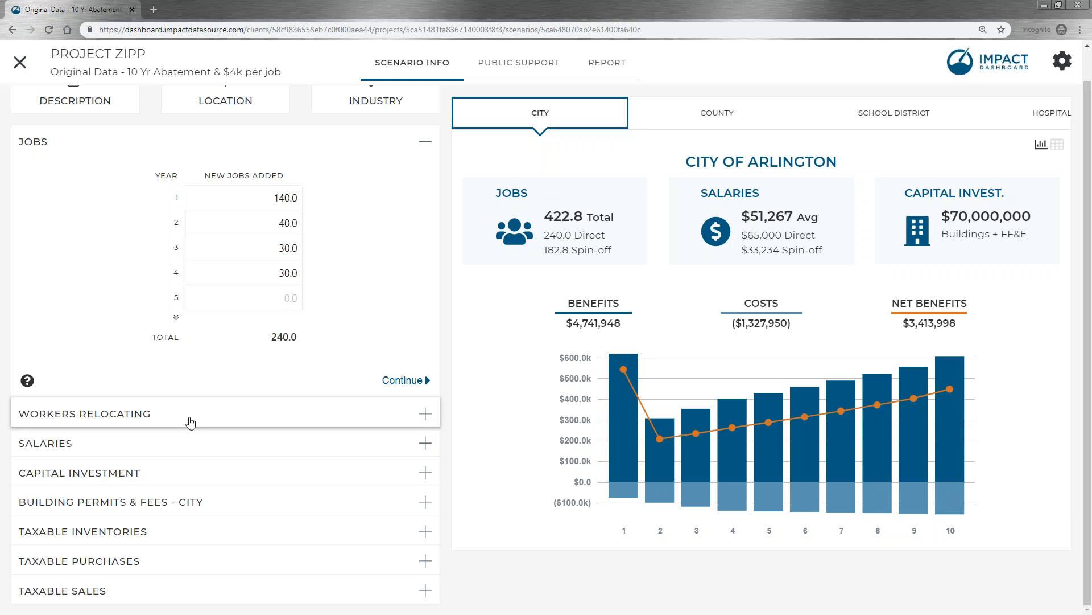
scroll(342, 417, "up", 1)
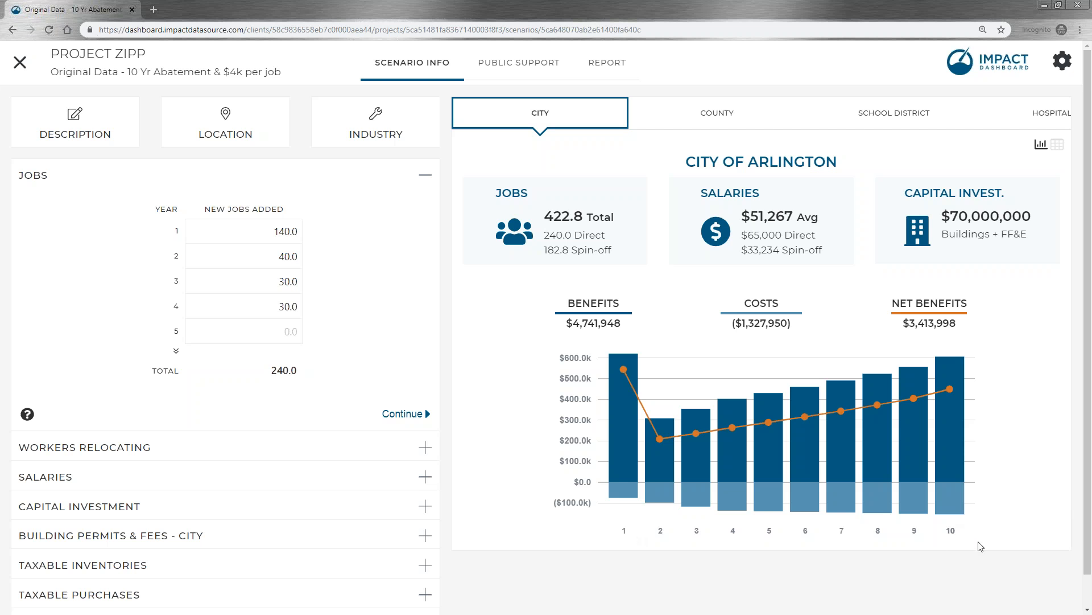
Unlock the scenario's default general assumptions for editing and set the scenario length to 15 years
left_click(1063, 62)
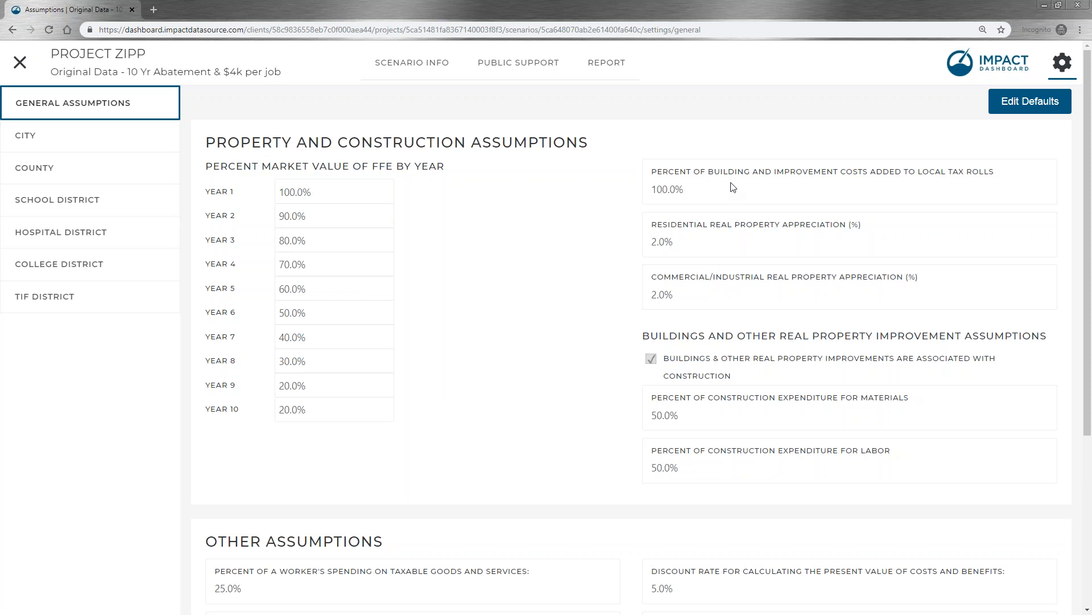
left_click(1027, 109)
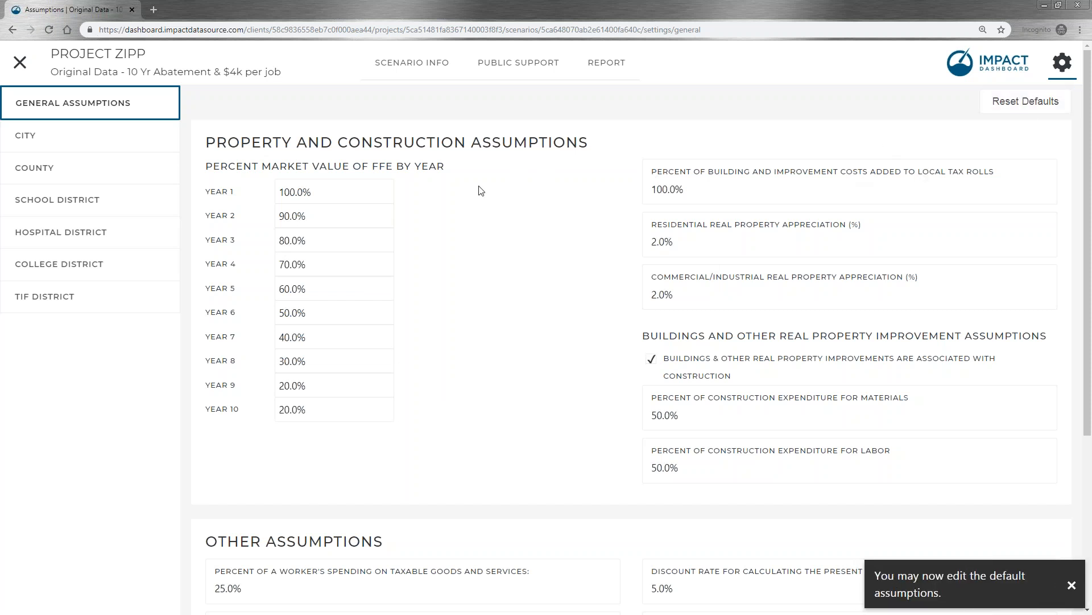
scroll(528, 181, "down", 5)
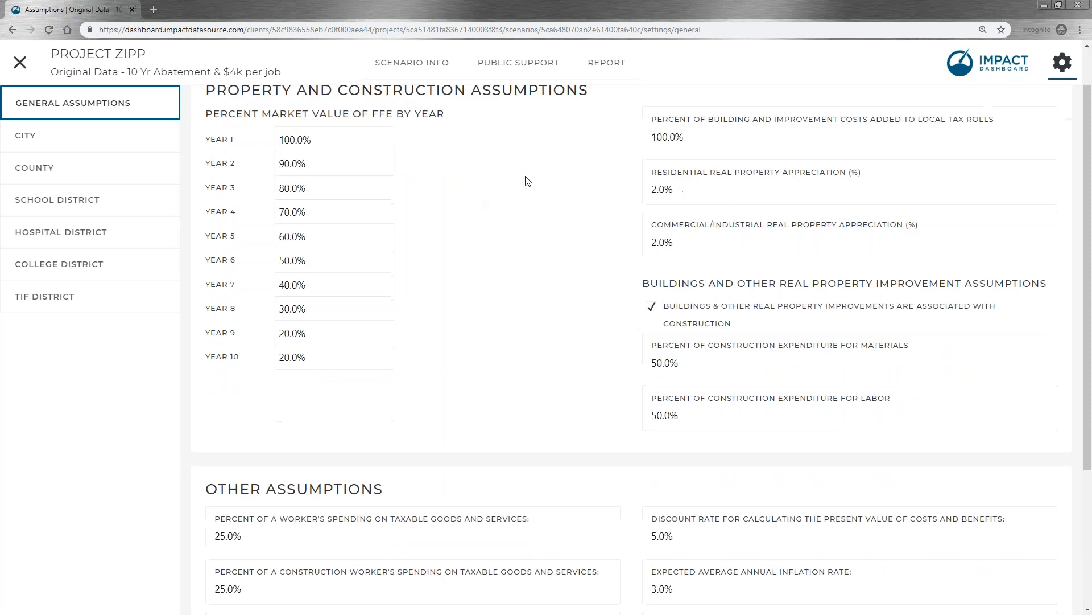
left_click(234, 549)
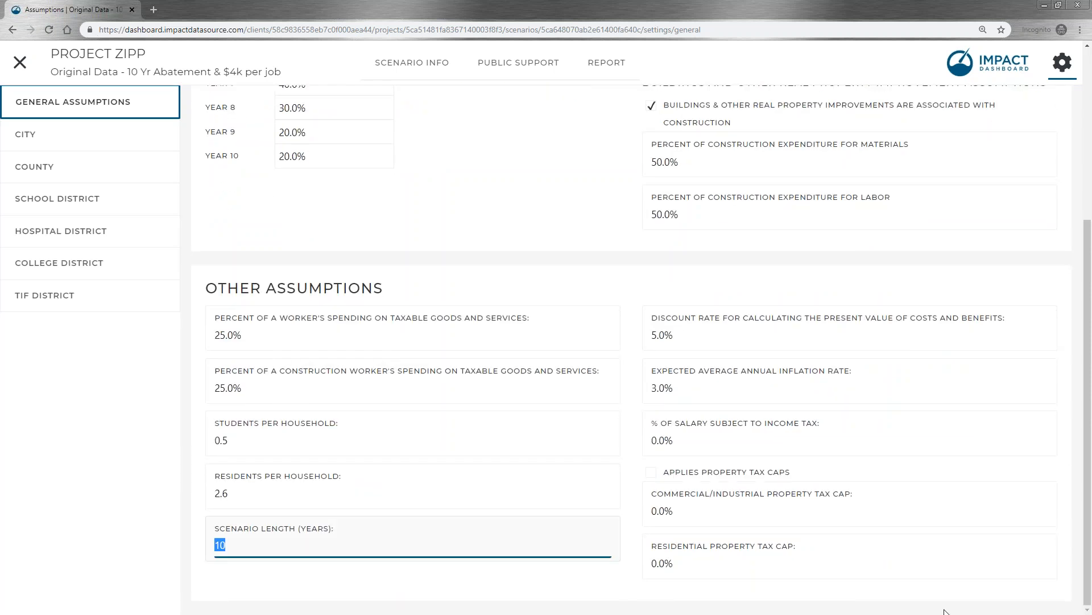
type("15")
left_click(193, 509)
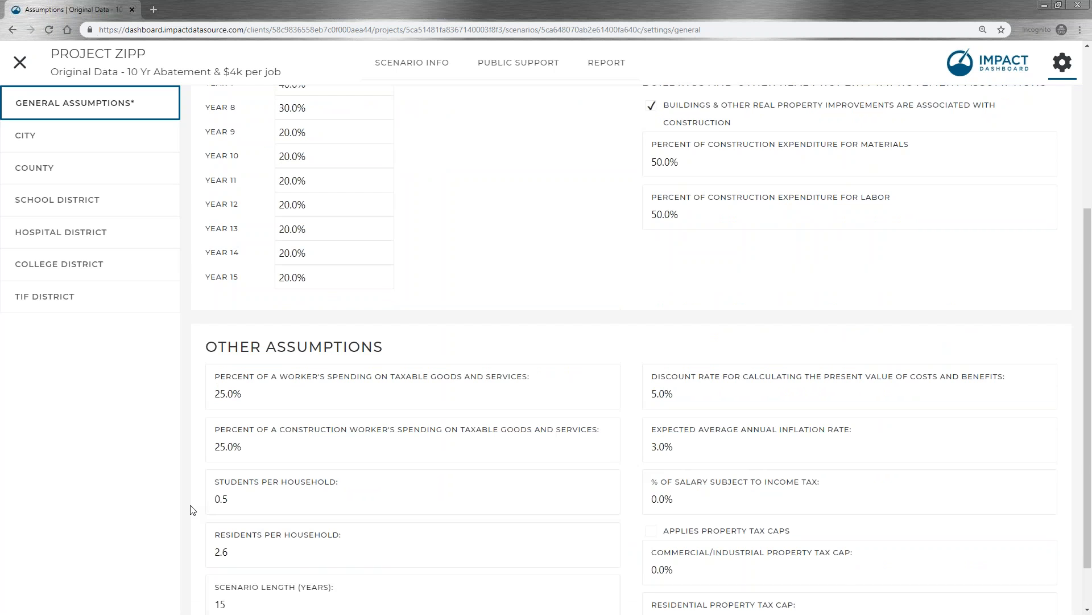
Check the extended yearly FFE market value percentages and open the city taxing district's assumptions
scroll(170, 228, "up", 2)
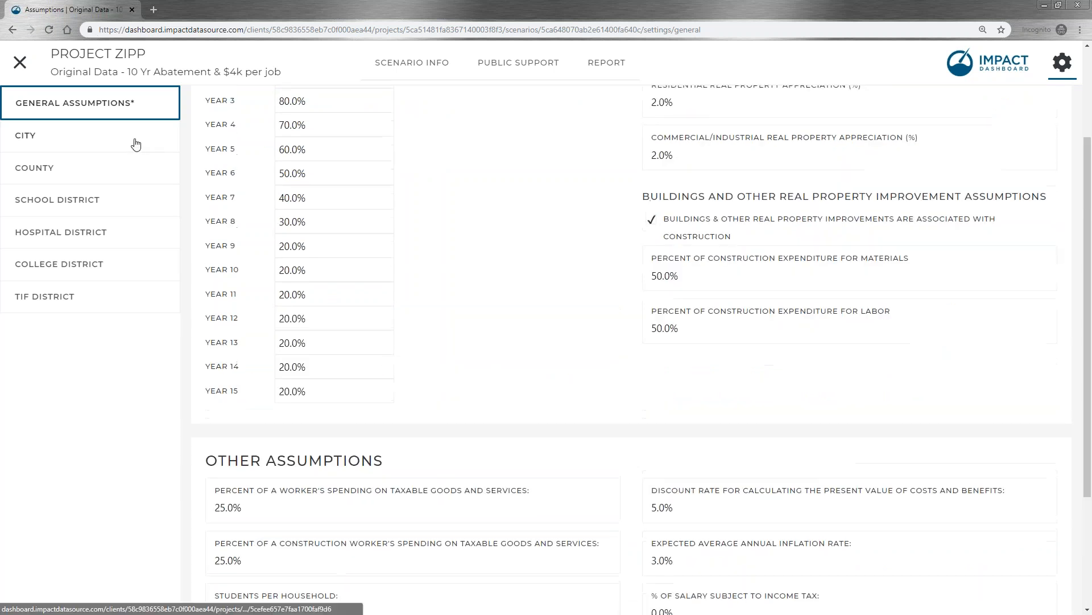
left_click(136, 145)
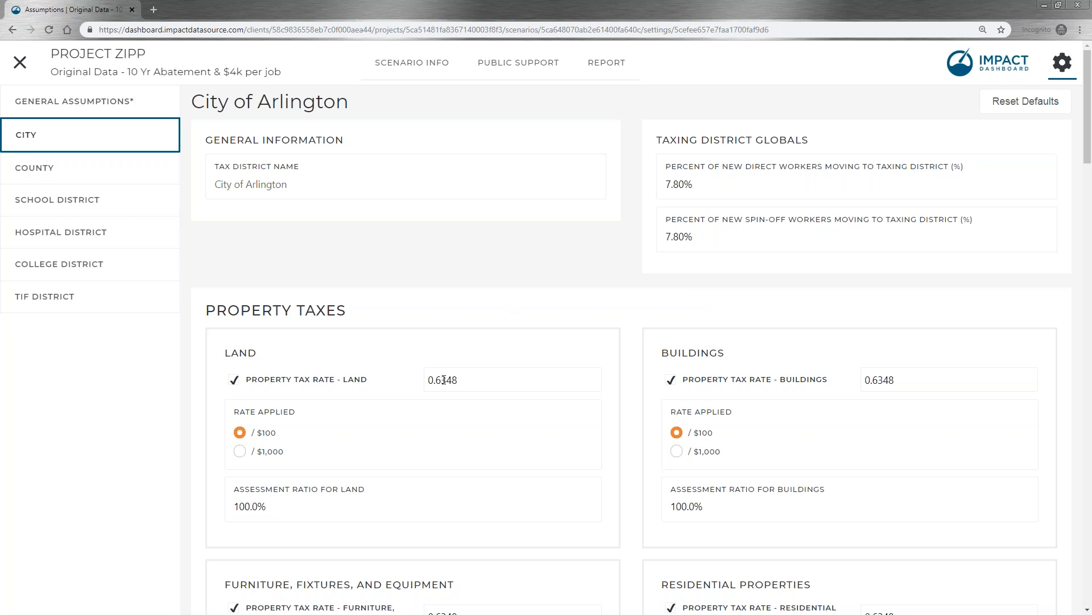
Look over the city's property tax and sales tax assumptions and return to the scenario inputs
scroll(435, 381, "down", 8)
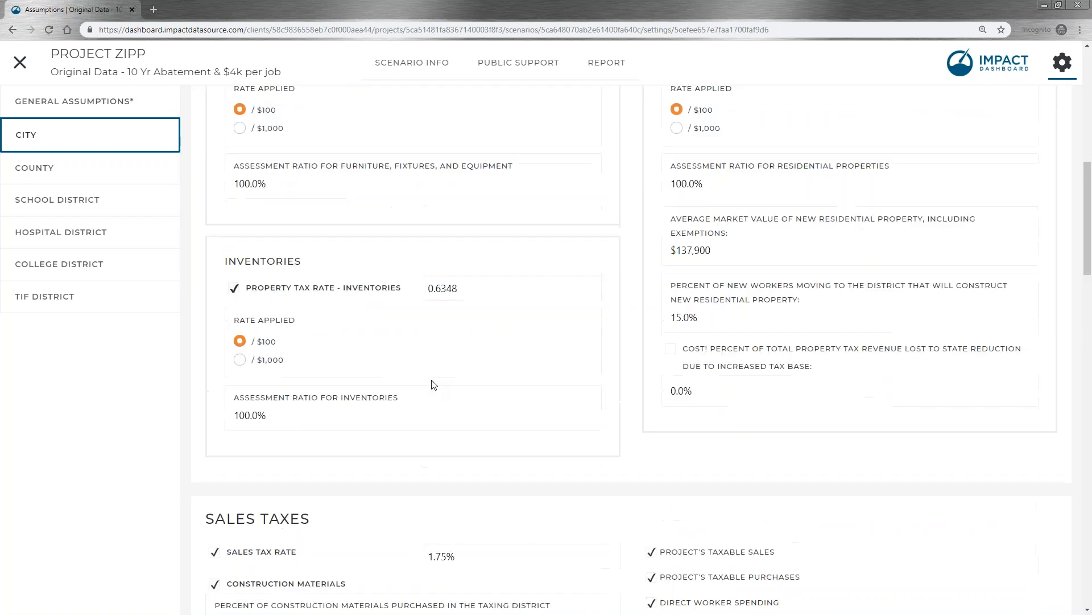
scroll(434, 384, "down", 5)
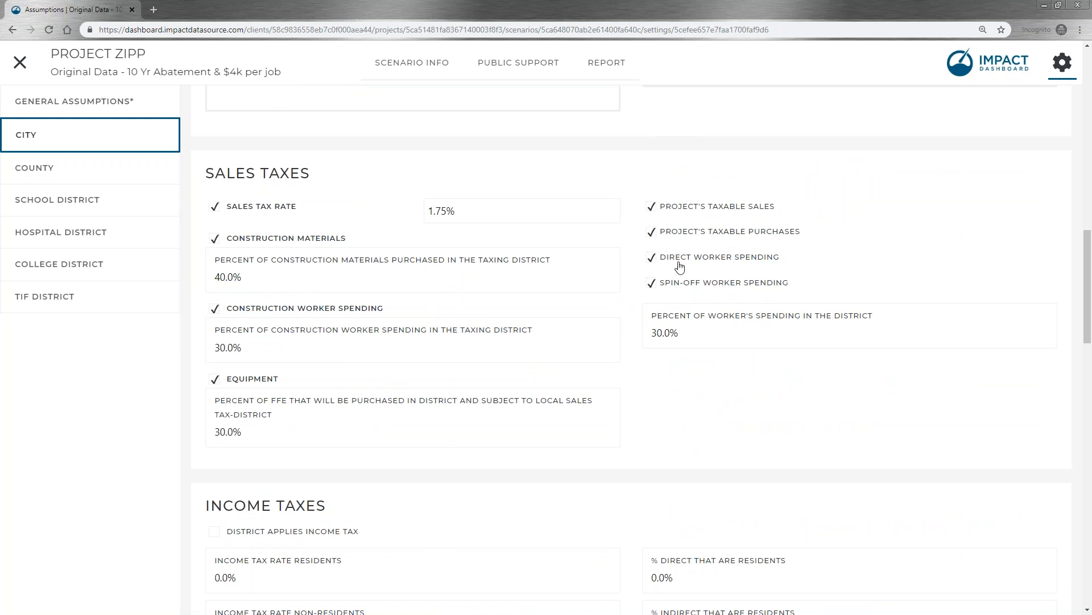
scroll(743, 239, "up", 5)
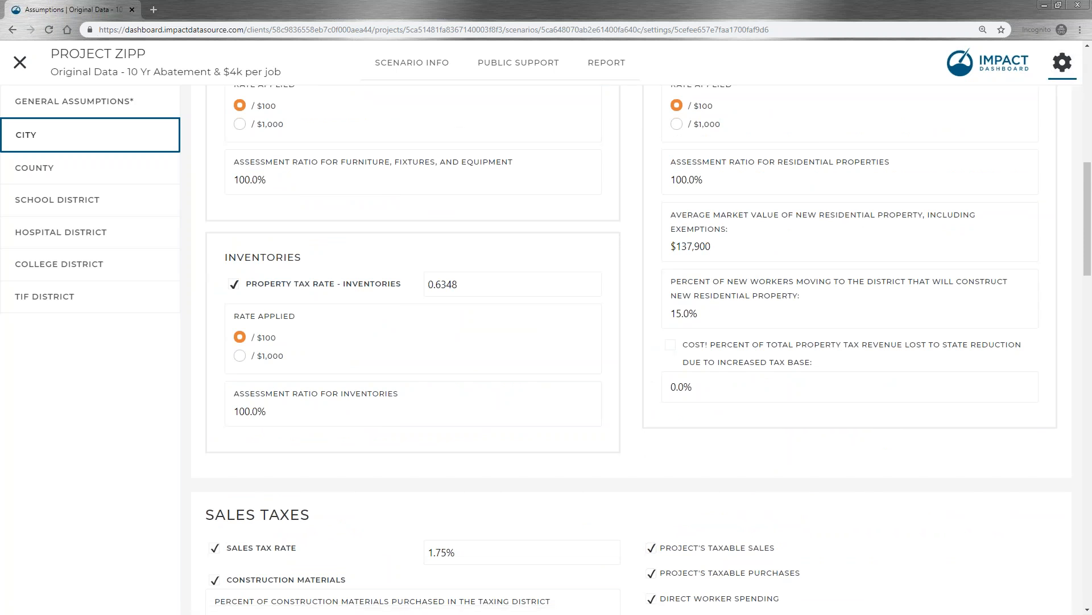
left_click(421, 74)
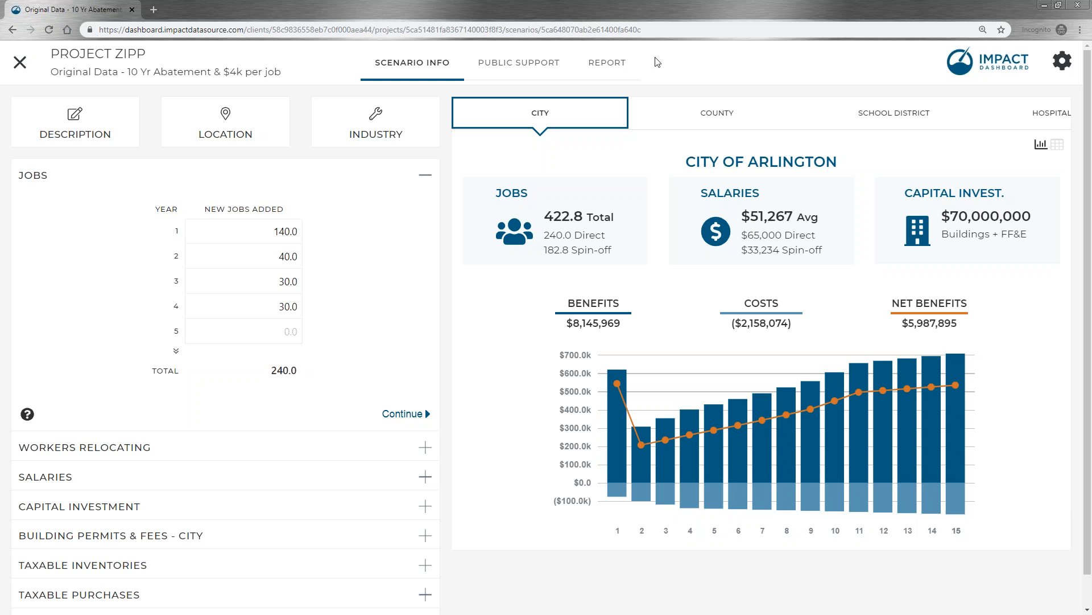
View the summary impact reports for Tarrant County and the City of Arlington, and return to the scenario inputs
left_click(613, 66)
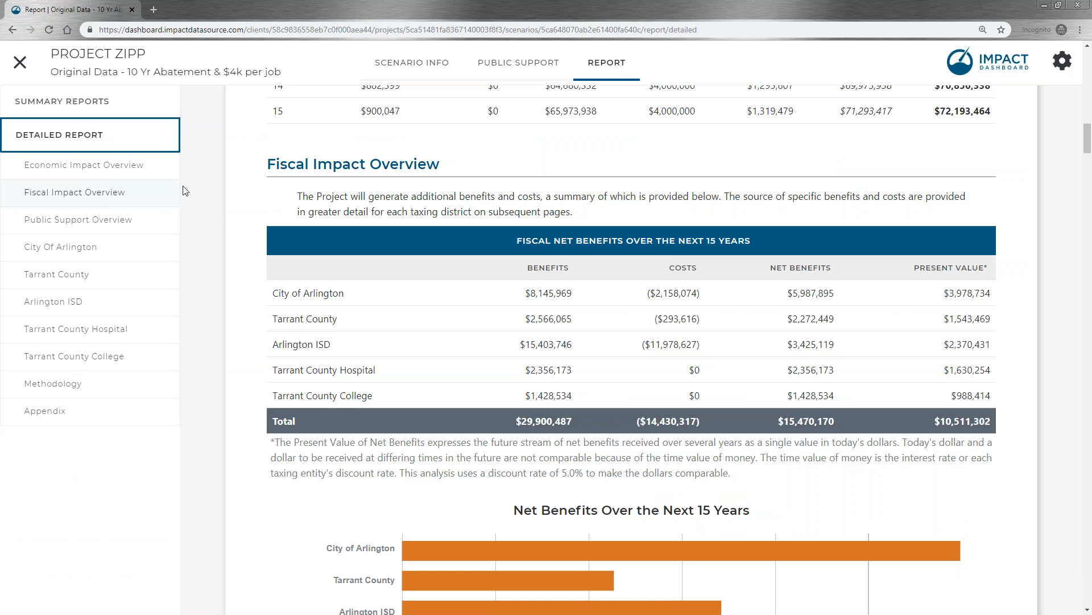
left_click(92, 109)
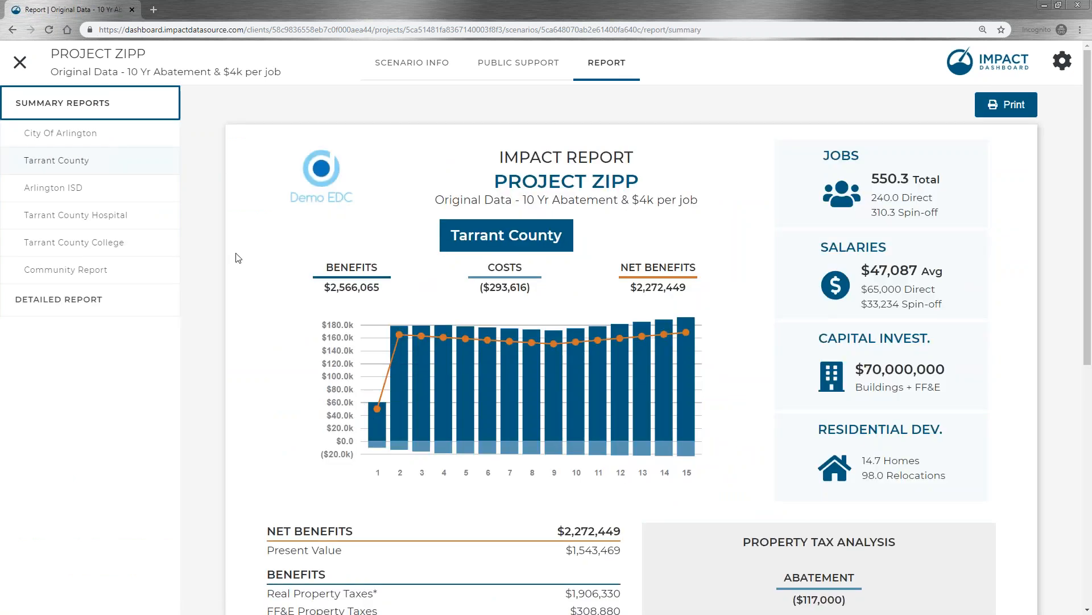
left_click(103, 143)
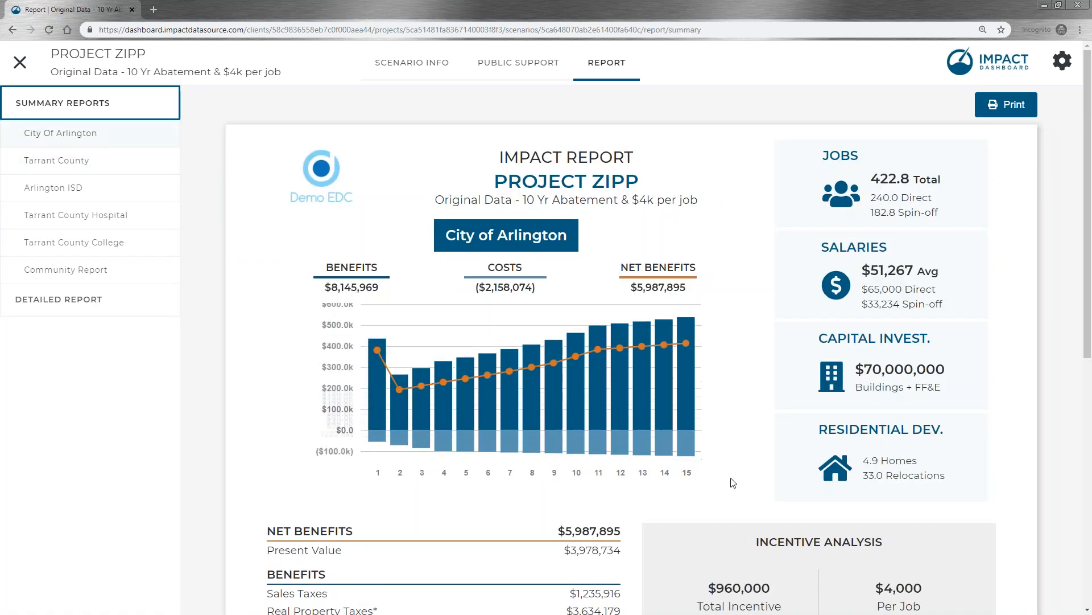
left_click(390, 75)
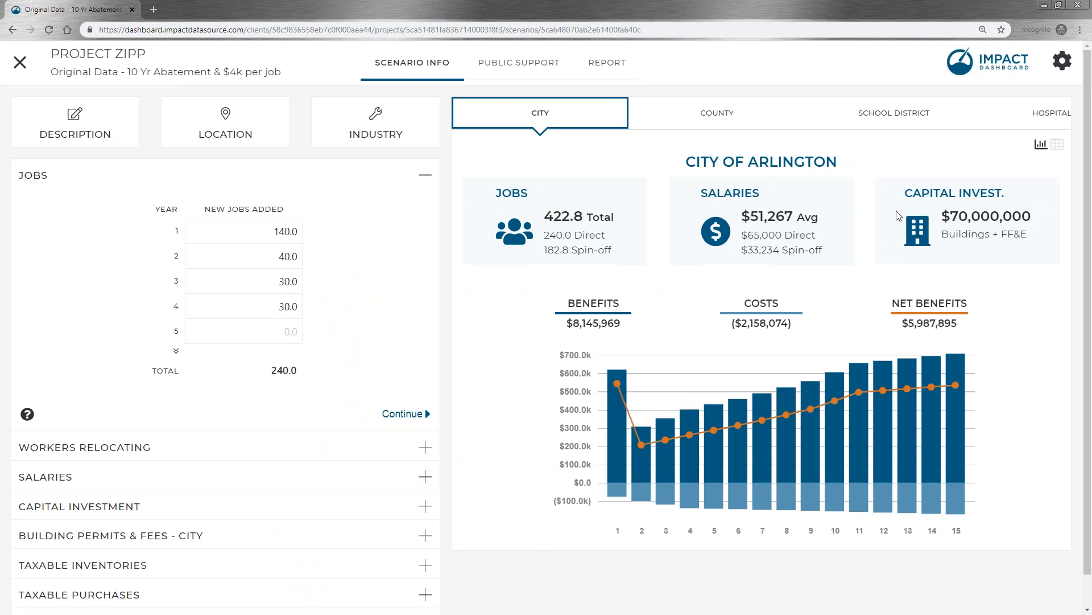
Compare the scenario results for the county, school district and hospital district, and return to the city's results
mouse_move(931, 370)
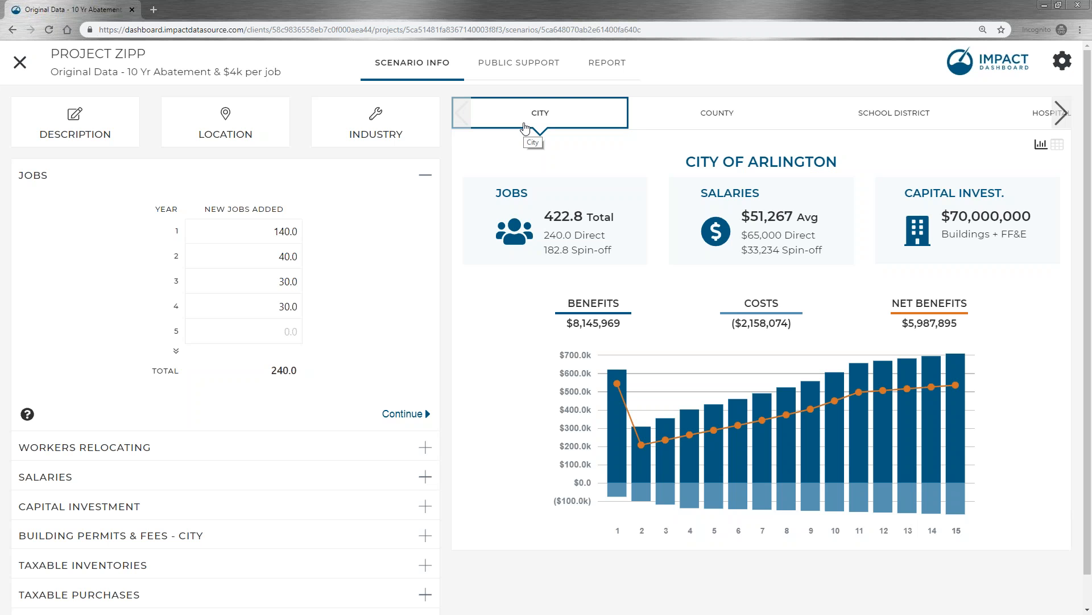
left_click(680, 120)
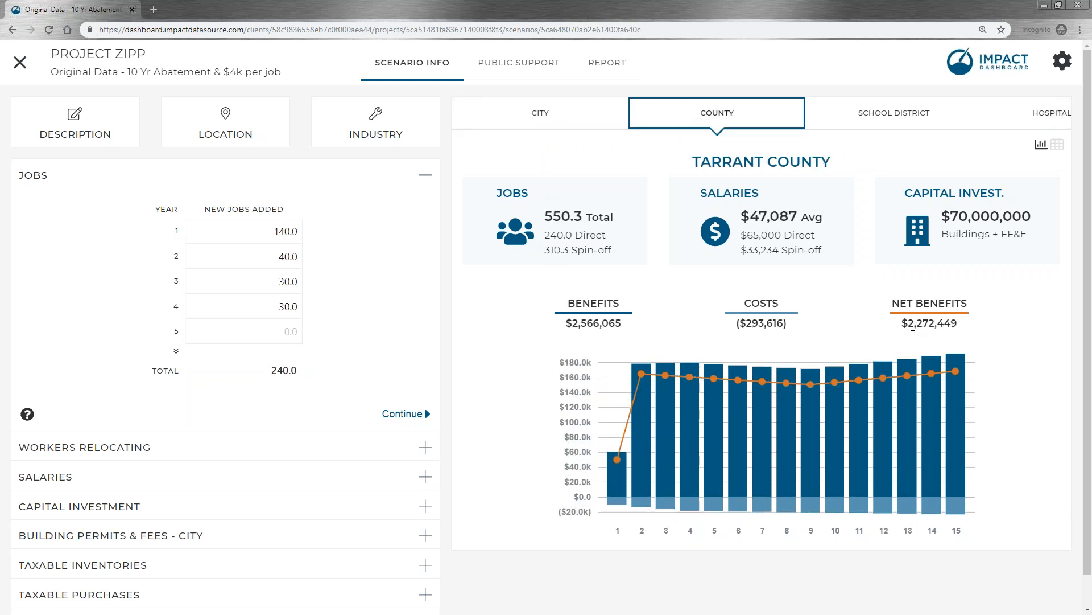
left_click(880, 108)
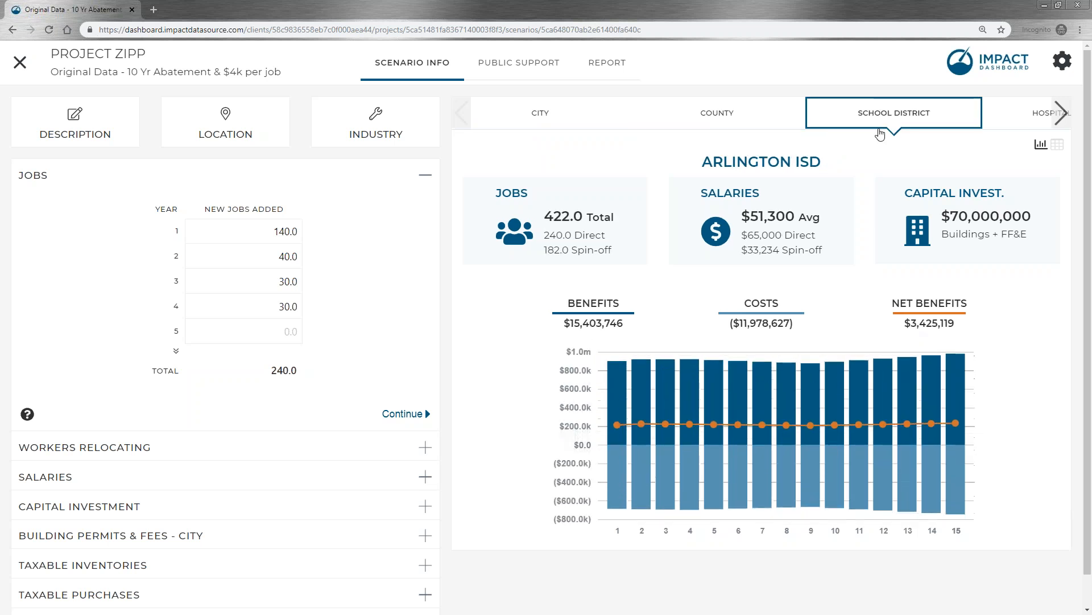
left_click(1046, 113)
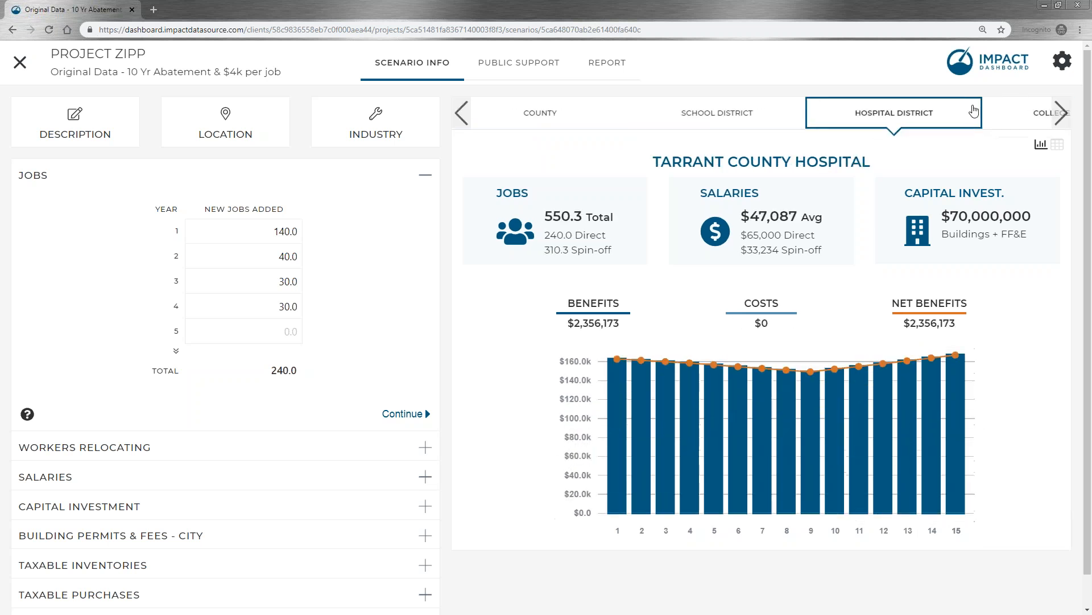
double_click(460, 116)
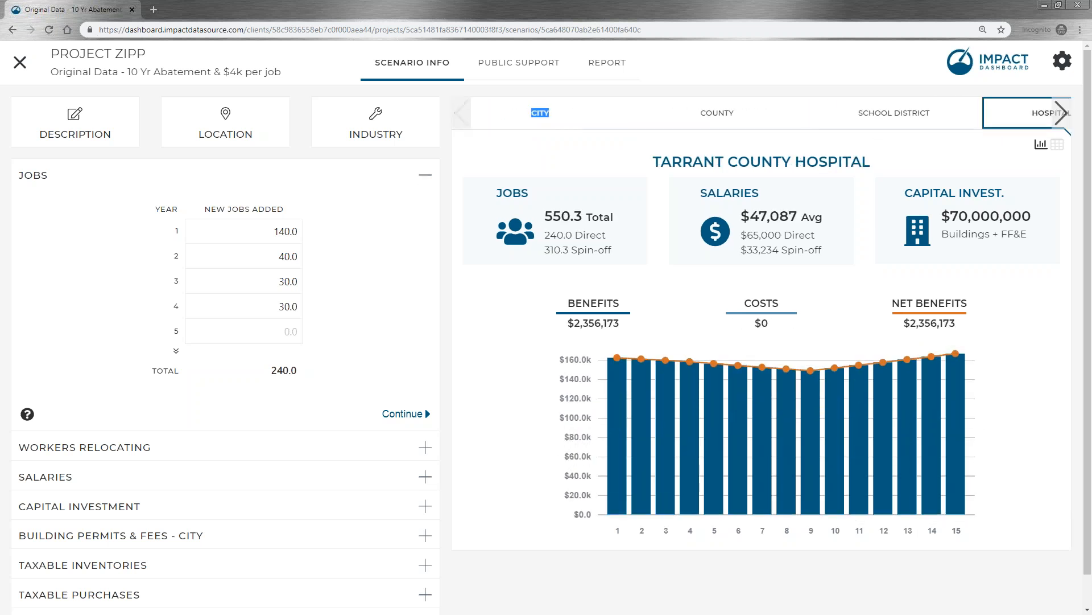
left_click(504, 111)
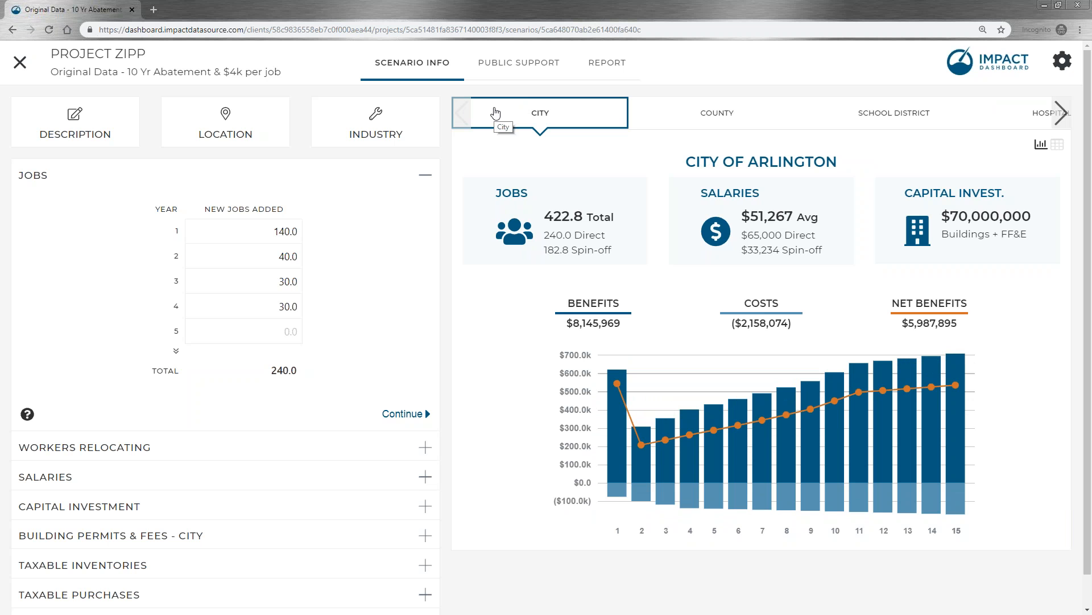
Open the city's public support inputs and expand the property tax abatement schedule to all 15 years
left_click(519, 62)
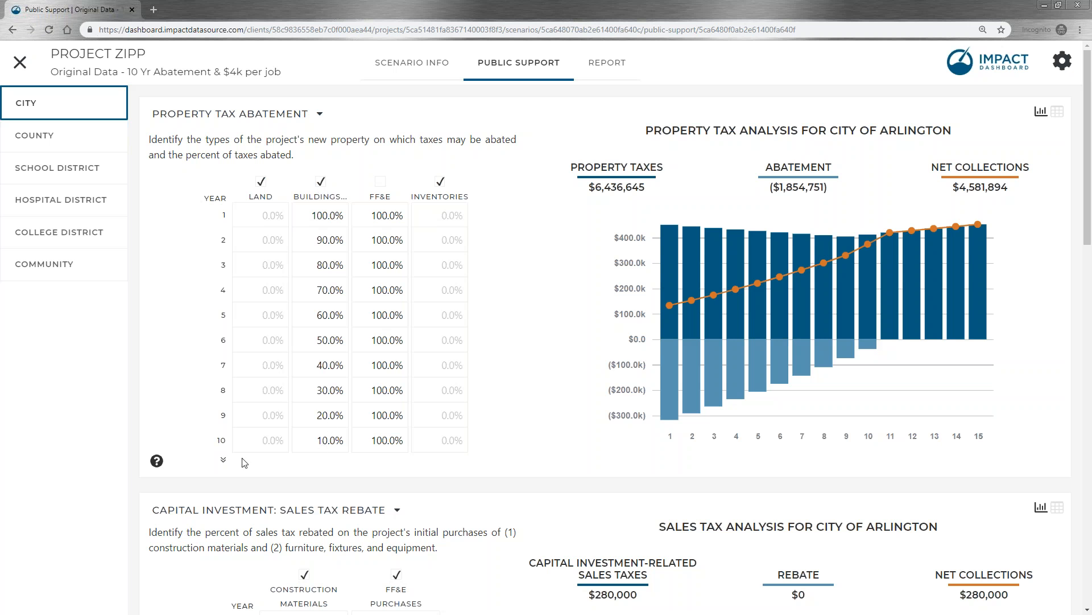
left_click(223, 459)
scroll(303, 408, "down", 2)
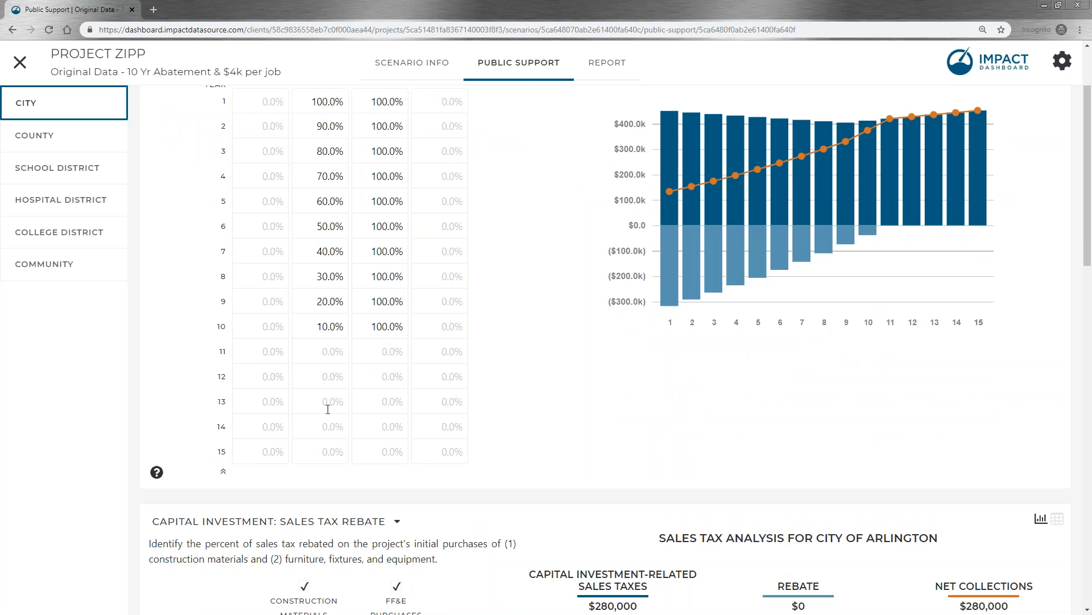
scroll(327, 409, "up", 2)
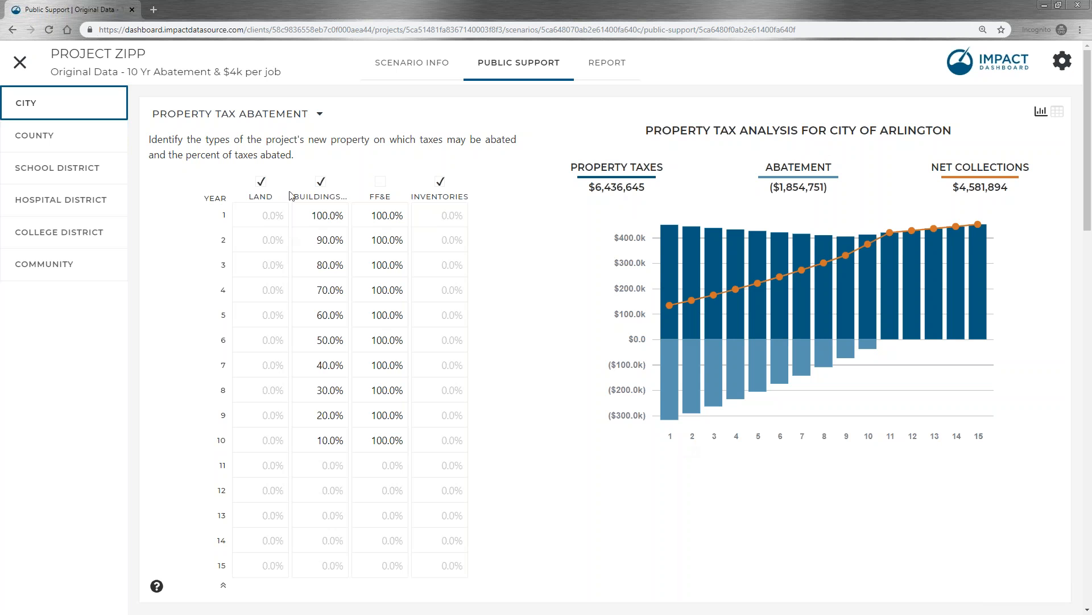
Show the city's property tax analysis as a table, examine the yearly abatements, and switch back to the chart
mouse_move(676, 405)
left_click(1057, 111)
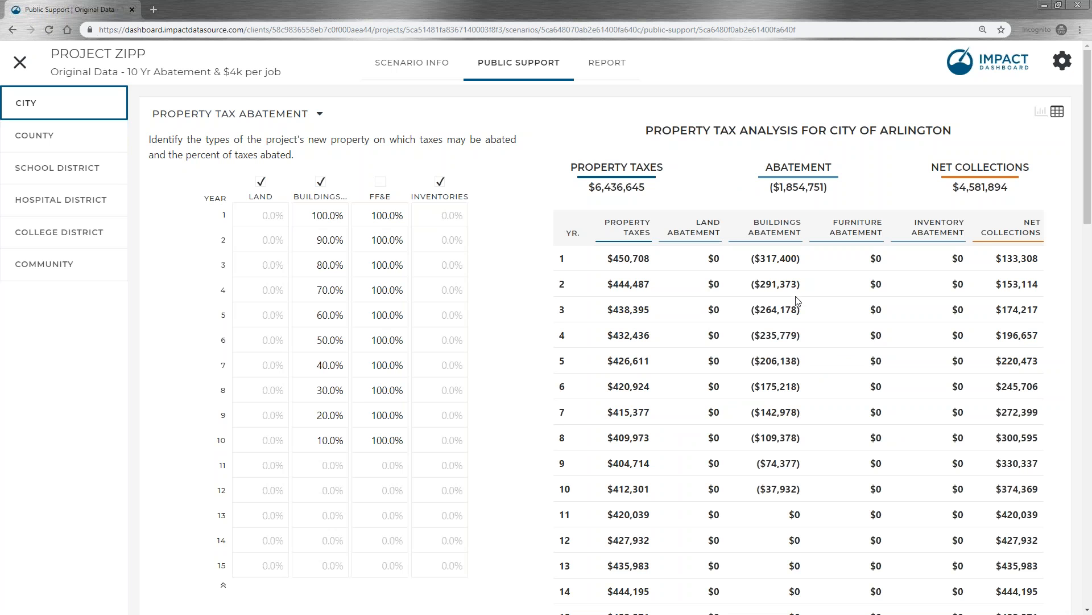
scroll(802, 302, "down", 1)
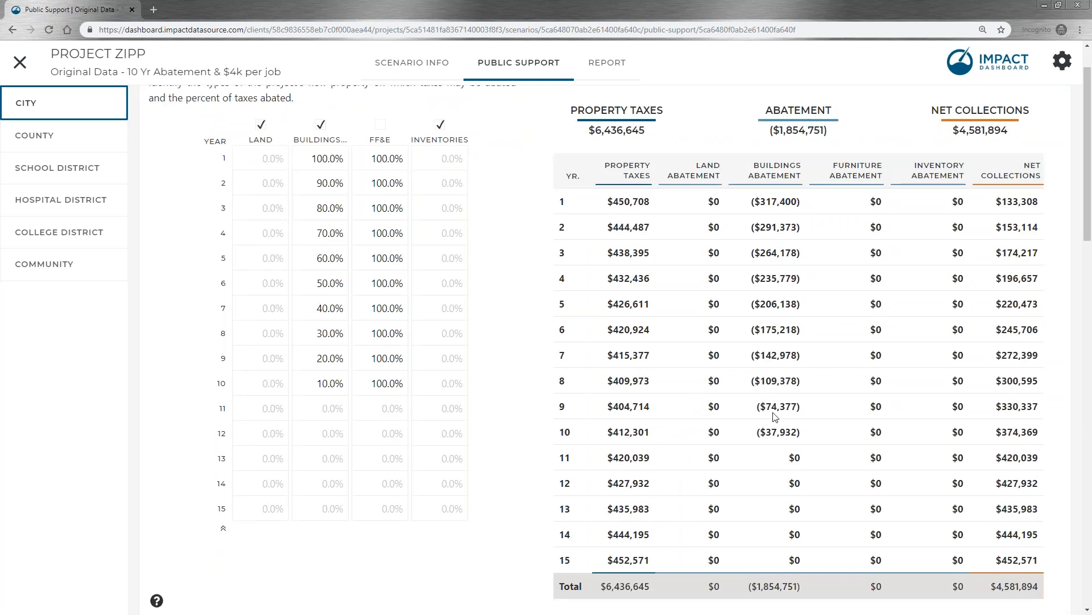
left_click_drag(563, 168, 644, 227)
left_click(815, 476)
scroll(810, 469, "up", 1)
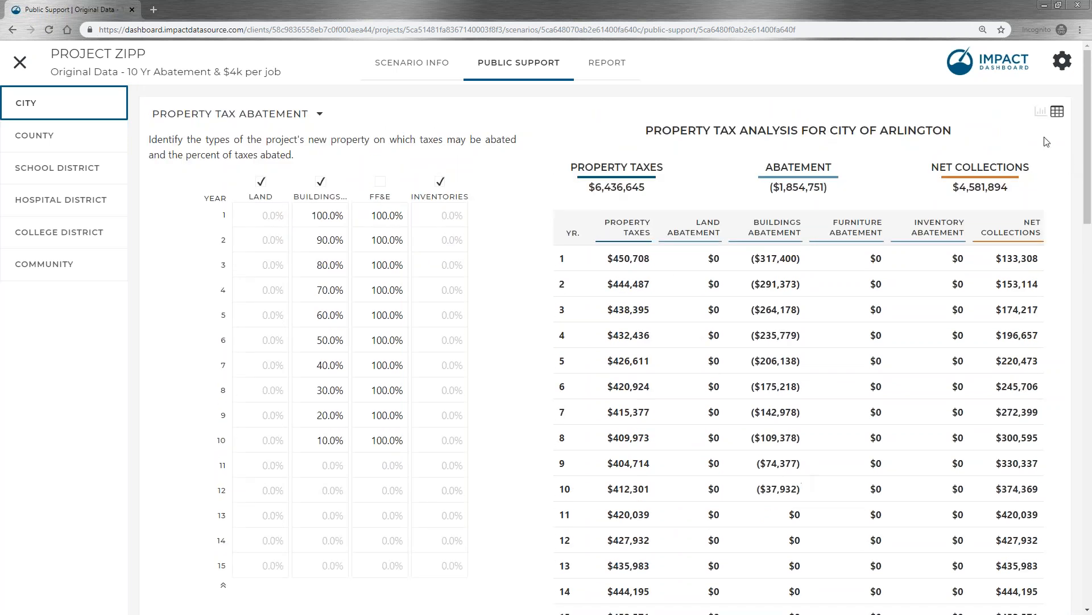
left_click(1040, 111)
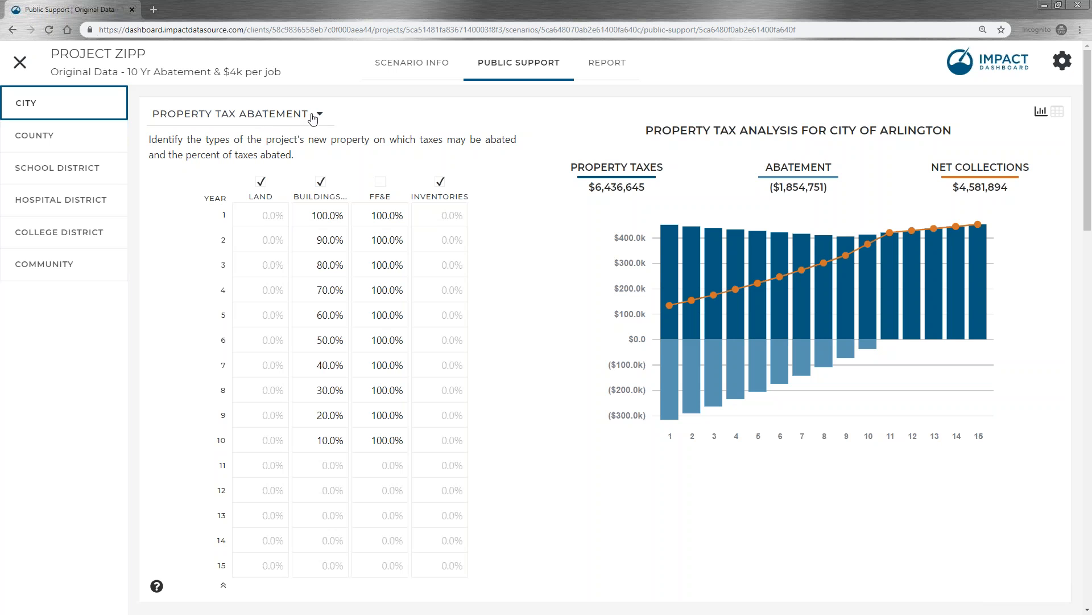
Change the city's property tax incentive type to Property Tax Rebate and look over the capital investment sales tax rebate section
left_click(313, 116)
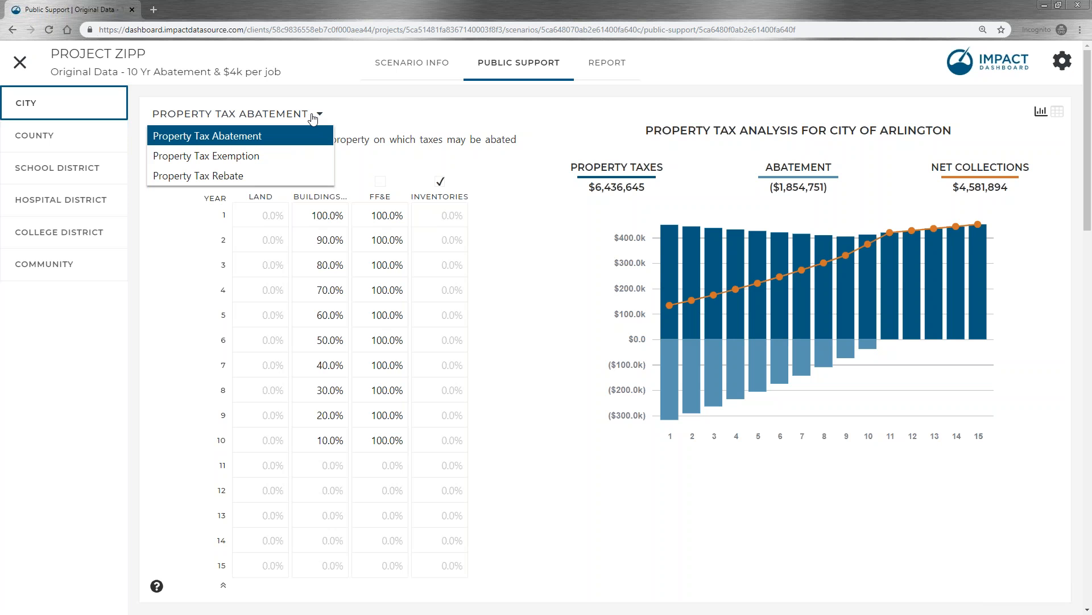
left_click(197, 175)
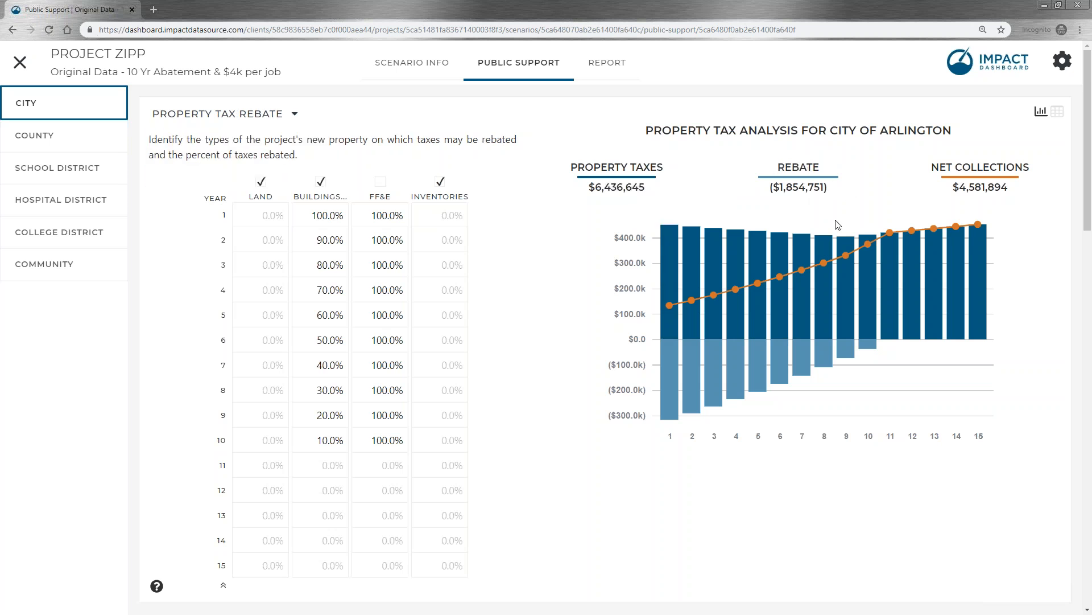
scroll(801, 281, "down", 3)
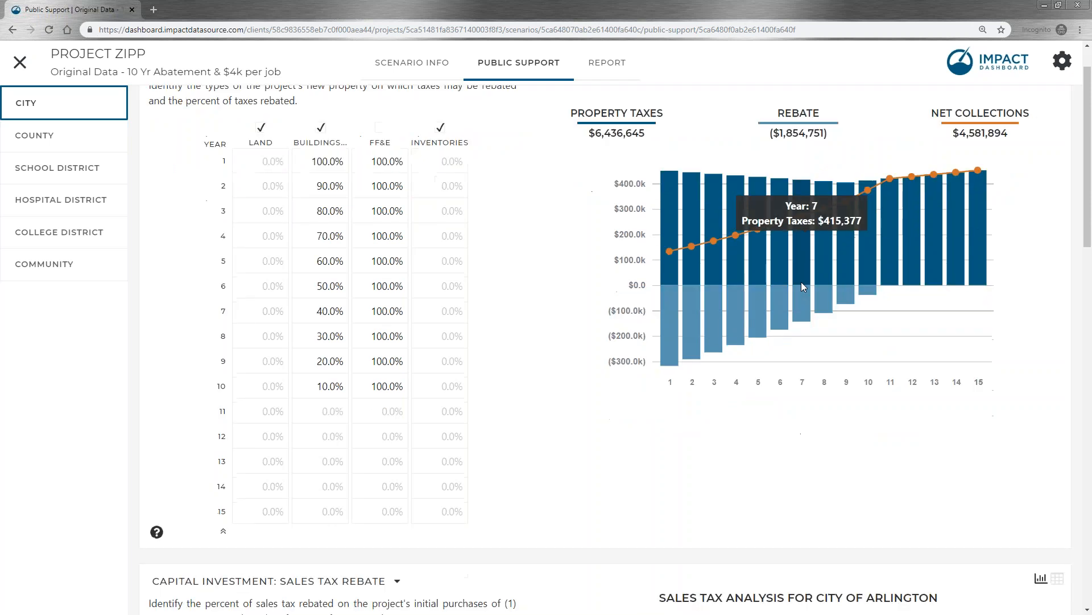
scroll(801, 281, "down", 6)
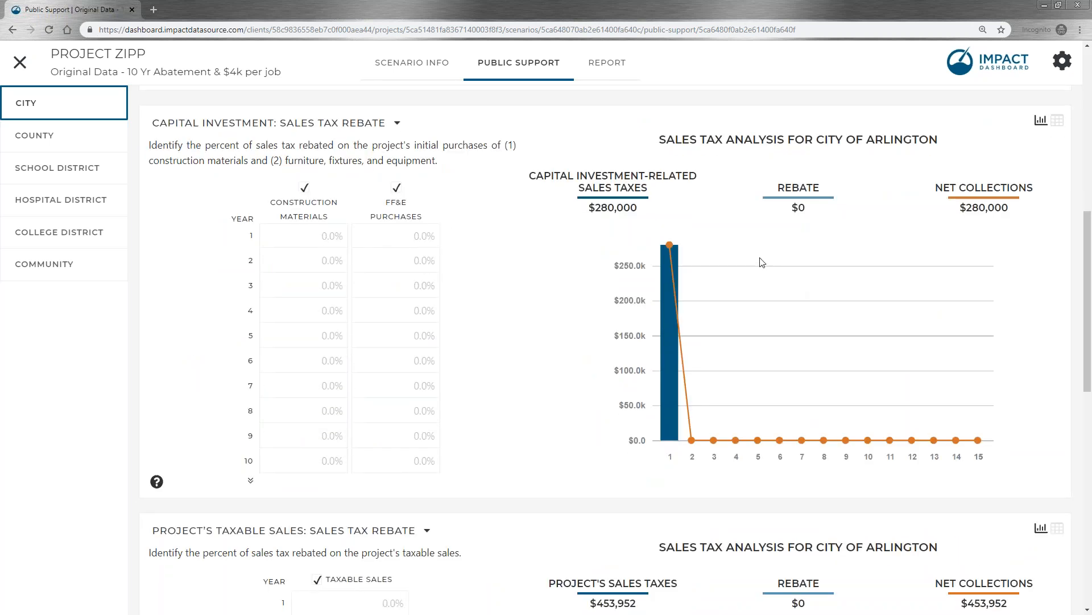
scroll(706, 281, "up", 1)
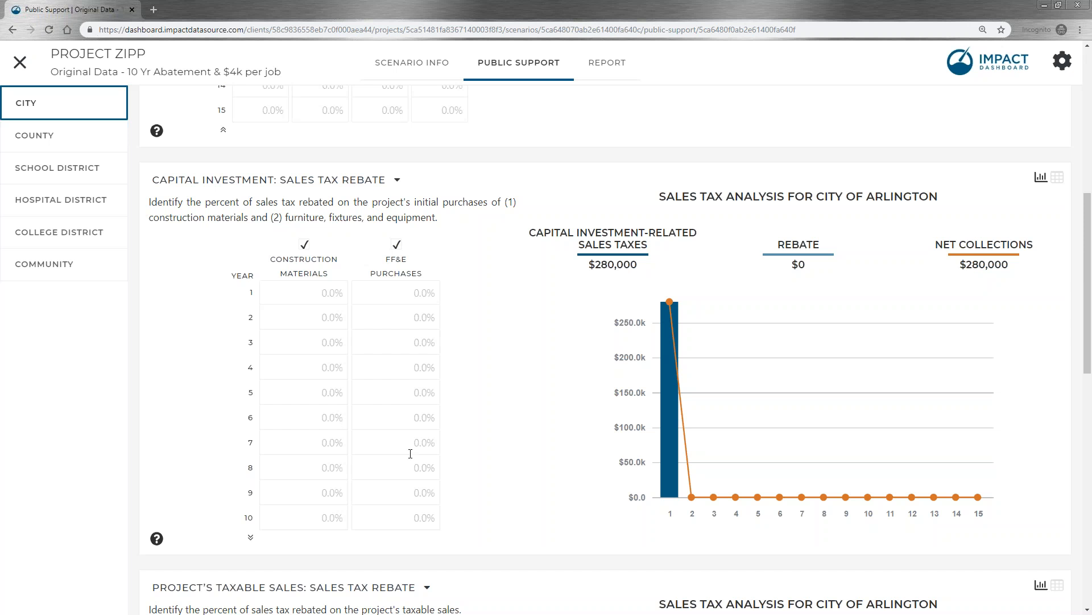
scroll(412, 450, "down", 1)
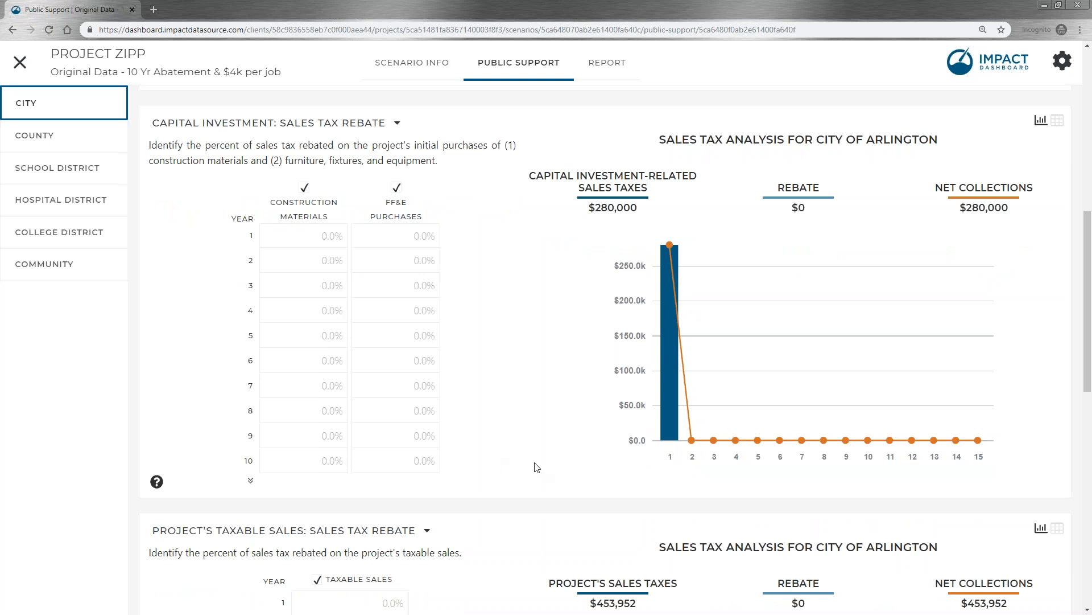
Set the sales tax rebate on the project's taxable sales to 100% for years 1 and 2
scroll(535, 466, "down", 7)
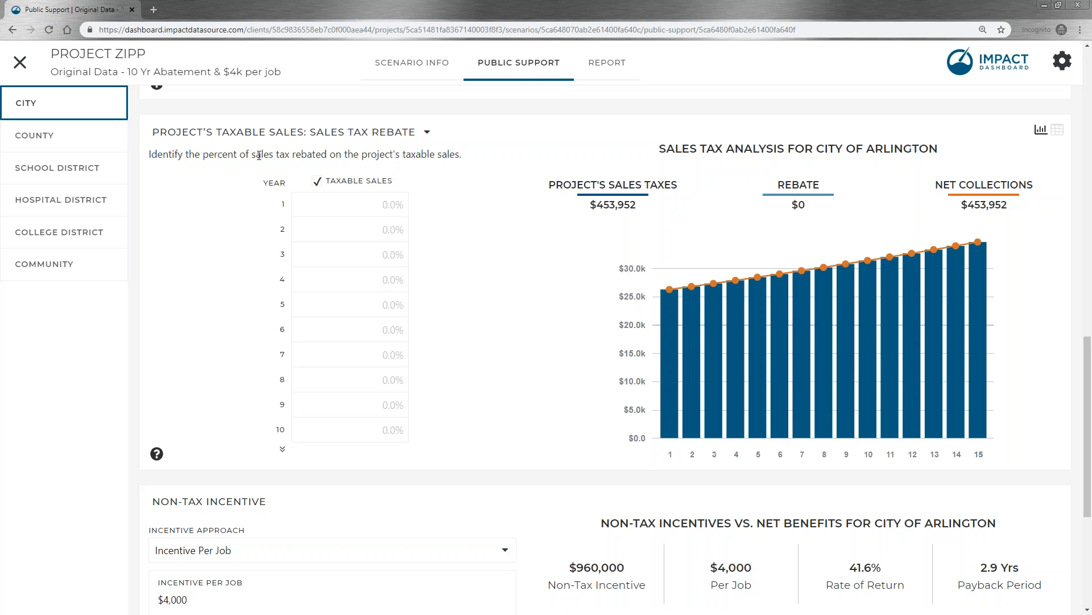
left_click(372, 210)
type("100")
left_click(374, 222)
type("2")
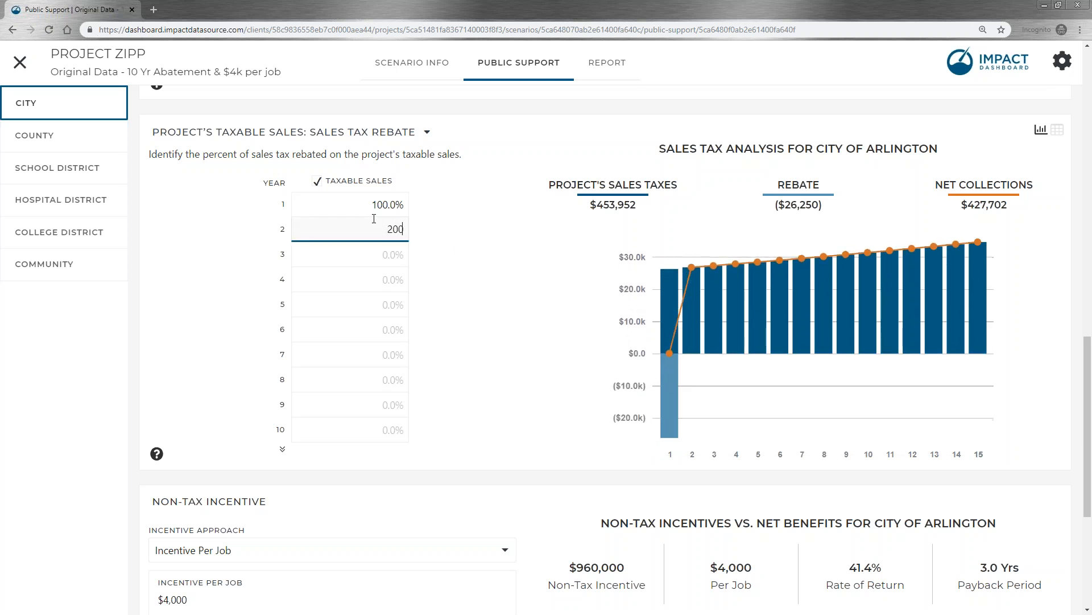
key("BackSpace")
type("100")
left_click(451, 238)
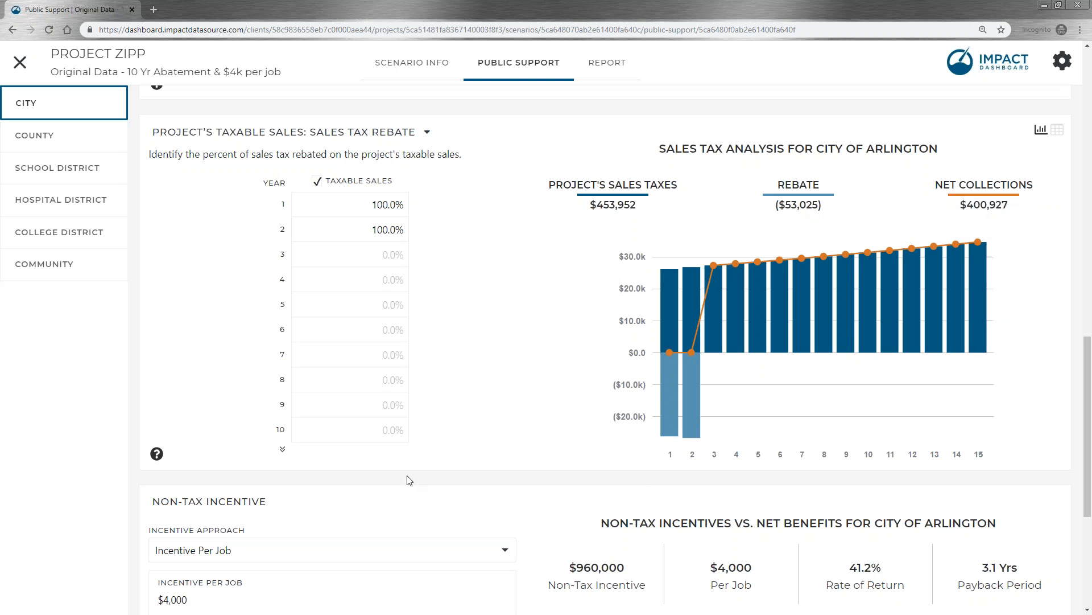
Reset the taxable sales rebate to 0% for years 1 and 2, and set the incentive per job to $0
left_click(360, 210)
type("0")
left_click(445, 214)
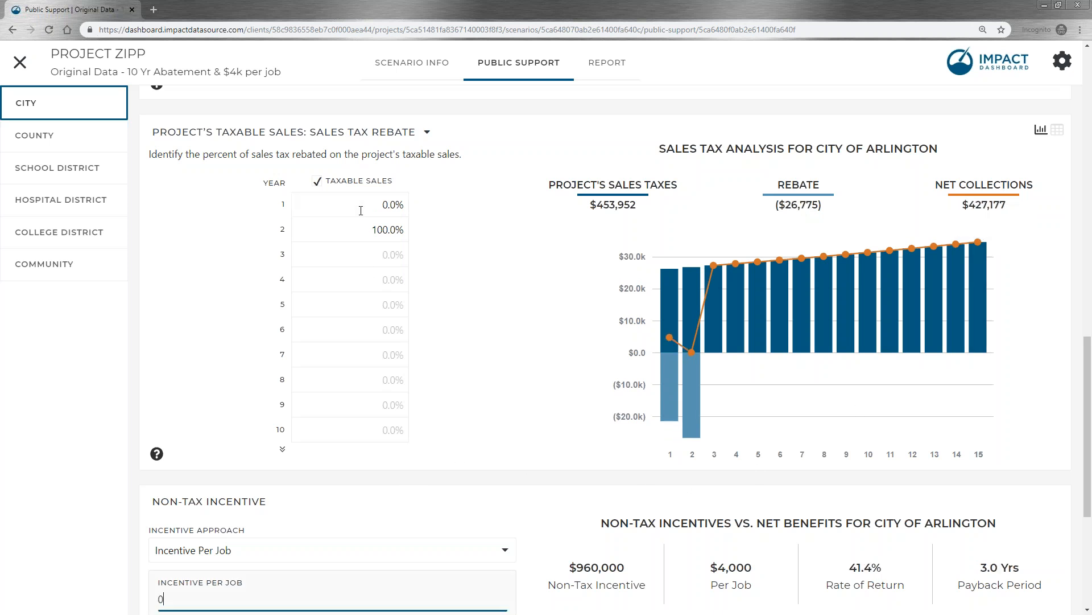
left_click(358, 230)
type("0")
left_click(462, 307)
Change the city's non-tax incentive approach to Incentive Amount
scroll(455, 307, "down", 4)
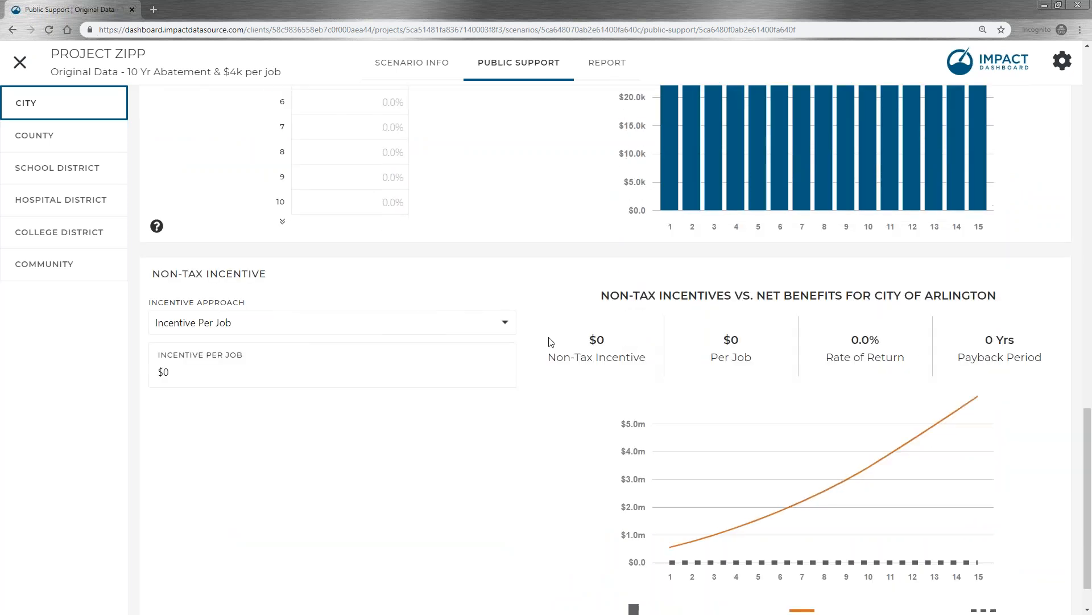
scroll(370, 278, "down", 1)
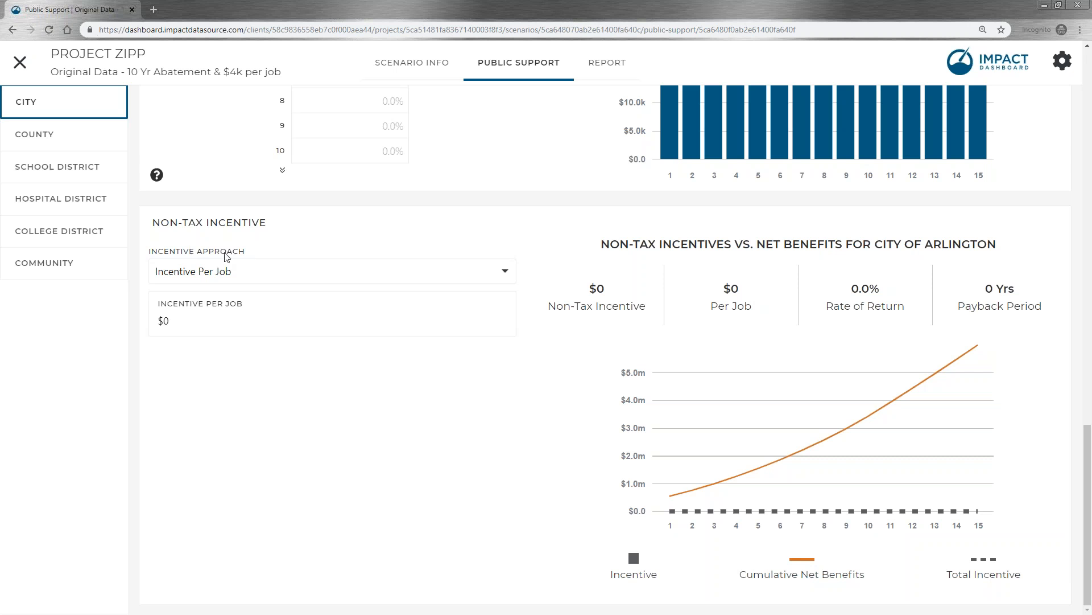
left_click(508, 279)
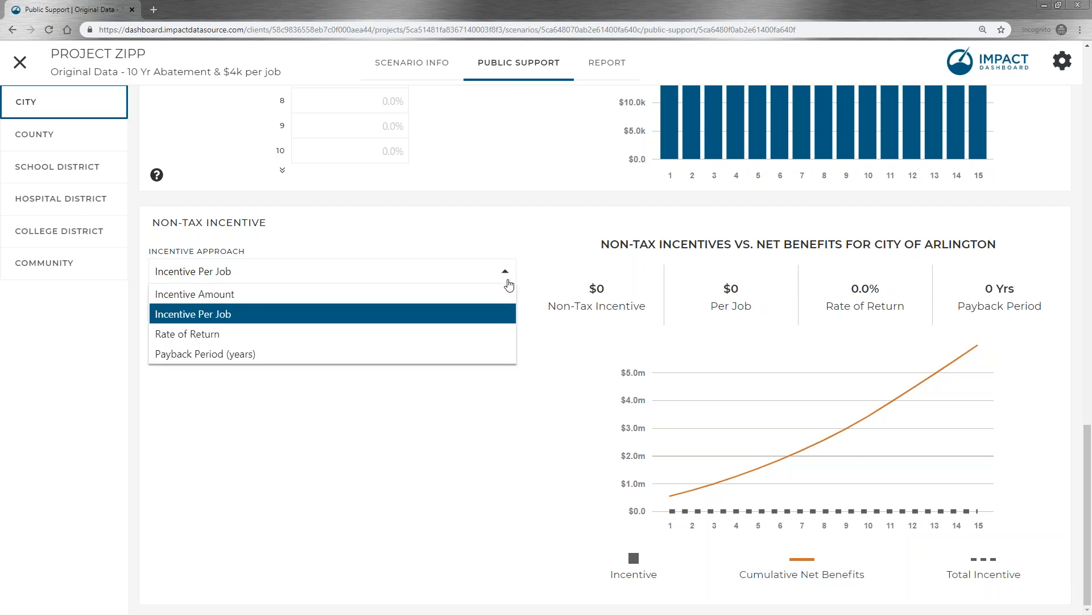
left_click(227, 301)
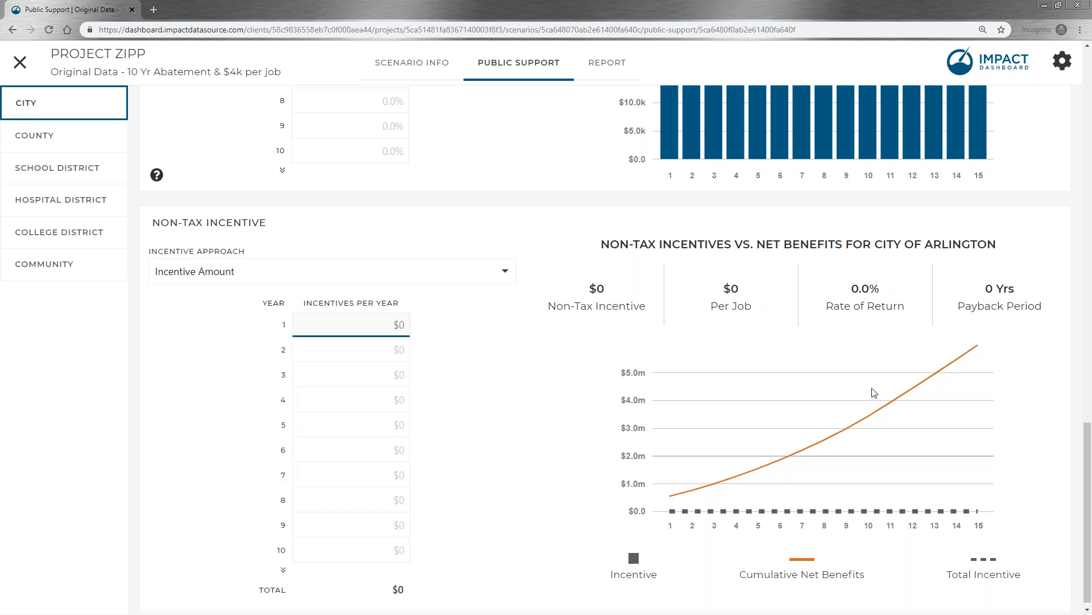
Set the city's year 1 non-tax incentive to $500,000 and inspect its bar in the net benefits chart
type("500,")
type("00000")
left_click(468, 340)
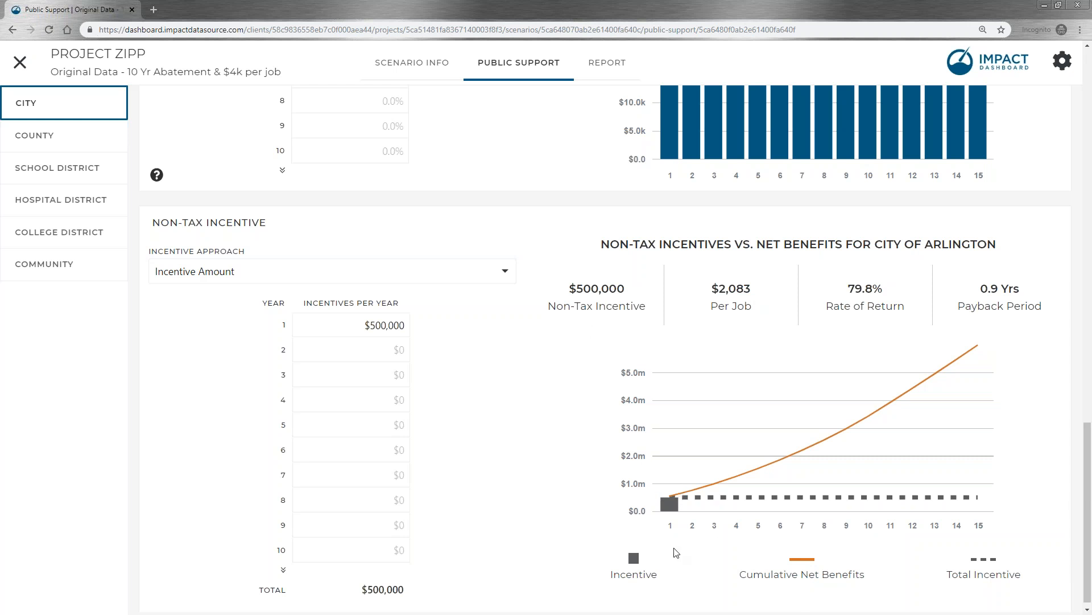
mouse_move(672, 505)
mouse_move(678, 511)
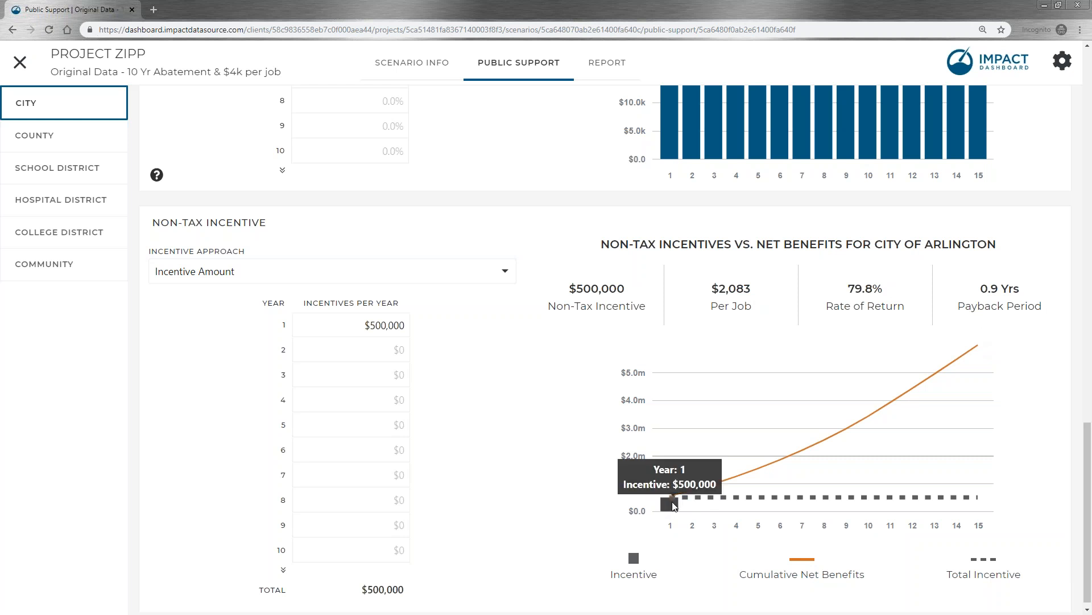
Change the city's non-tax incentive approach to Incentive Per Job and set it to $4,000 per job
left_click(310, 276)
left_click(281, 313)
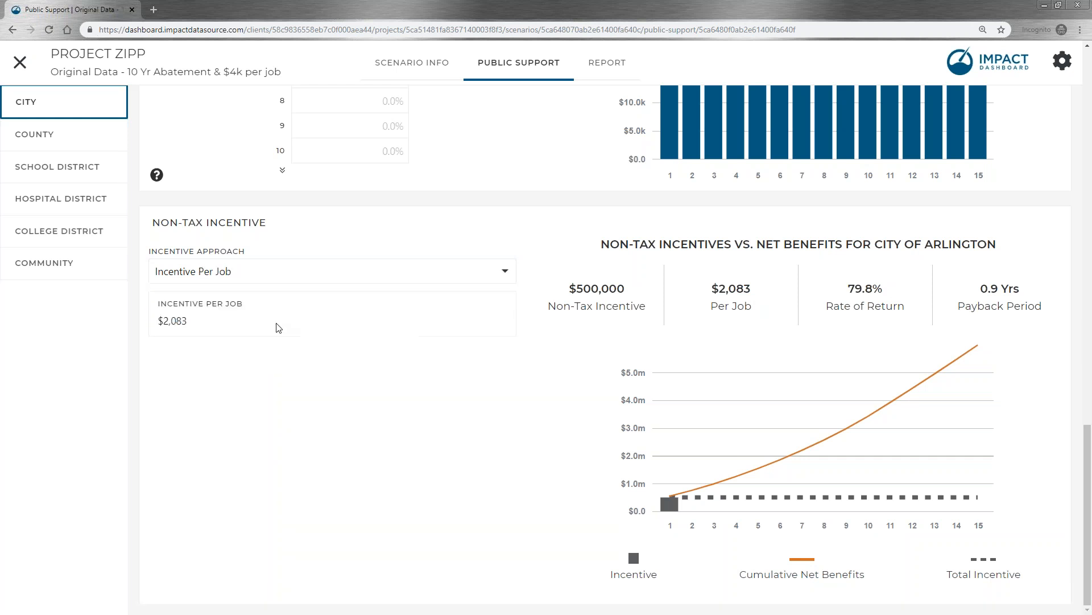
left_click(251, 312)
type("4000")
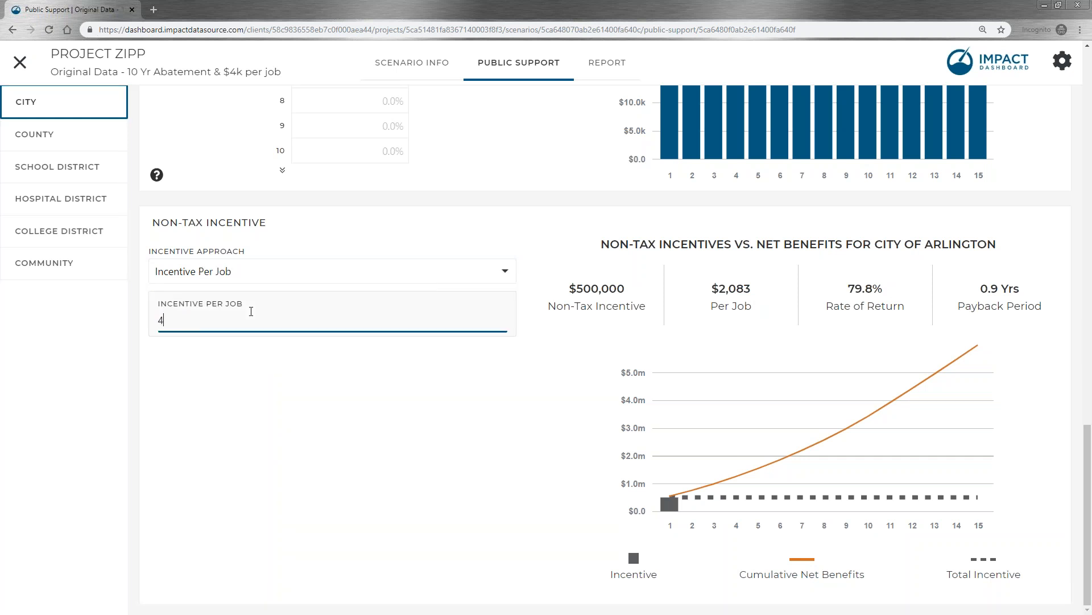
left_click(441, 416)
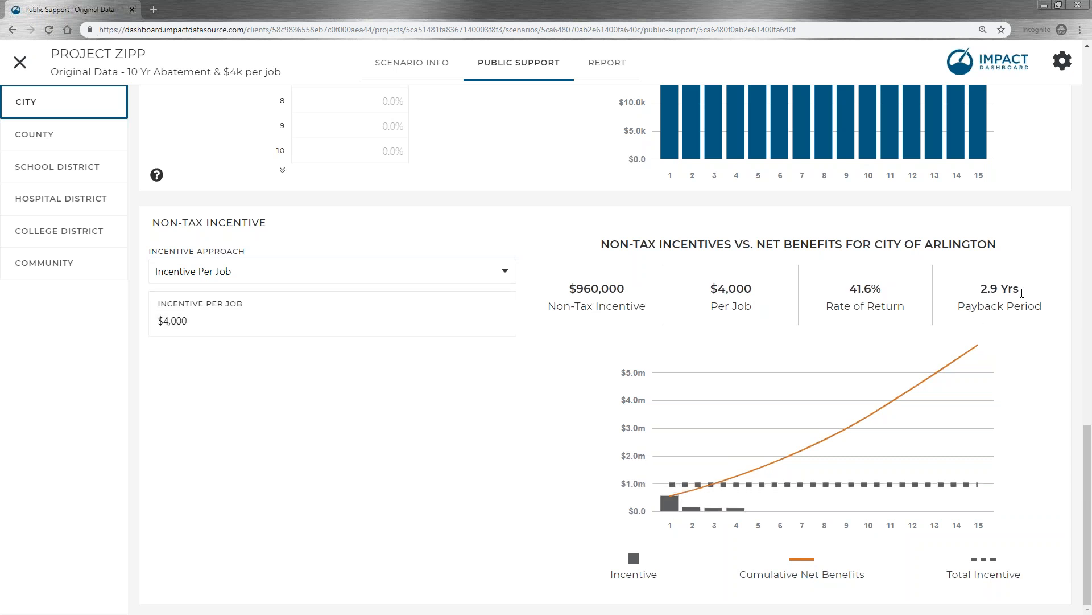
Change the city's non-tax incentive approach to Payback Period (years) and set the payback period to 2 years
left_click(302, 265)
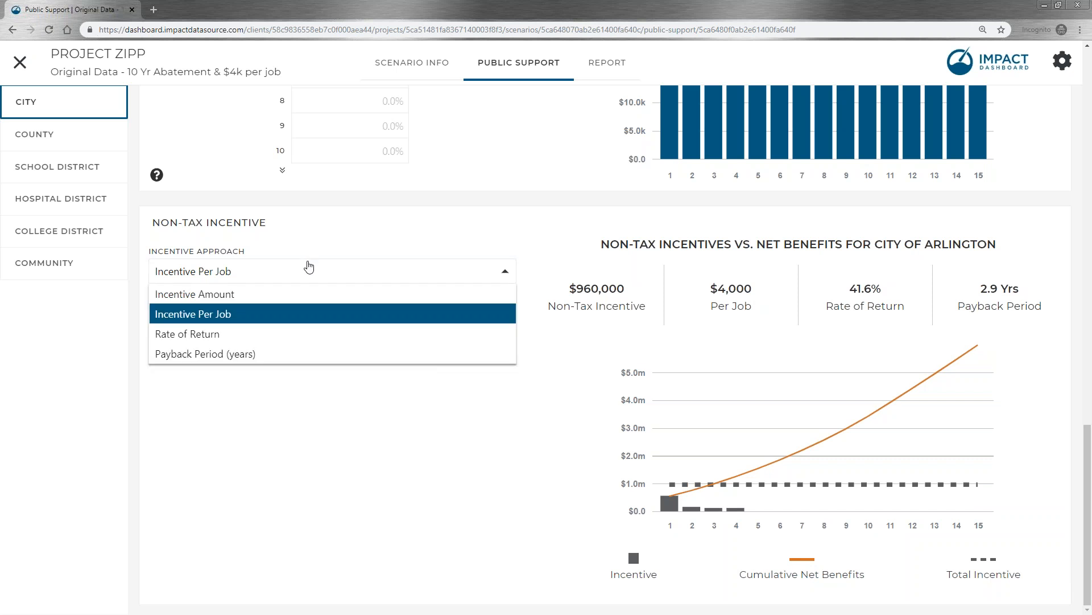
left_click(259, 354)
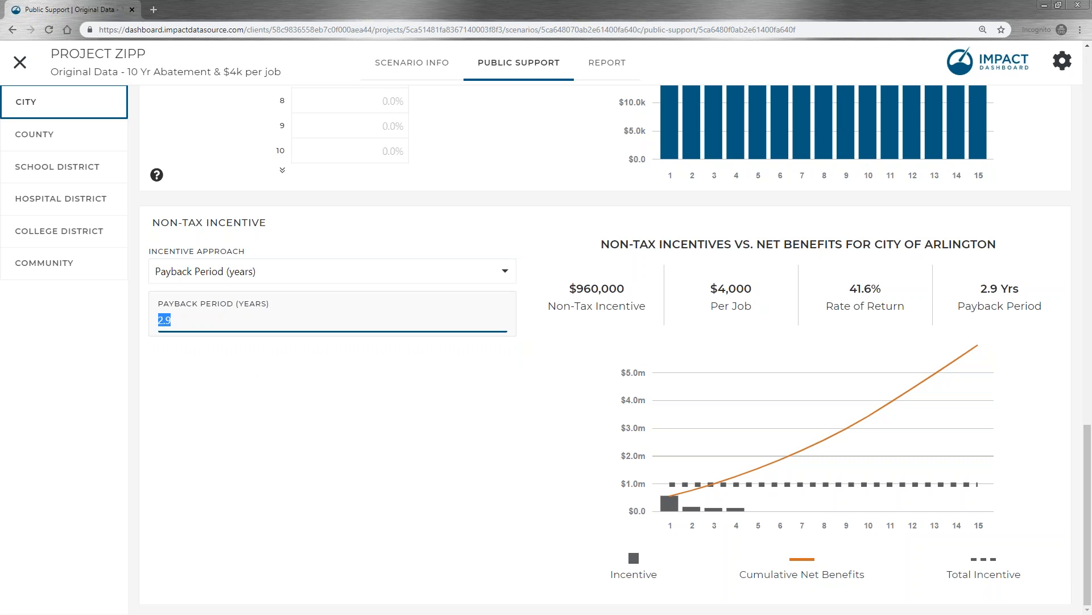
type("2")
key("Tab")
left_click(200, 321)
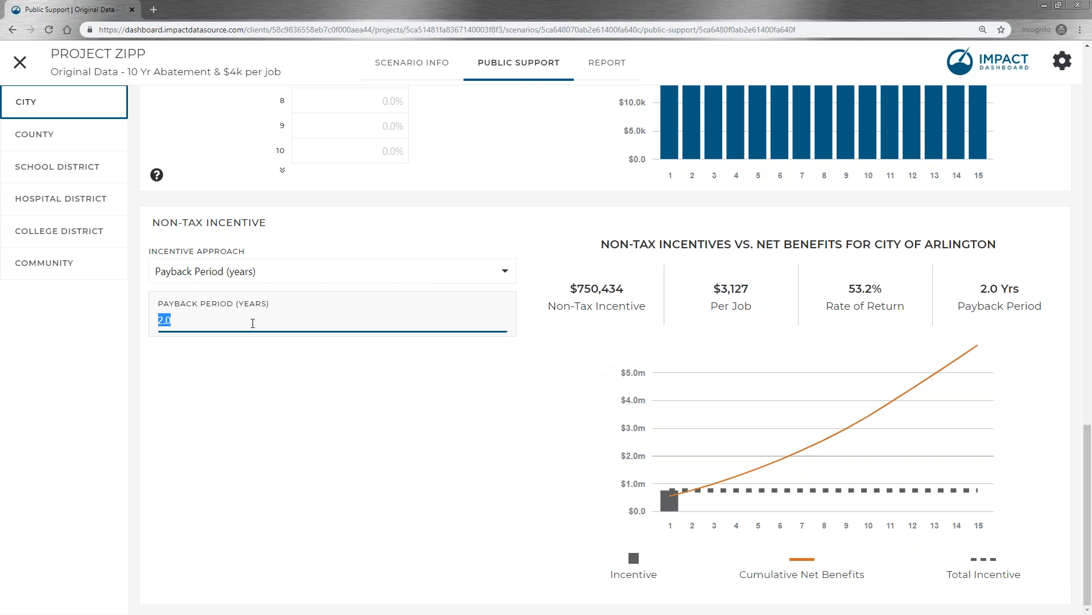
left_click(276, 263)
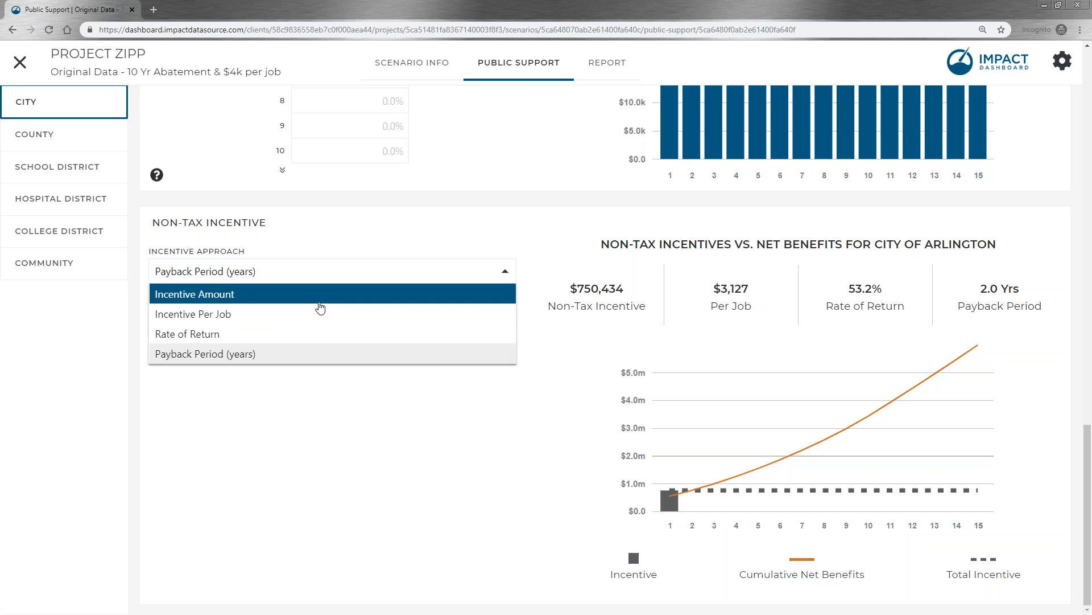
left_click(384, 420)
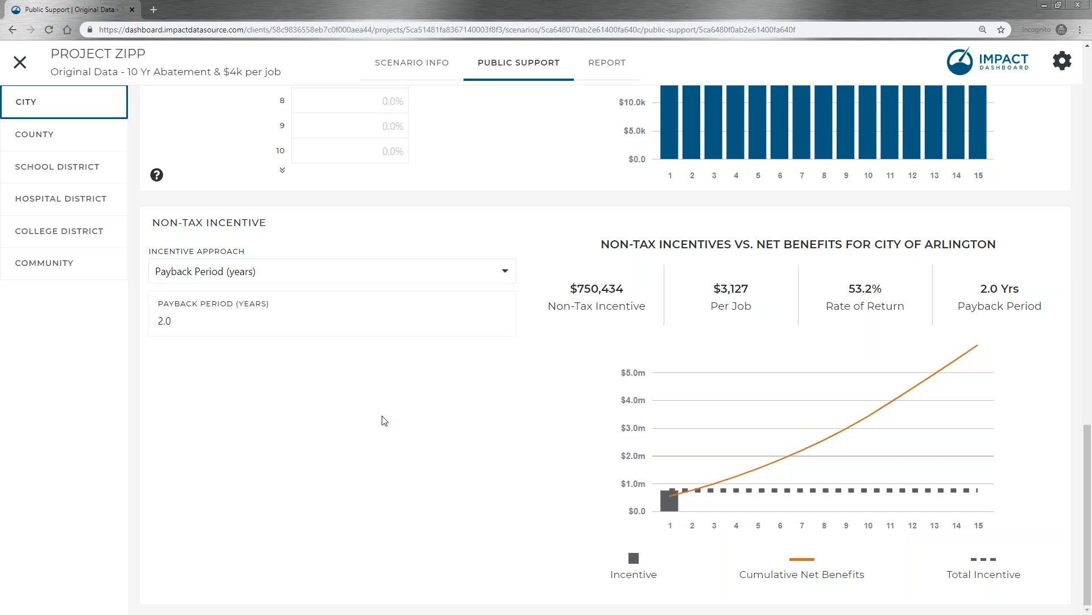
Review the City of Arlington summary impact report, including its incentive analysis, and close the scenario
left_click(602, 65)
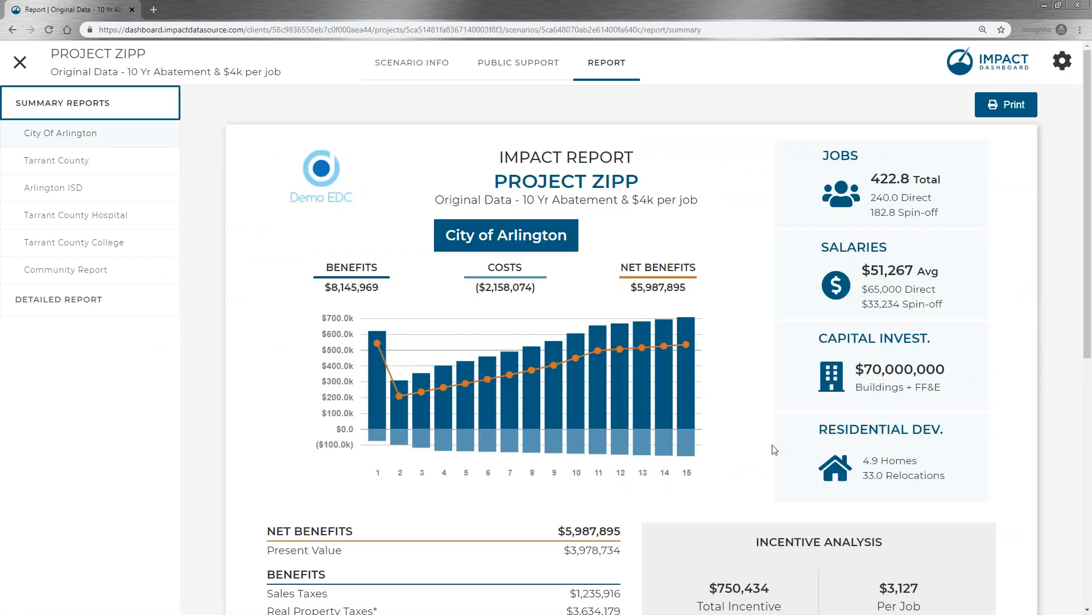
scroll(774, 449, "down", 2)
scroll(1039, 186, "up", 2)
left_click(18, 69)
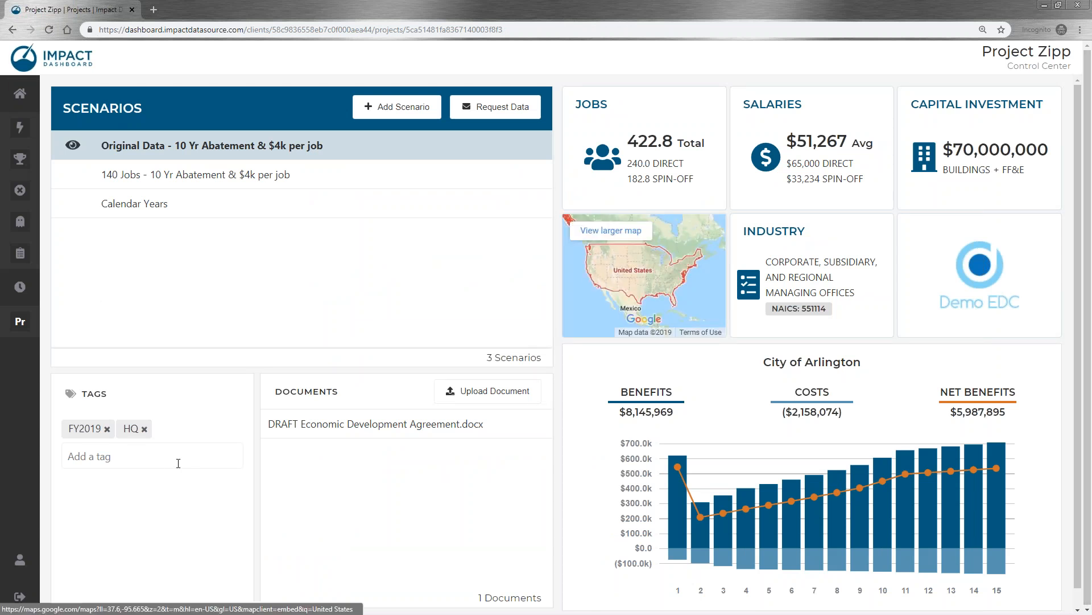
mouse_move(162, 166)
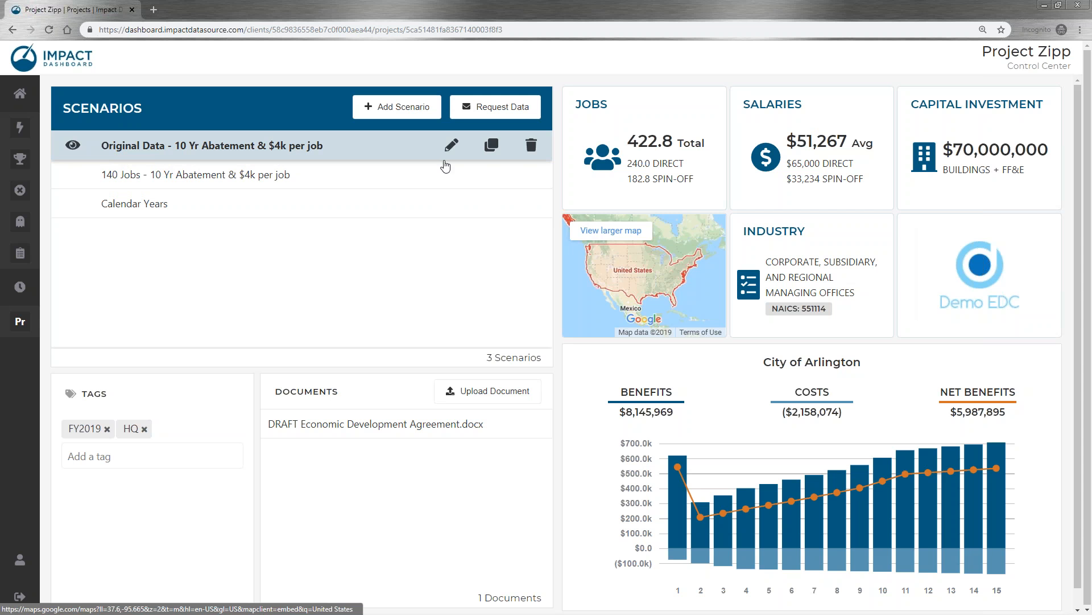
left_click(452, 145)
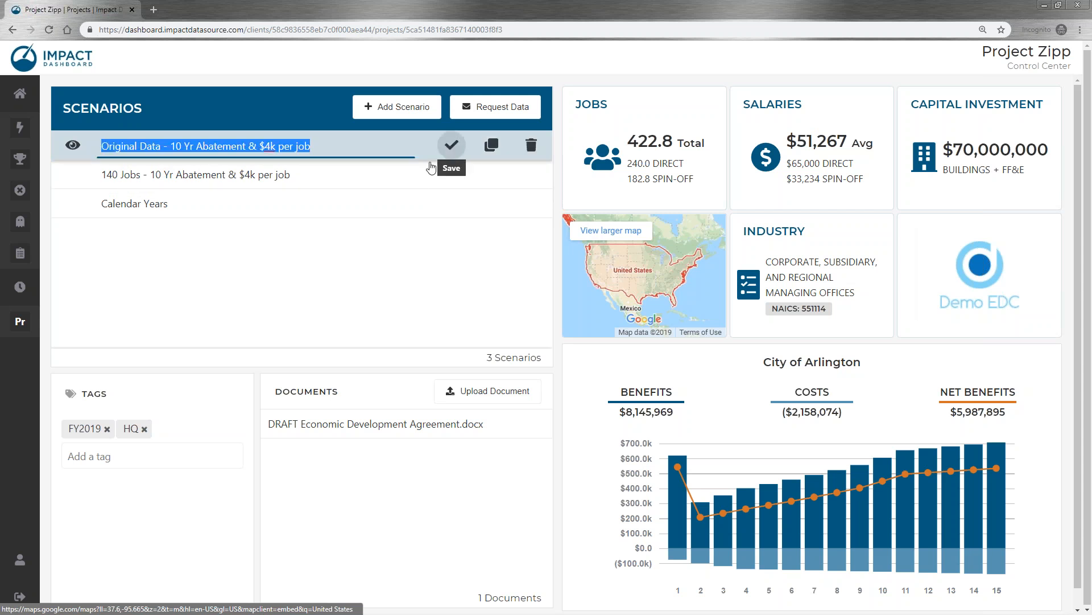
left_click(454, 148)
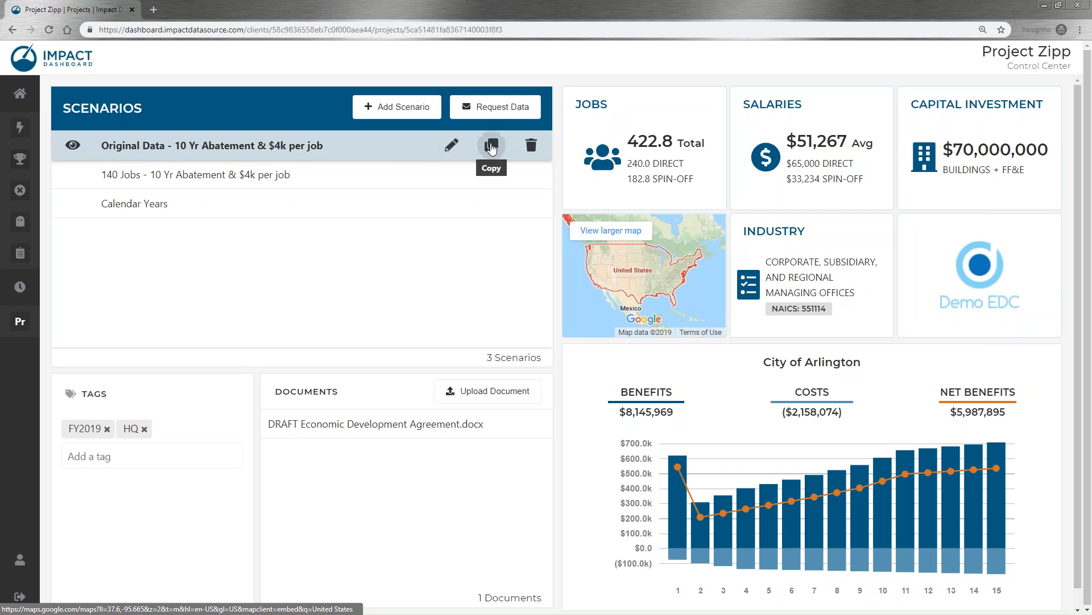
Copy the "Original Data - 10 Yr Abatement & $4k per job" scenario and title the copy "Original Data - 10 Yr Abatement & $5k per job"
left_click(491, 148)
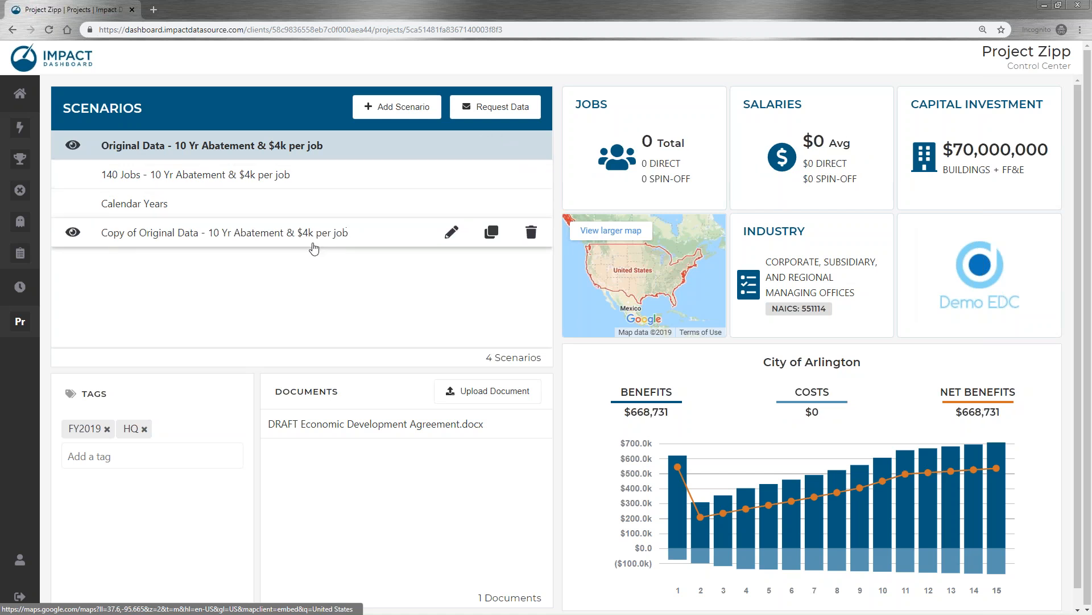
left_click(263, 245)
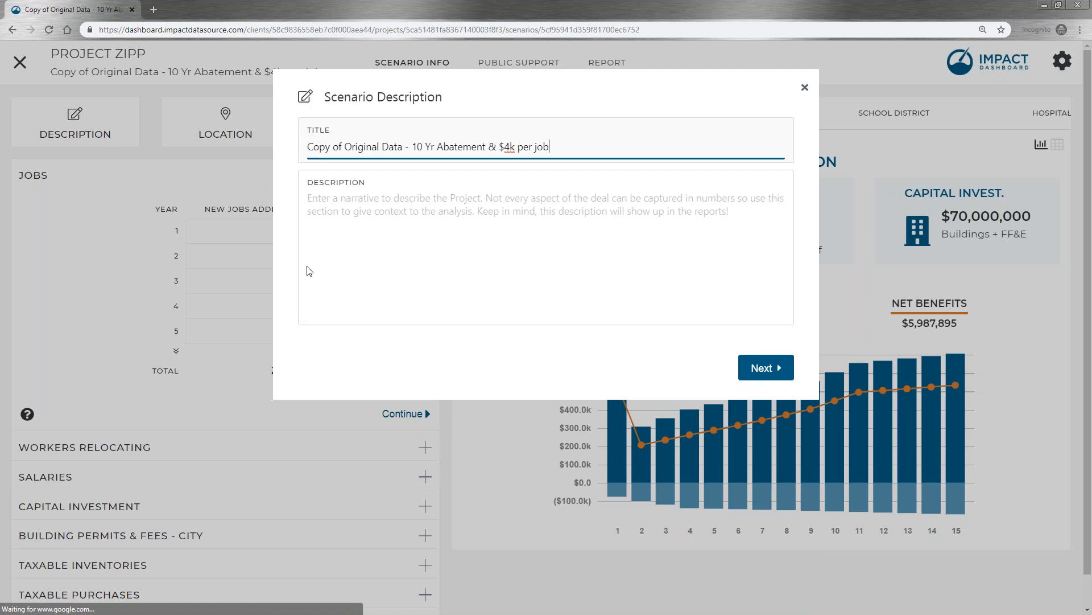
left_click_drag(345, 147, 308, 147)
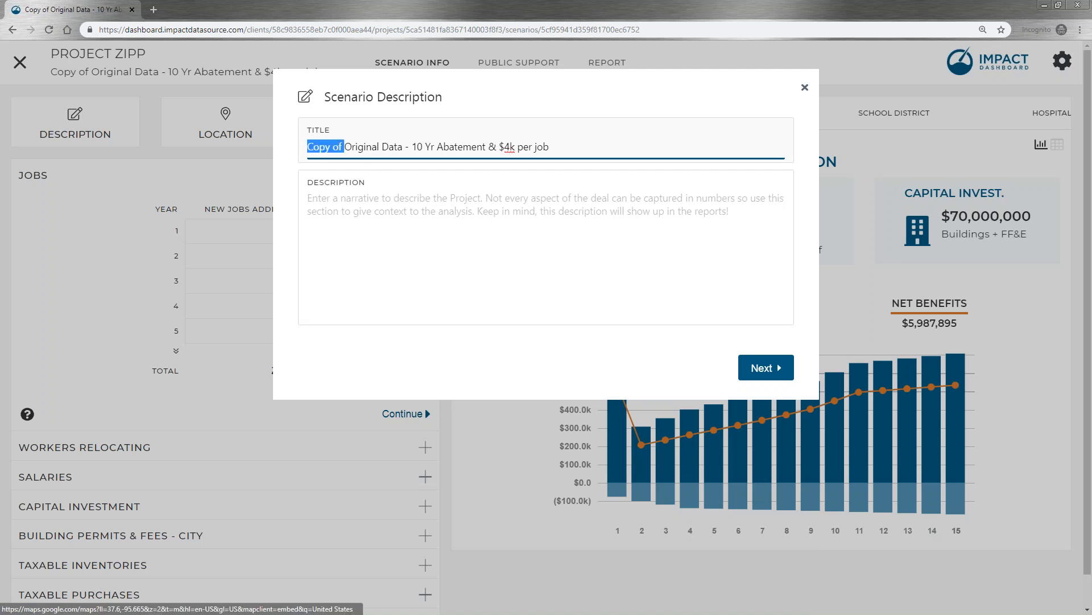
key("BackSpace")
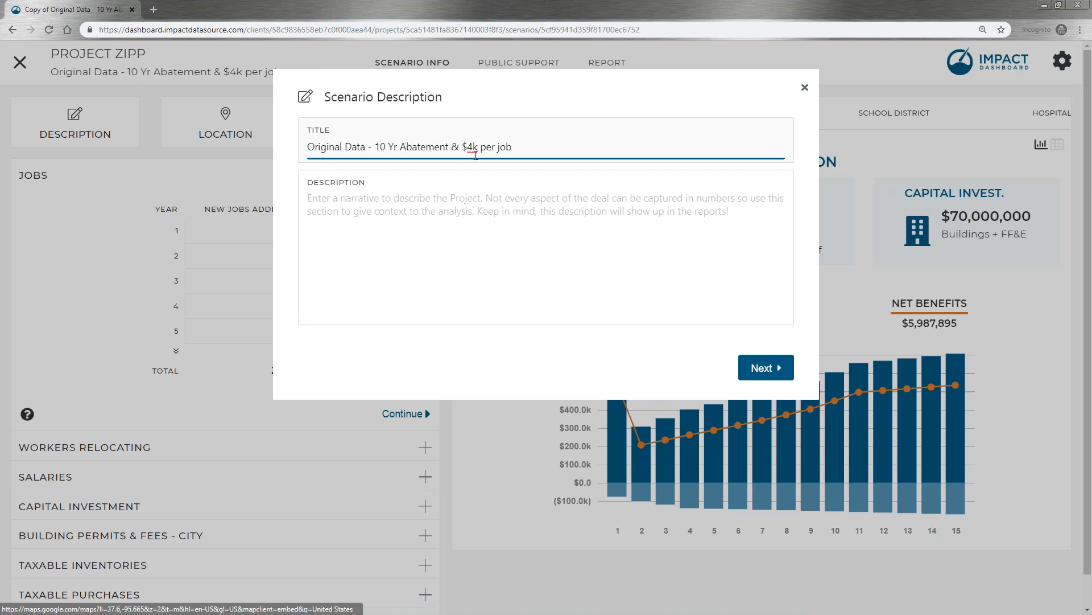
left_click_drag(466, 146, 473, 146)
type("5")
left_click(804, 87)
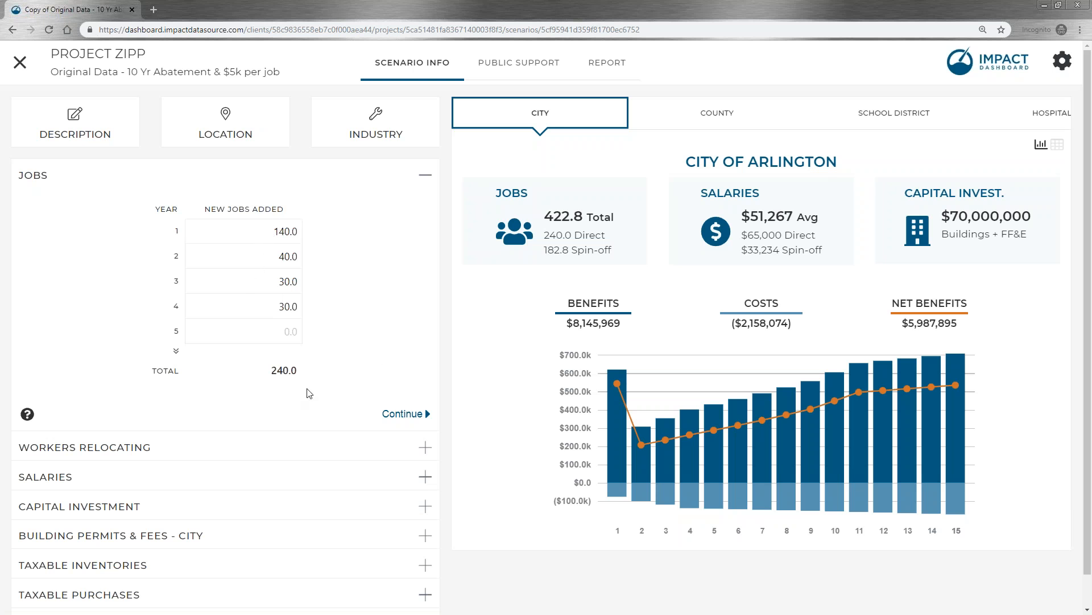
Set the $5k scenario's city non-tax incentive to $5,000 using the Incentive Per Job approach, and close the scenario
left_click(505, 62)
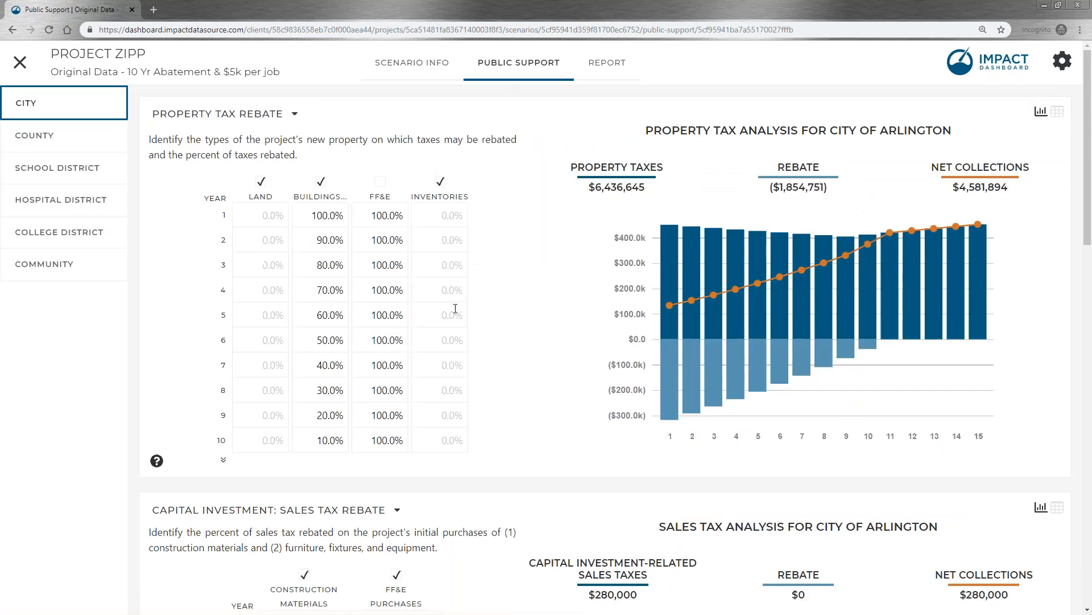
scroll(455, 310, "down", 18)
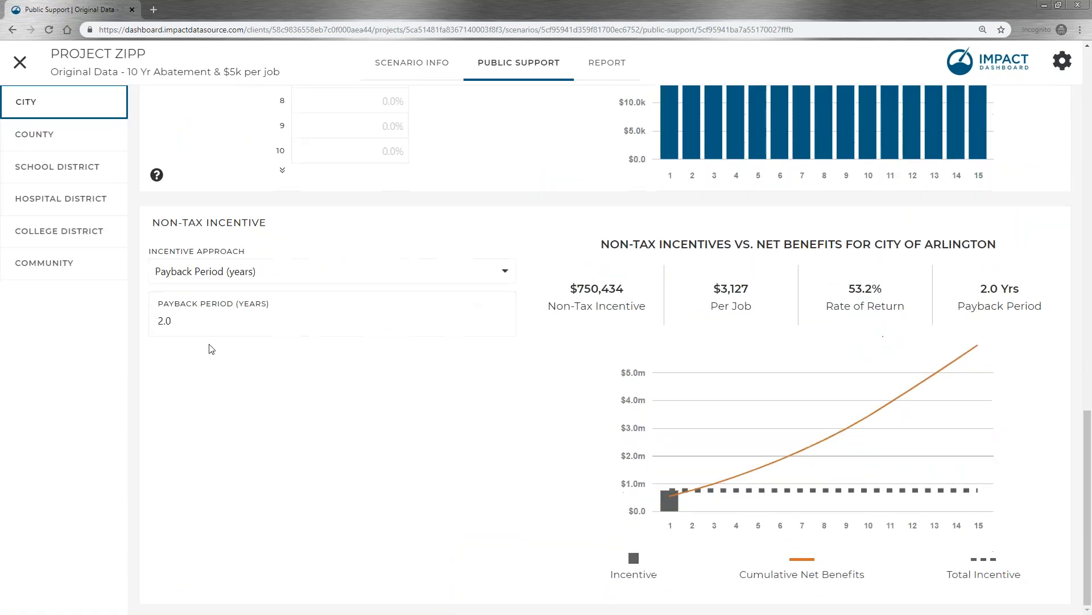
left_click(224, 273)
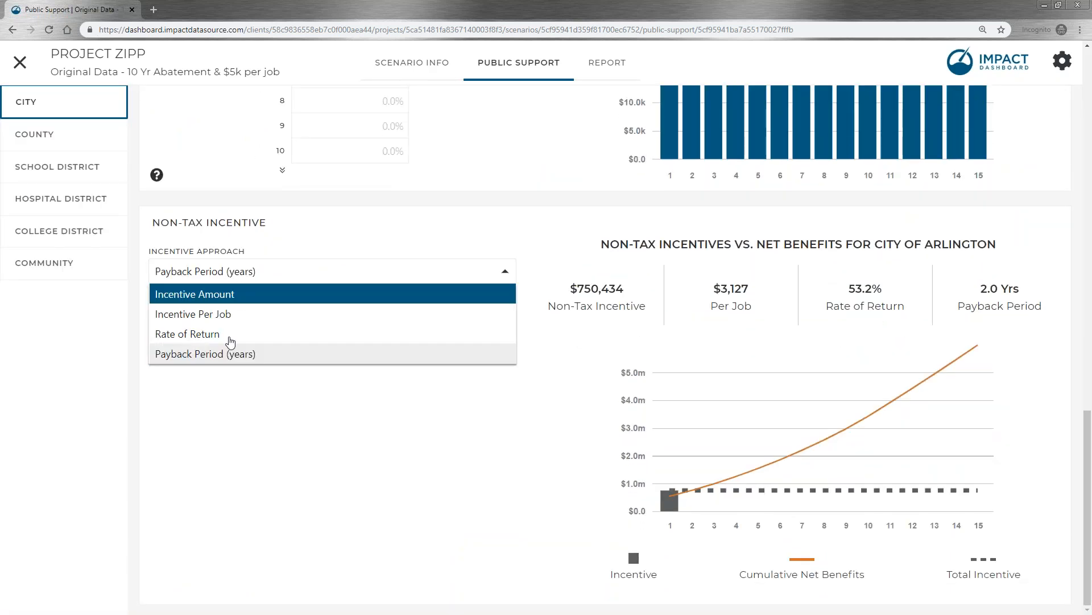
left_click(203, 317)
left_click(195, 329)
type("5000")
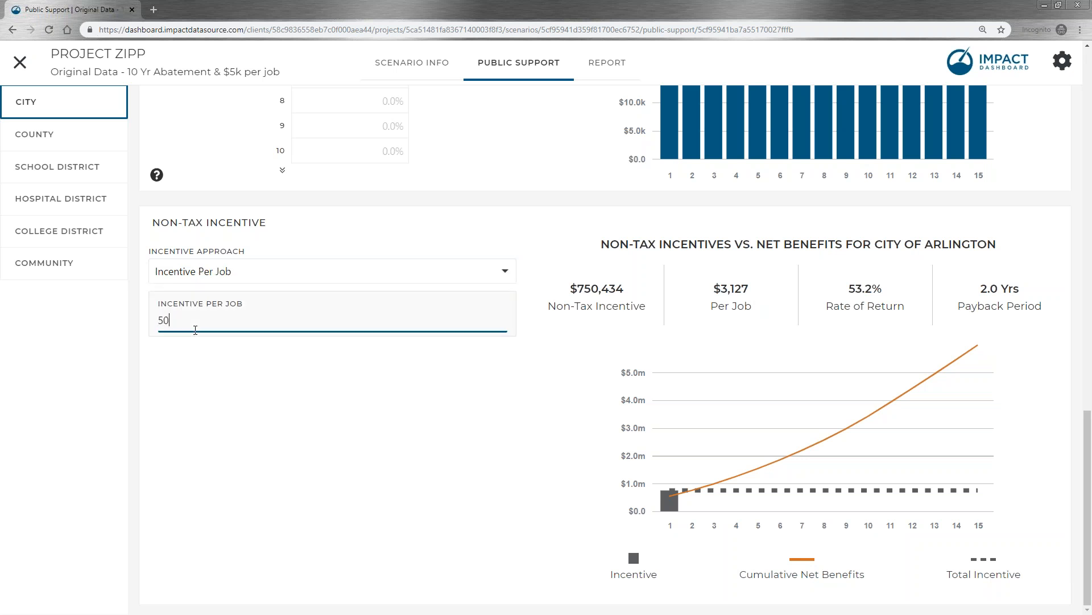
left_click(254, 392)
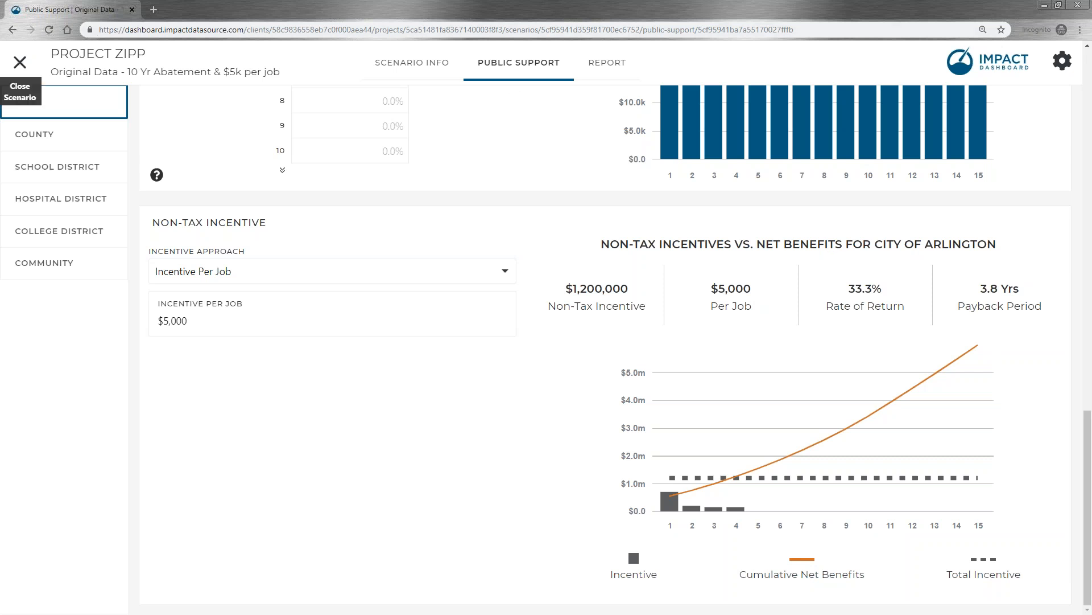
left_click(20, 62)
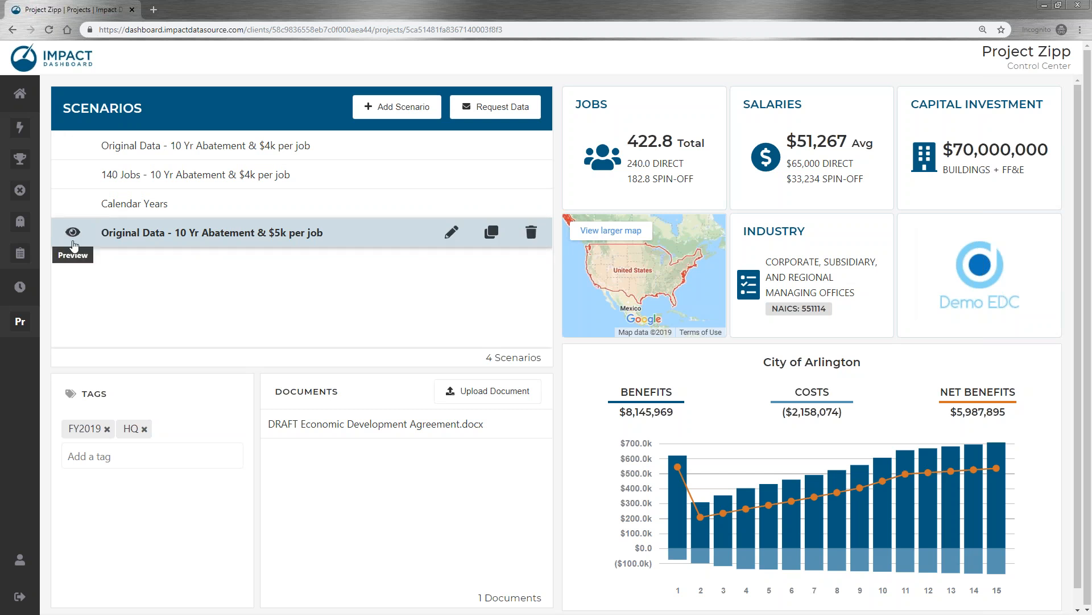
Compare scenario results by previewing the 140 Jobs scenario and the "Original Data - 10 Yr Abatement & $5k per job" scenario
mouse_move(136, 254)
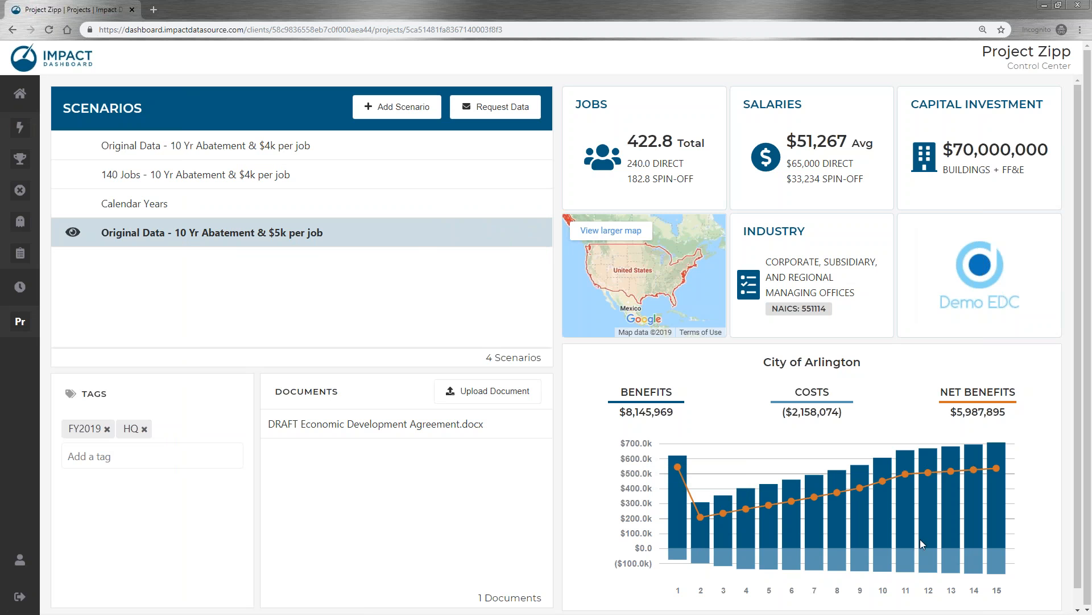
mouse_move(853, 502)
mouse_move(207, 244)
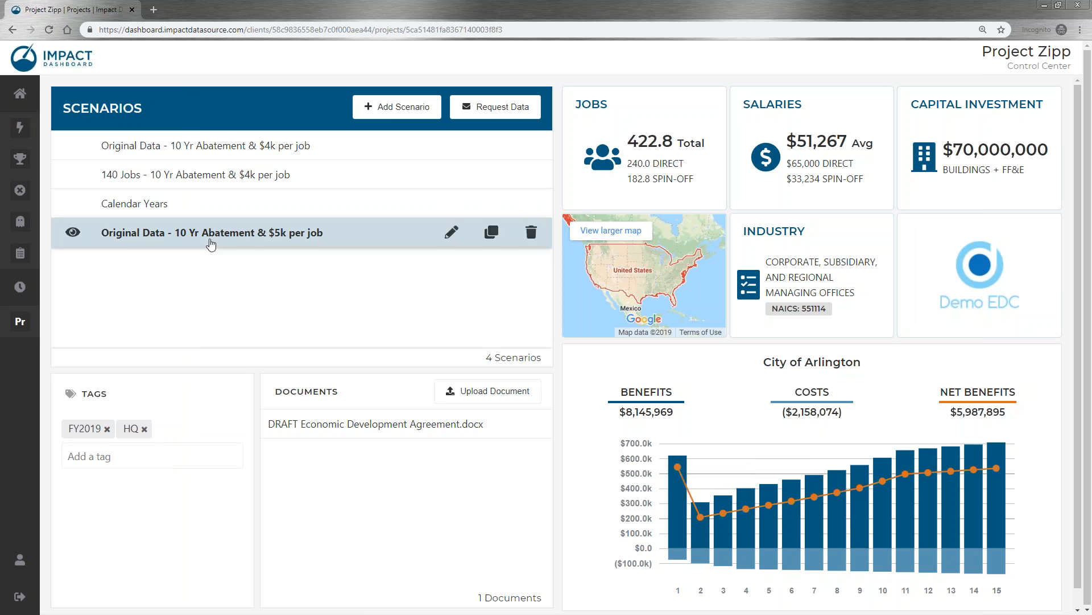
mouse_move(77, 177)
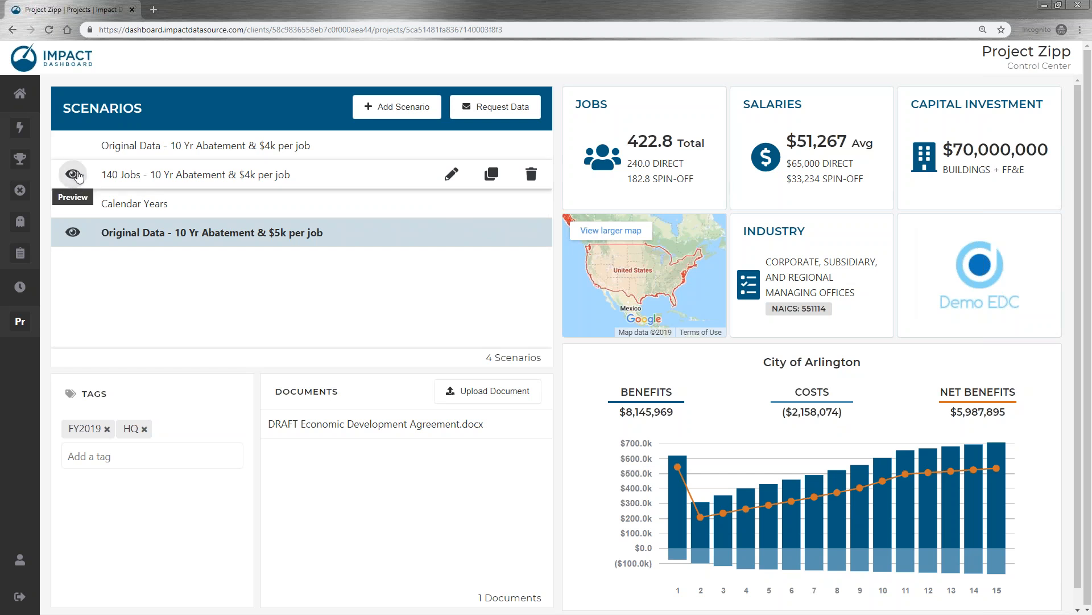
left_click(73, 174)
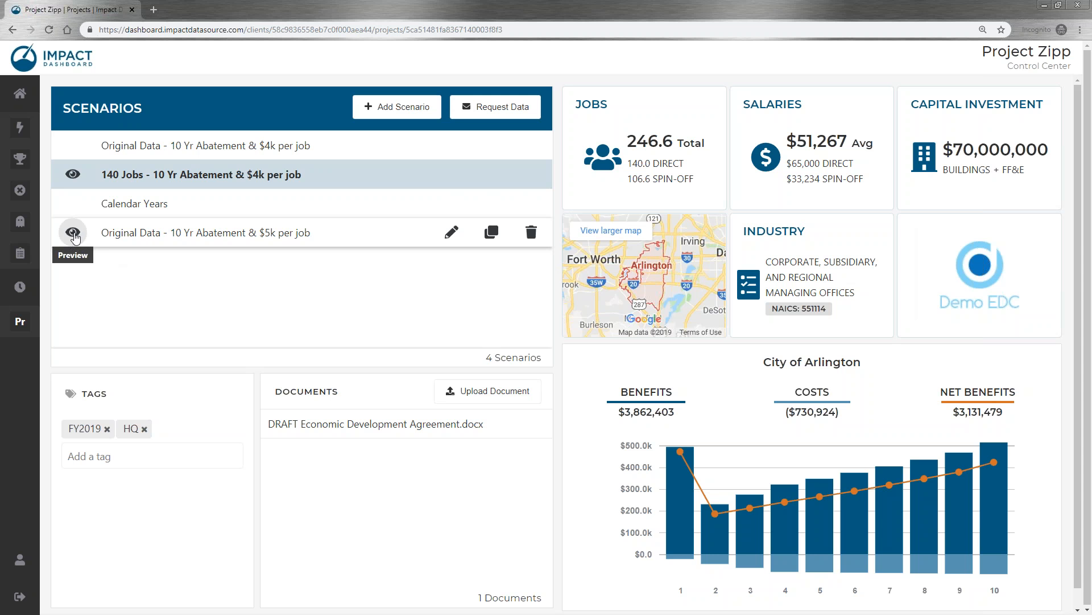
left_click(73, 233)
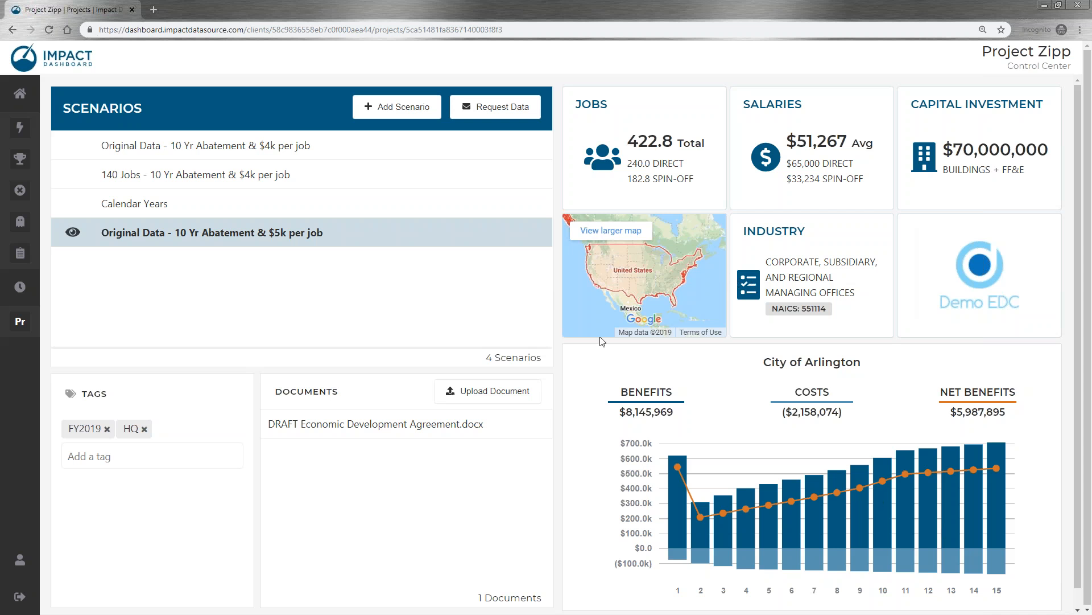
Return to the project list and look over Project Zipp's rename and status options without changing the project
left_click(45, 101)
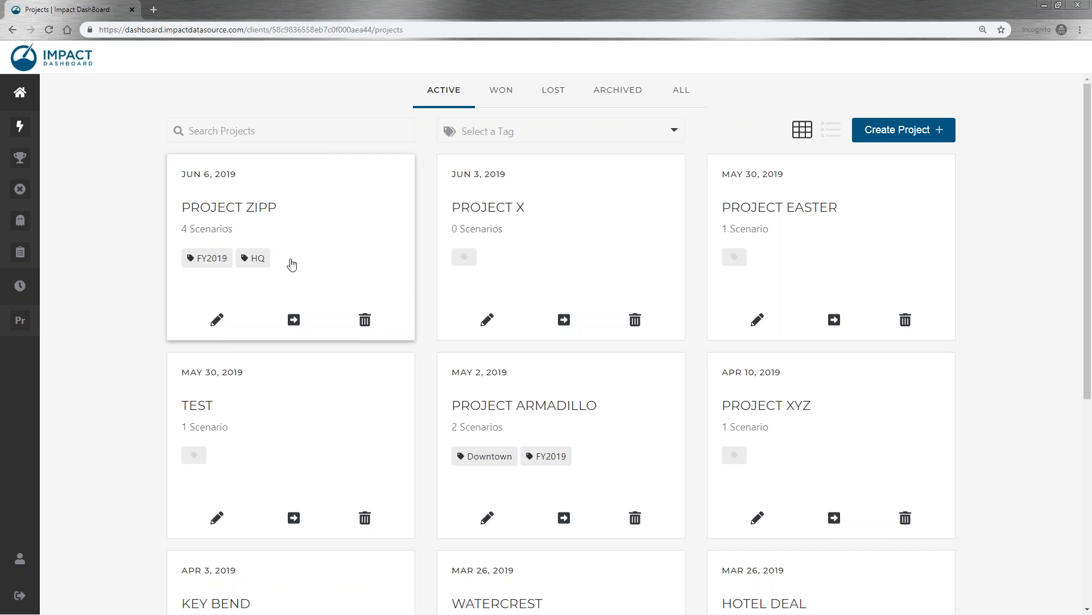
left_click(216, 320)
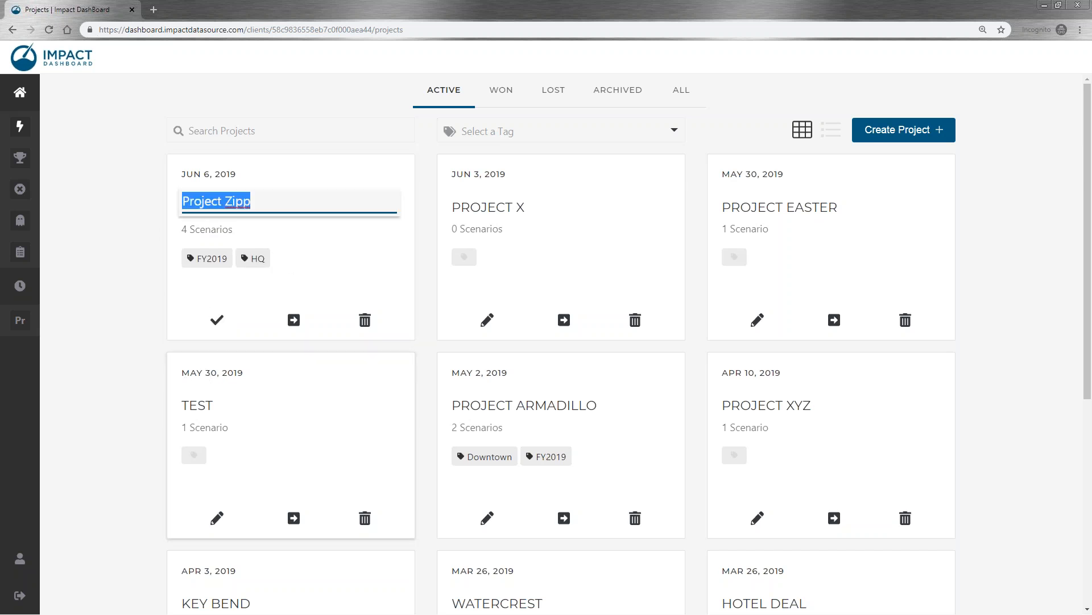
left_click(216, 320)
left_click(295, 322)
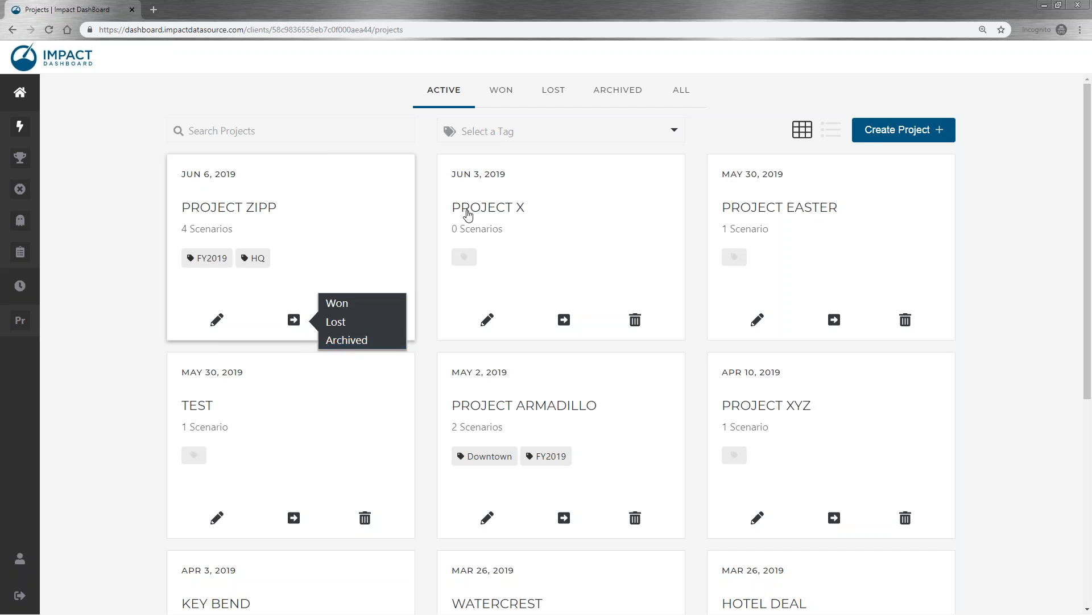
left_click(234, 350)
left_click(365, 323)
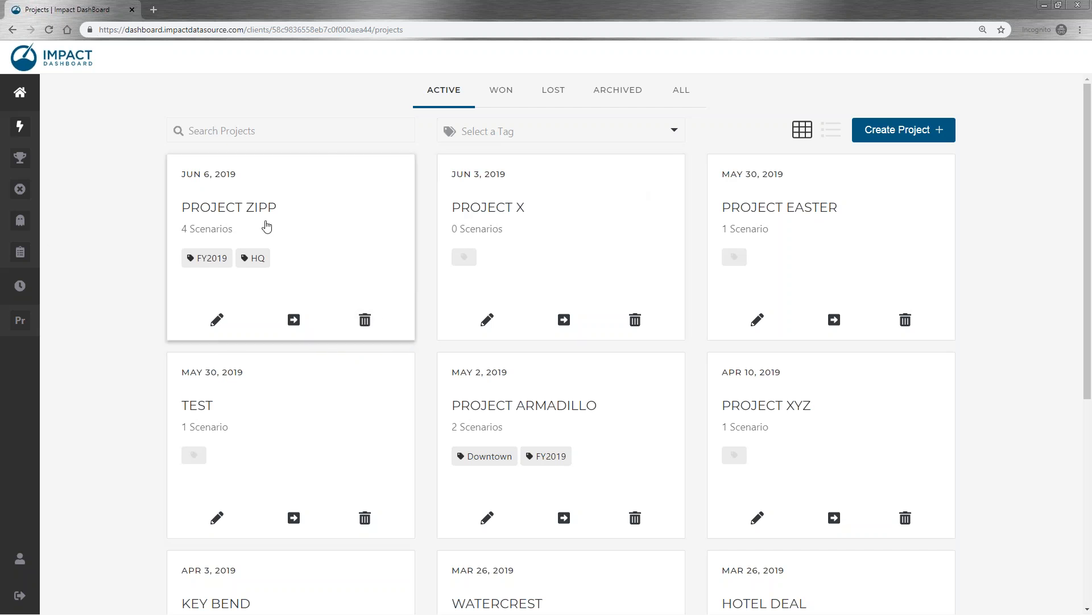
Move Project Zipp from the active projects to Won status and show the won projects
scroll(780, 347, "down", 5)
scroll(776, 382, "up", 5)
left_click(294, 321)
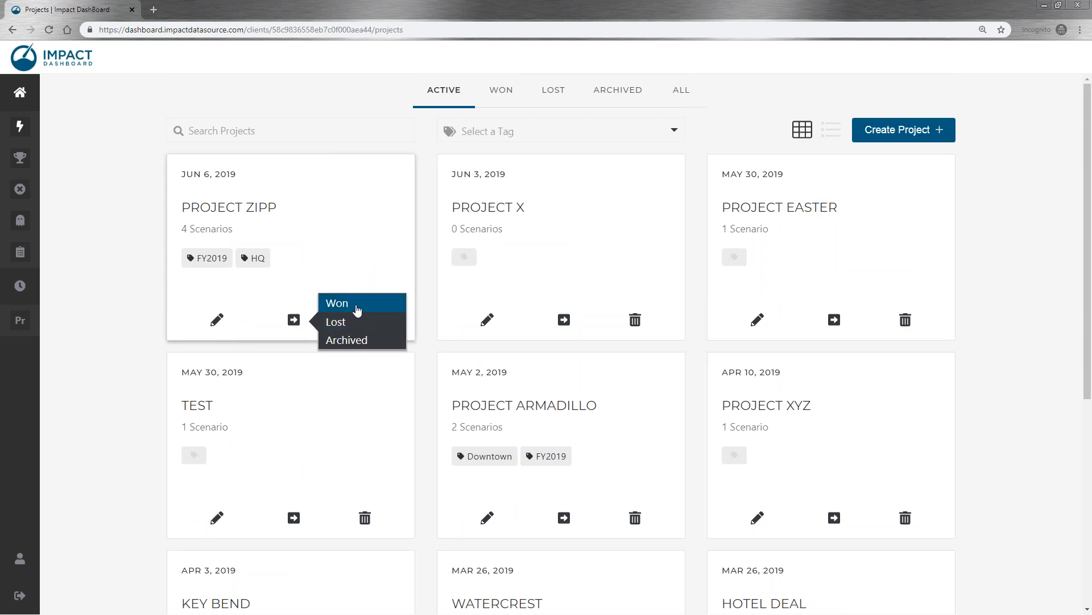
left_click(356, 309)
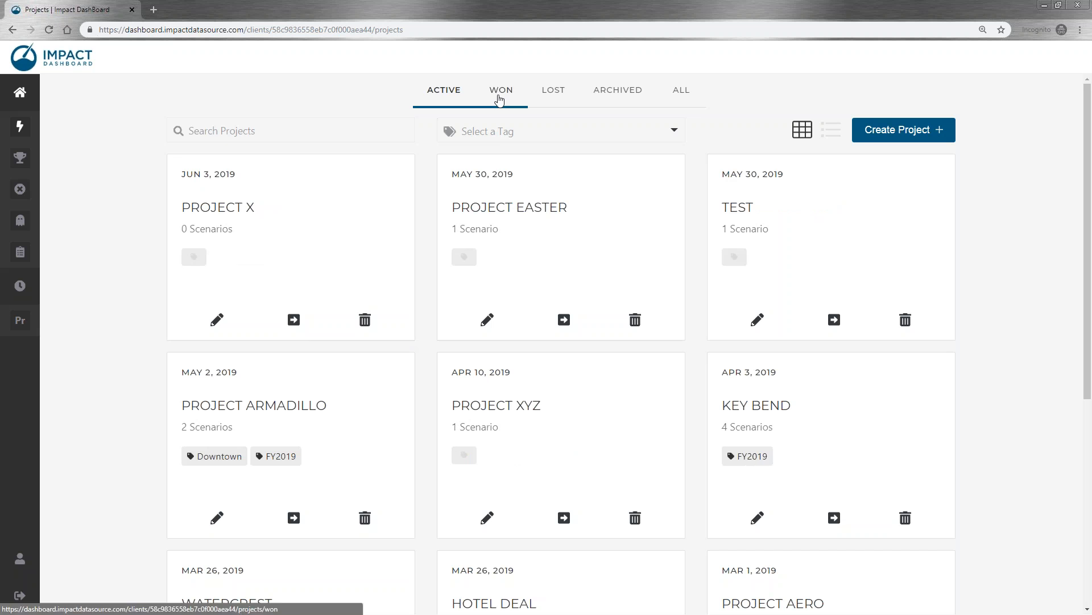
left_click(499, 98)
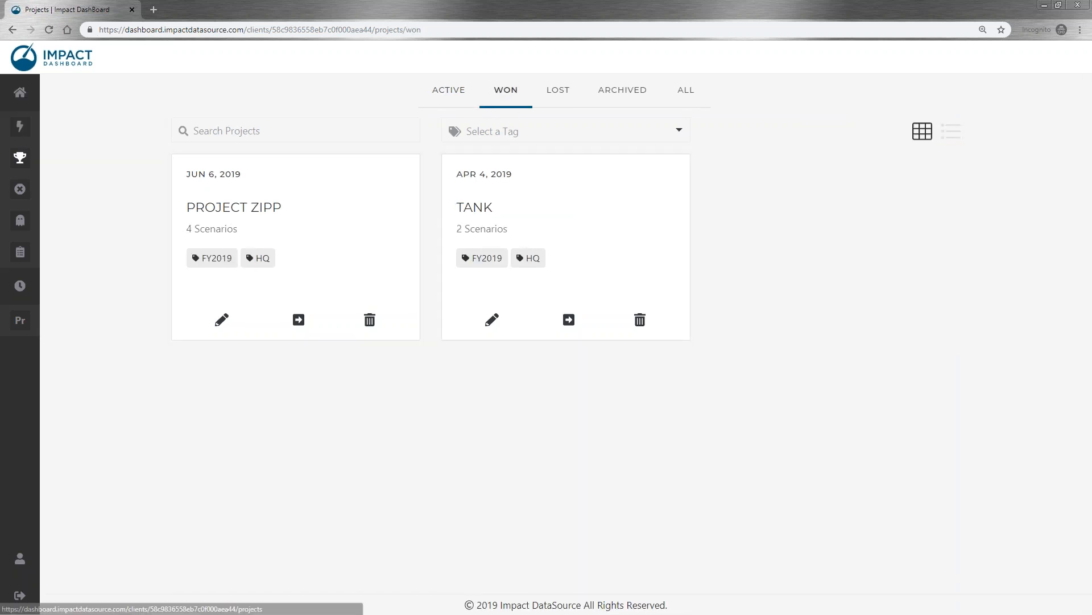
Return to the active projects and look at the project creation form without creating a project
left_click(457, 96)
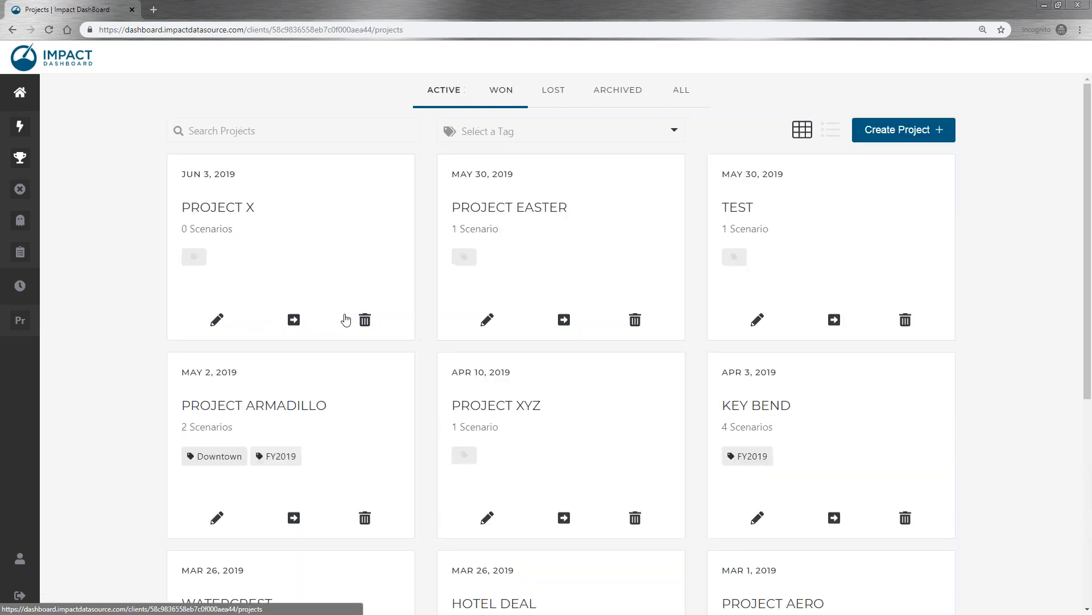
left_click(903, 134)
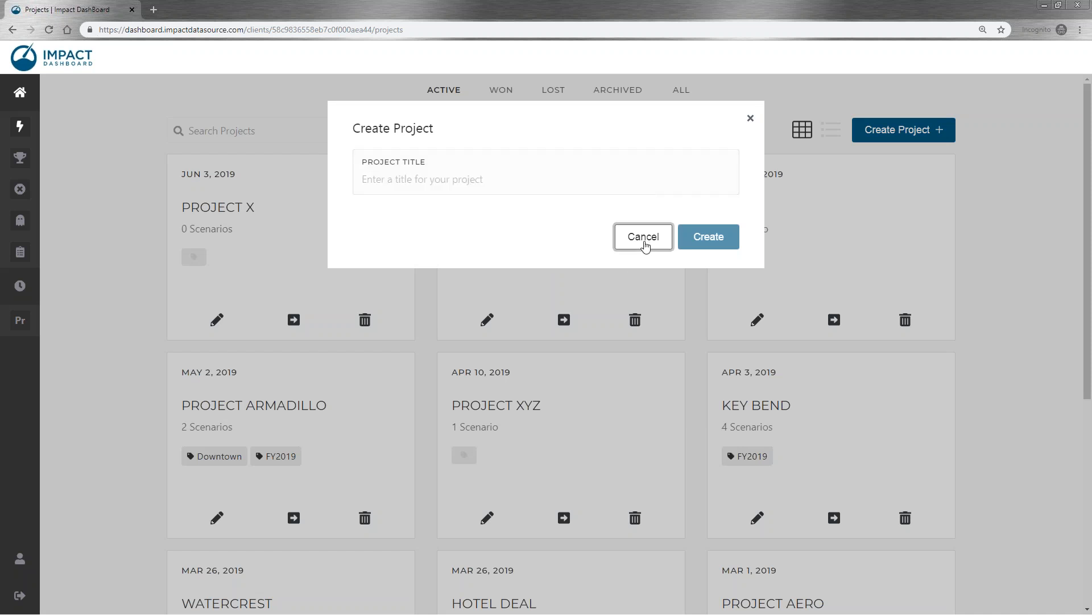
left_click(646, 242)
Filter the active projects by the FY2019 and Downtown tags, and remove both tag filters after viewing the matches
left_click(585, 136)
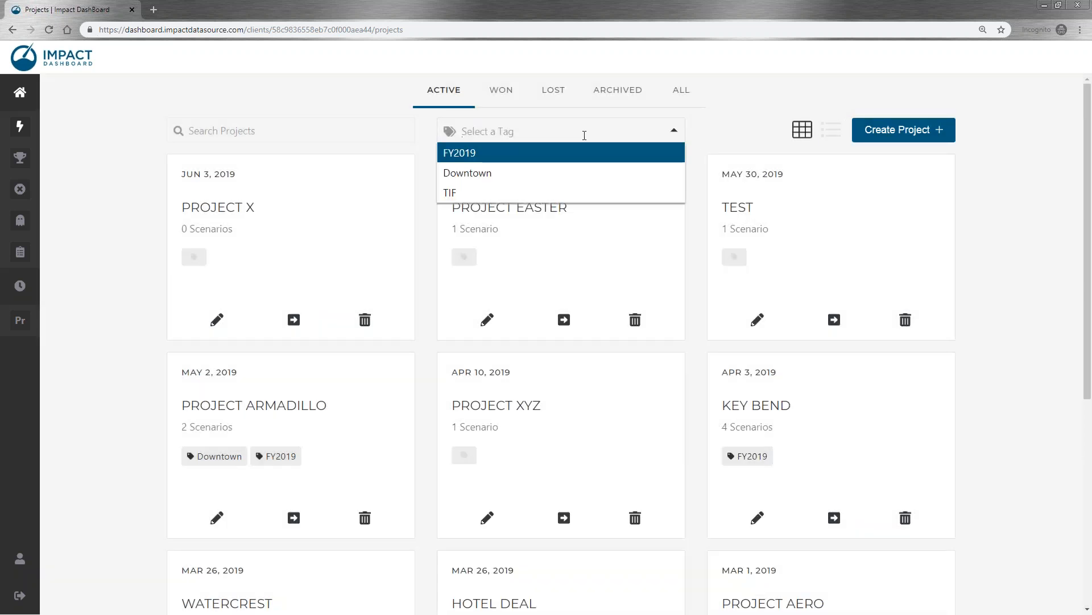
type("fy2")
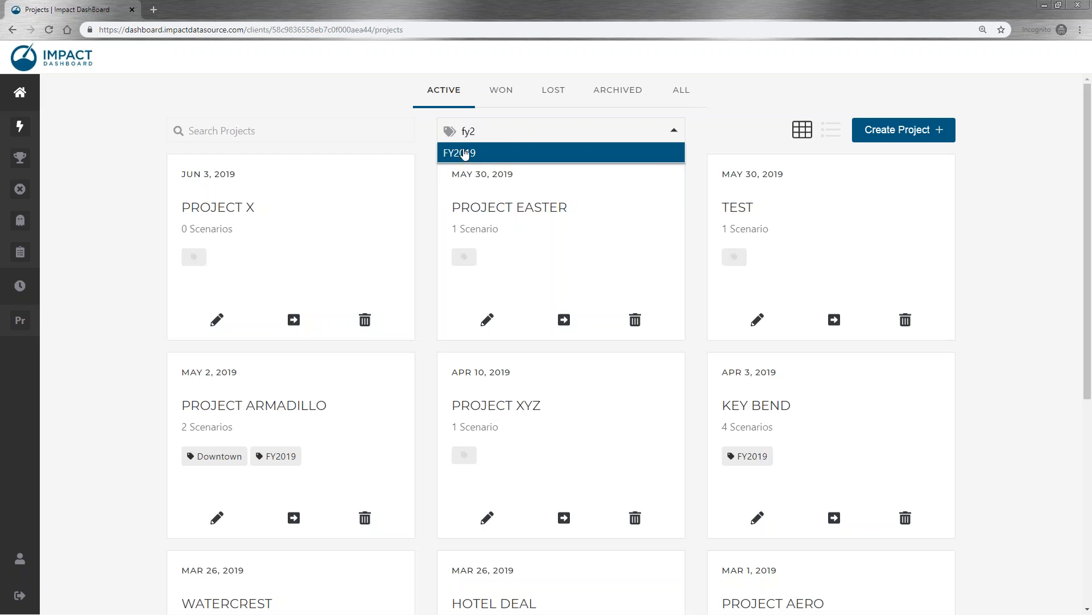
left_click(462, 152)
left_click(539, 133)
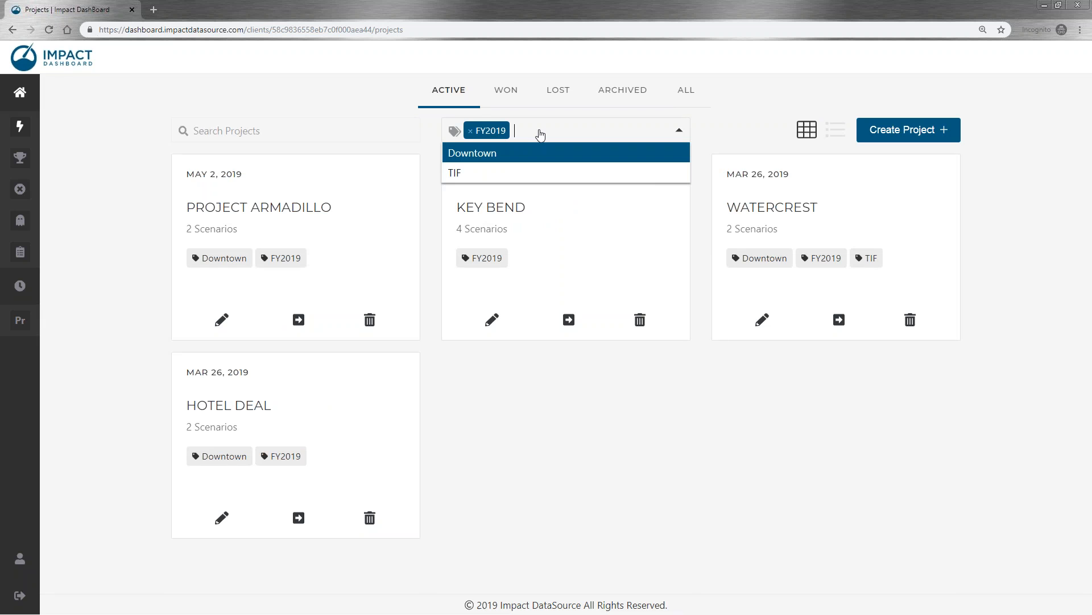
left_click(496, 155)
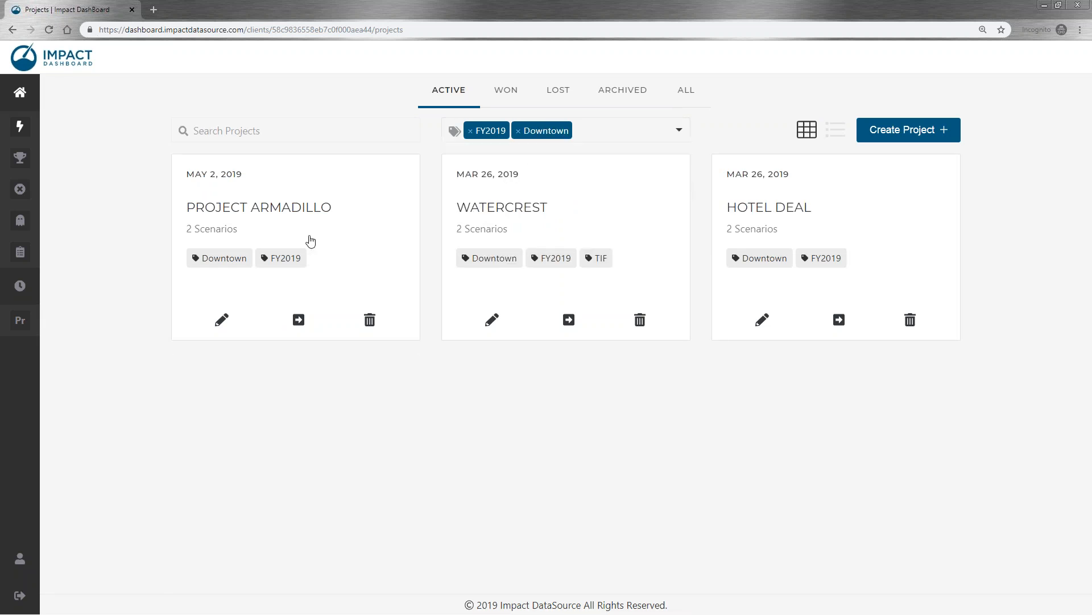
left_click(470, 131)
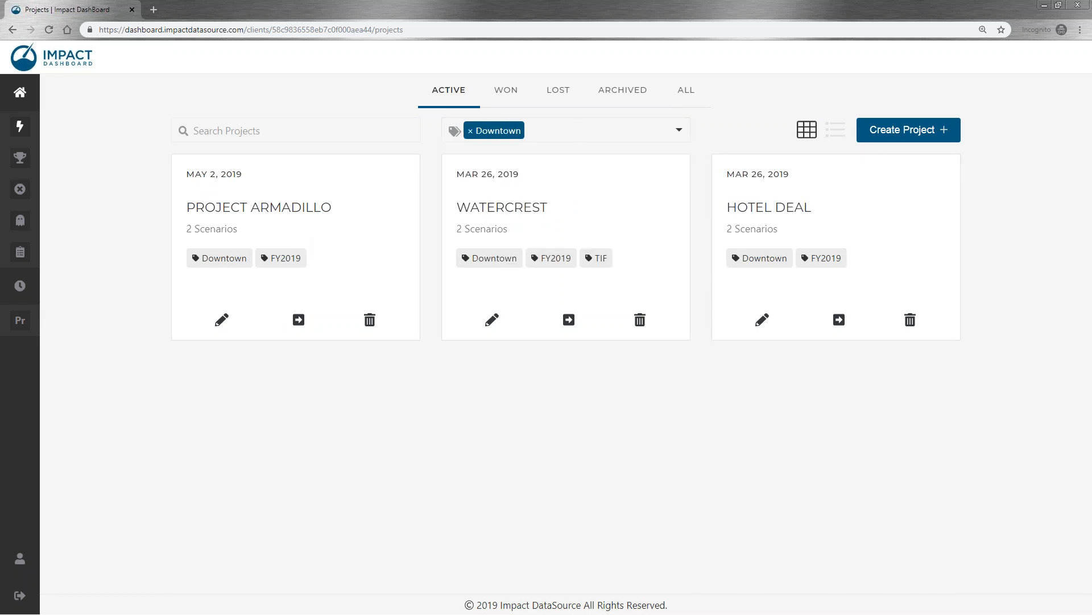
left_click(470, 131)
Search the active projects for "wat", clear the search, and view the projects as a list before returning to the card grid
left_click(276, 136)
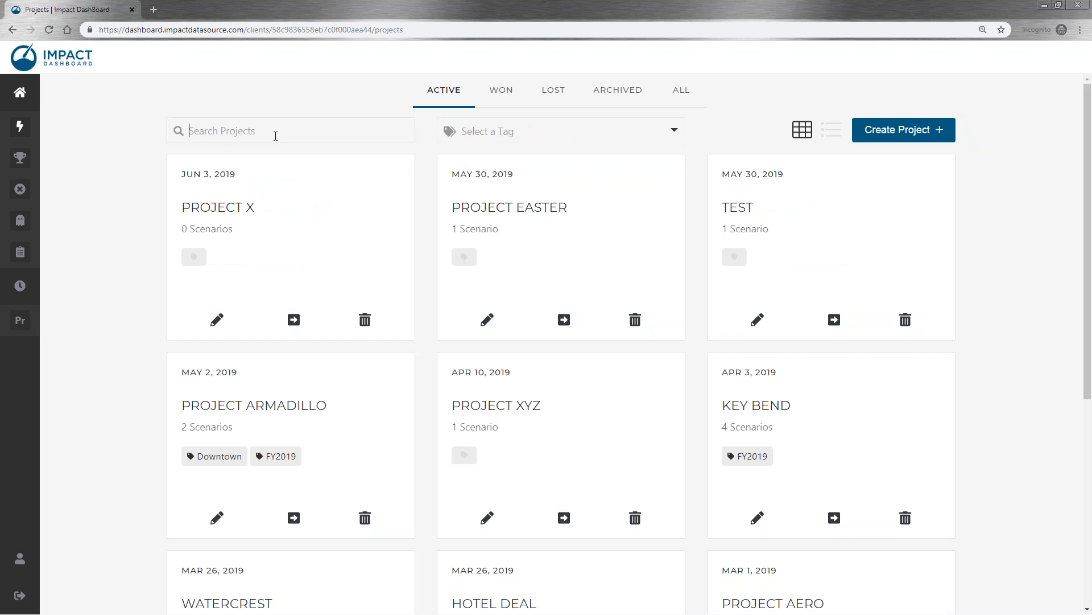
type("wat")
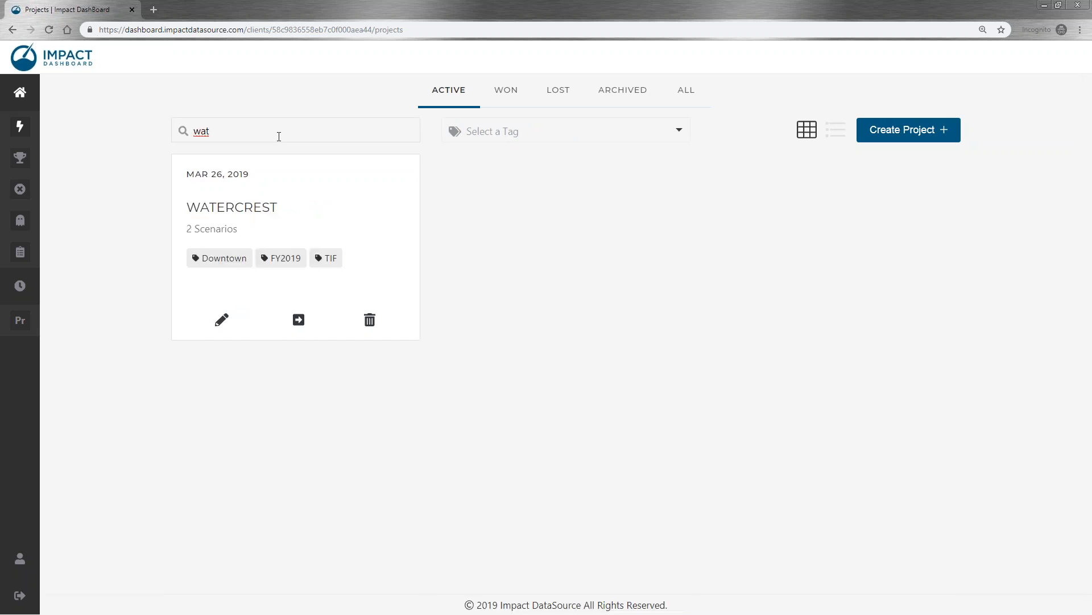
key("ctrl+a")
key("BackSpace")
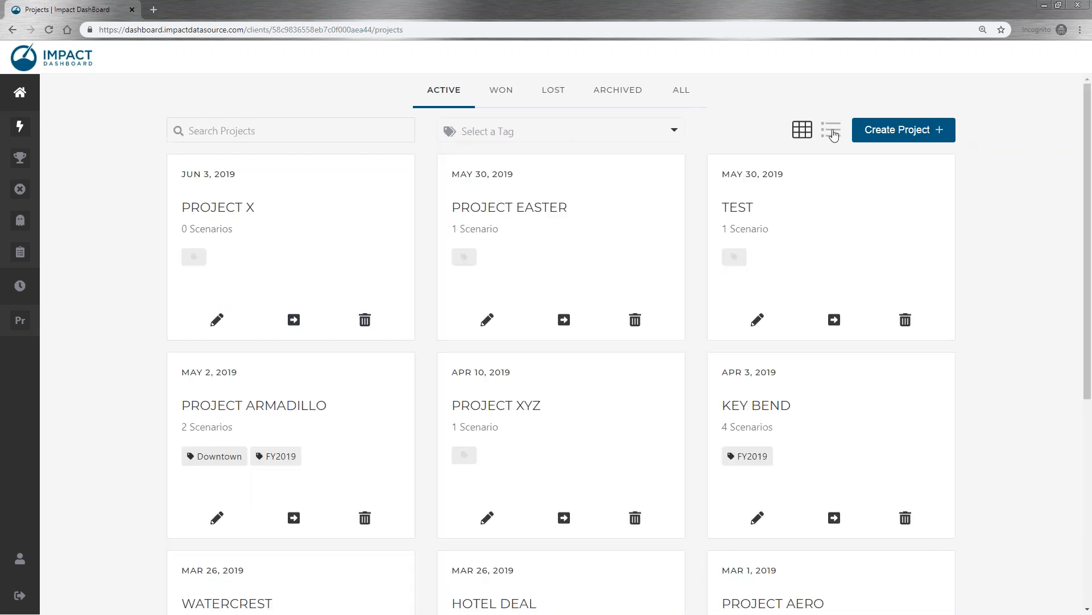
left_click(832, 133)
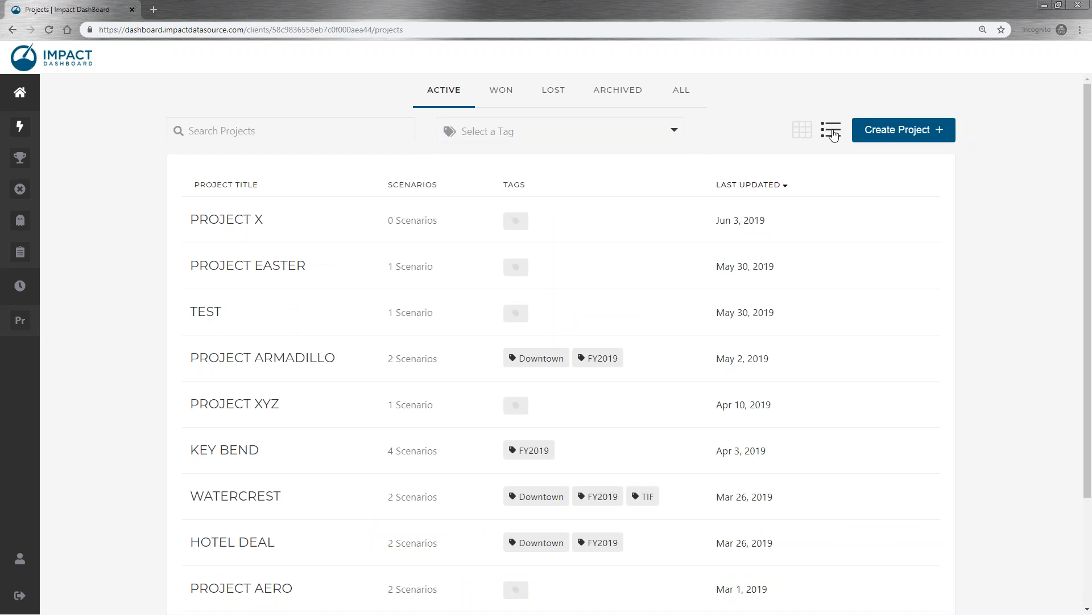
left_click(803, 131)
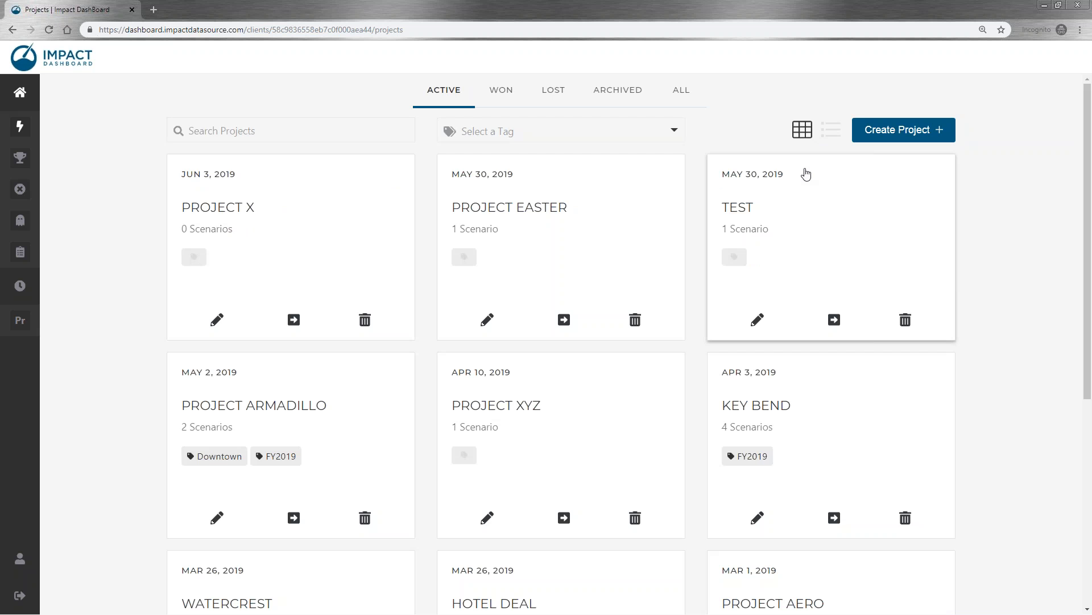
Open Project Zipp from the won projects and enter its "Original Data - 10 Yr Abatement & $4k per job" scenario
left_click(500, 90)
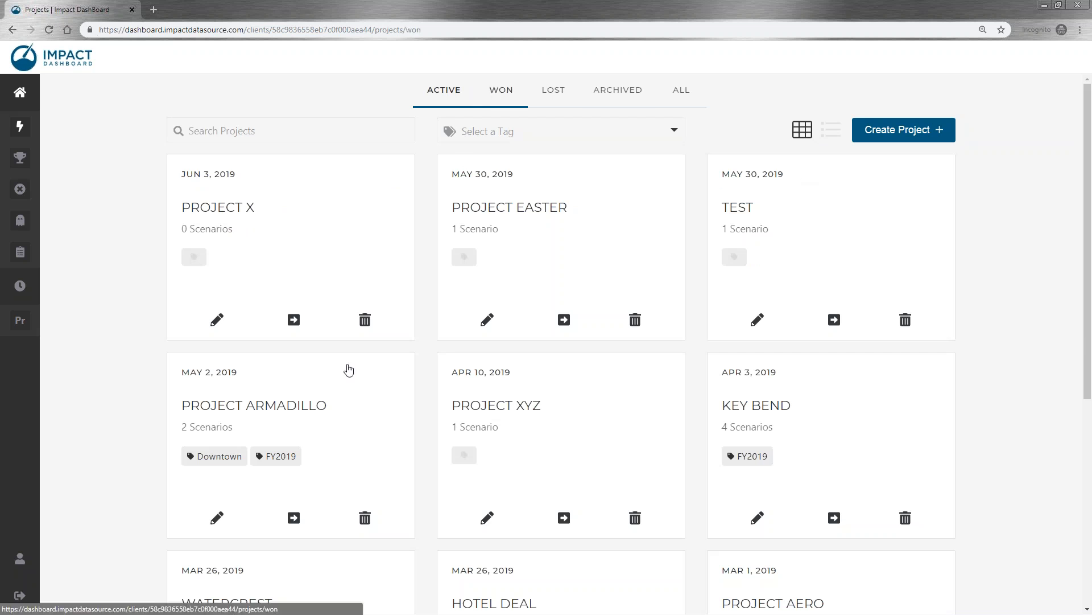
left_click(252, 203)
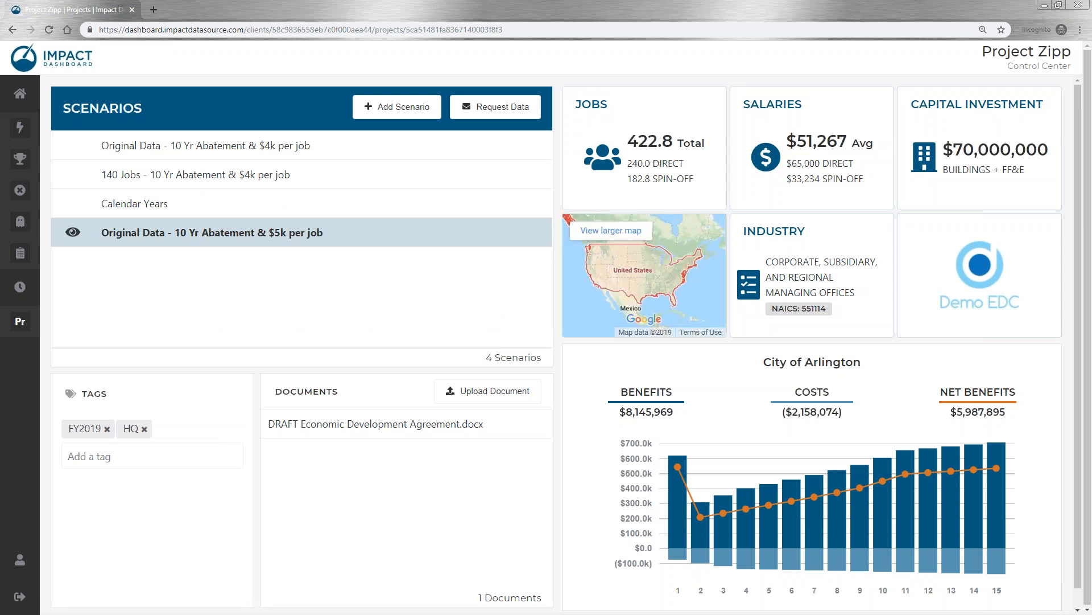
left_click(216, 150)
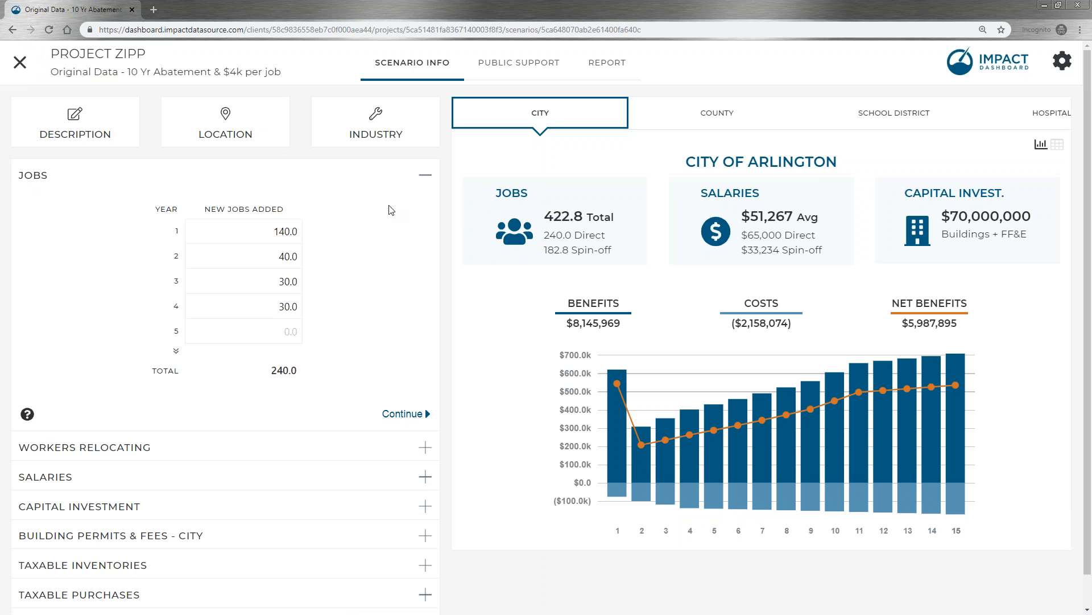
Open the scenario's Community Report and examine its chart and the benefits, costs and non-tax incentives of each included district
left_click(617, 83)
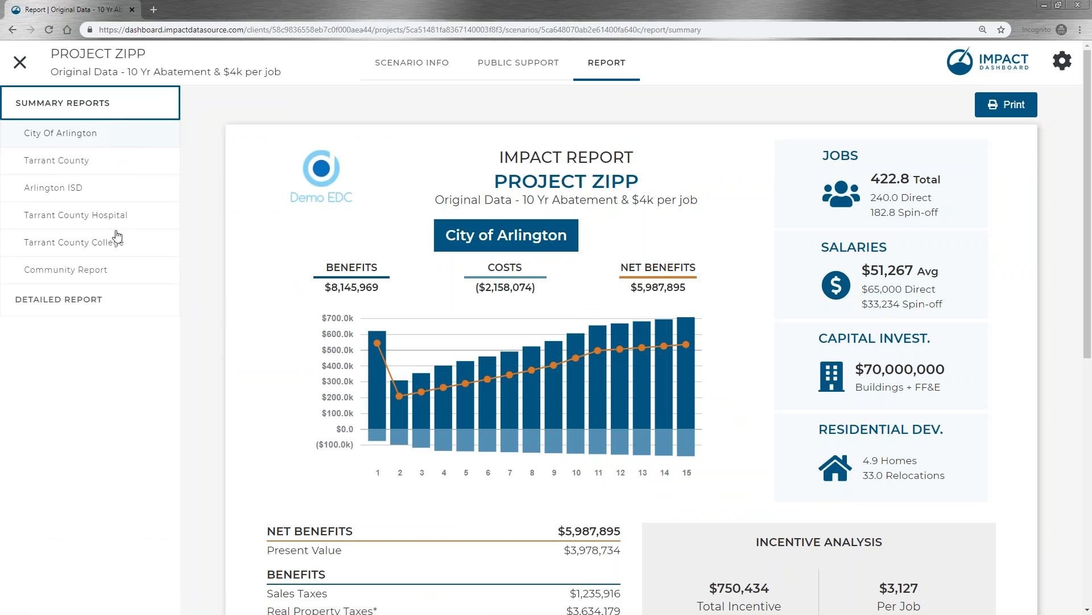
left_click(113, 277)
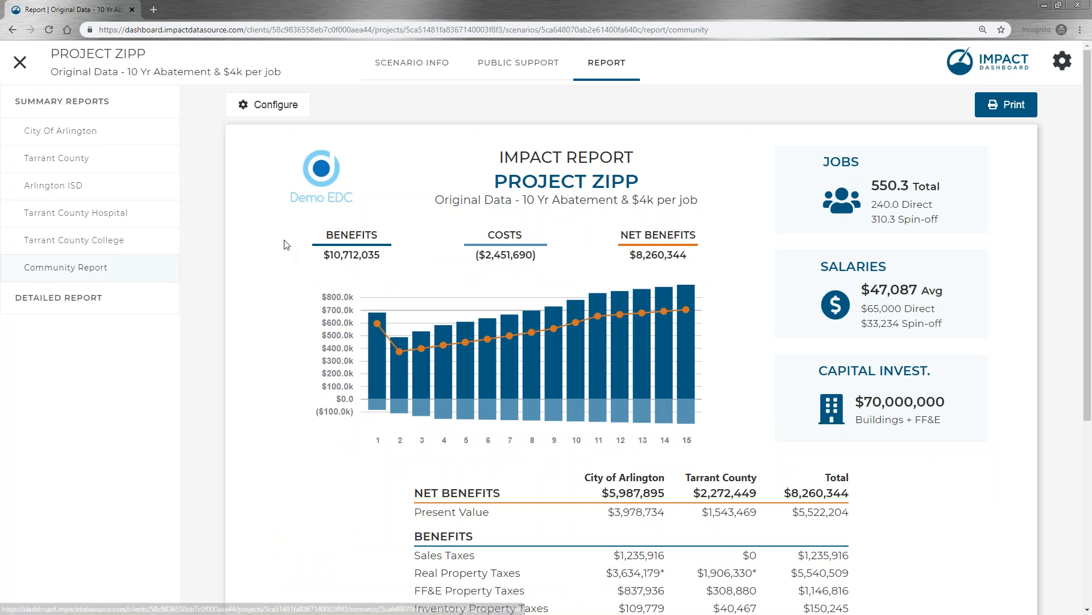
mouse_move(274, 104)
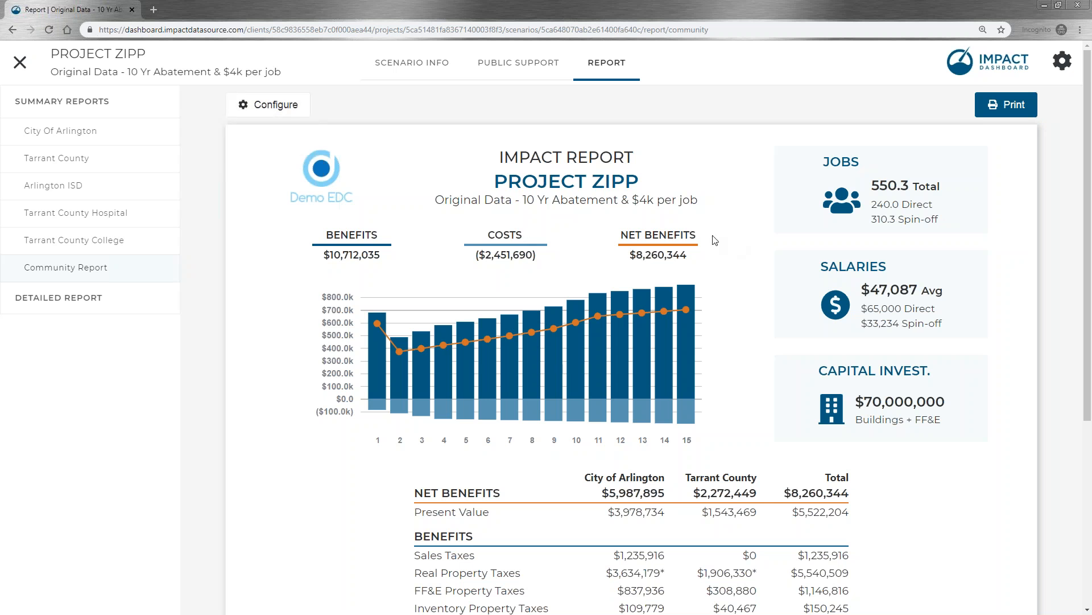
scroll(700, 239, "down", 1)
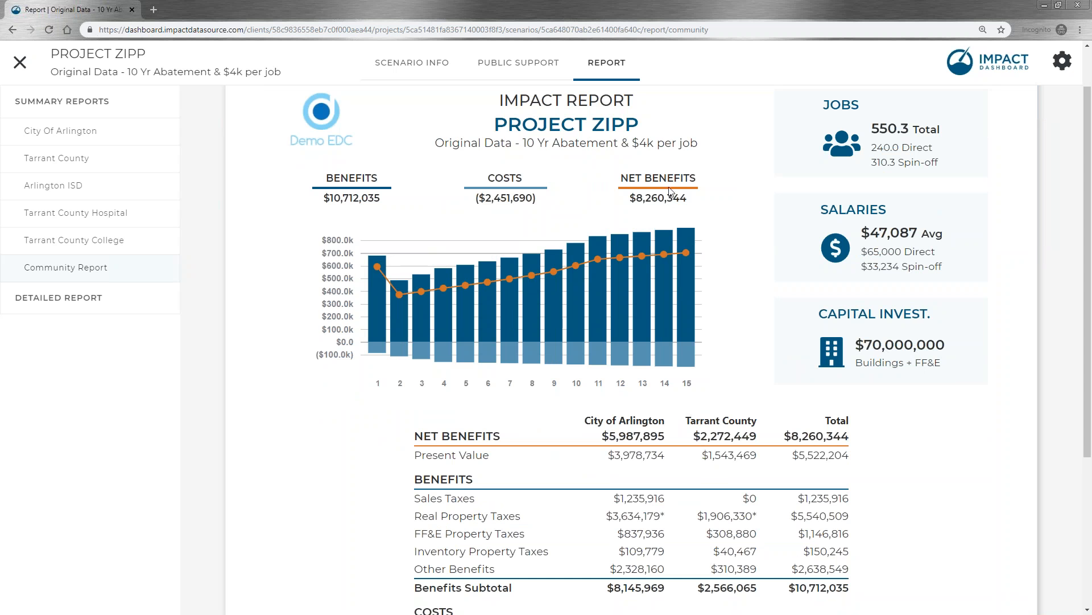
mouse_move(430, 302)
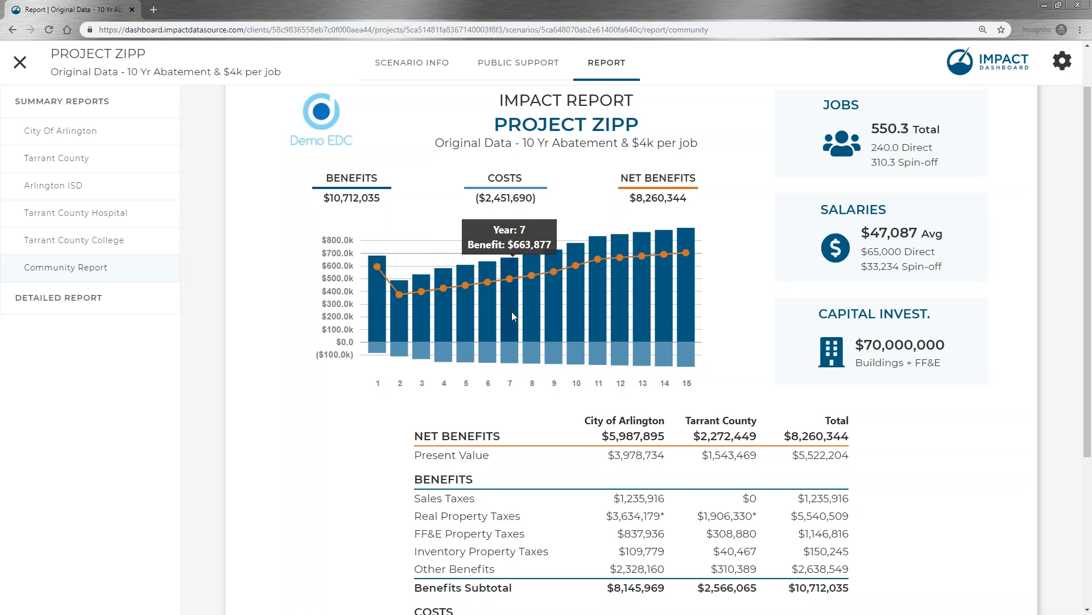
scroll(515, 312, "down", 2)
scroll(523, 312, "down", 1)
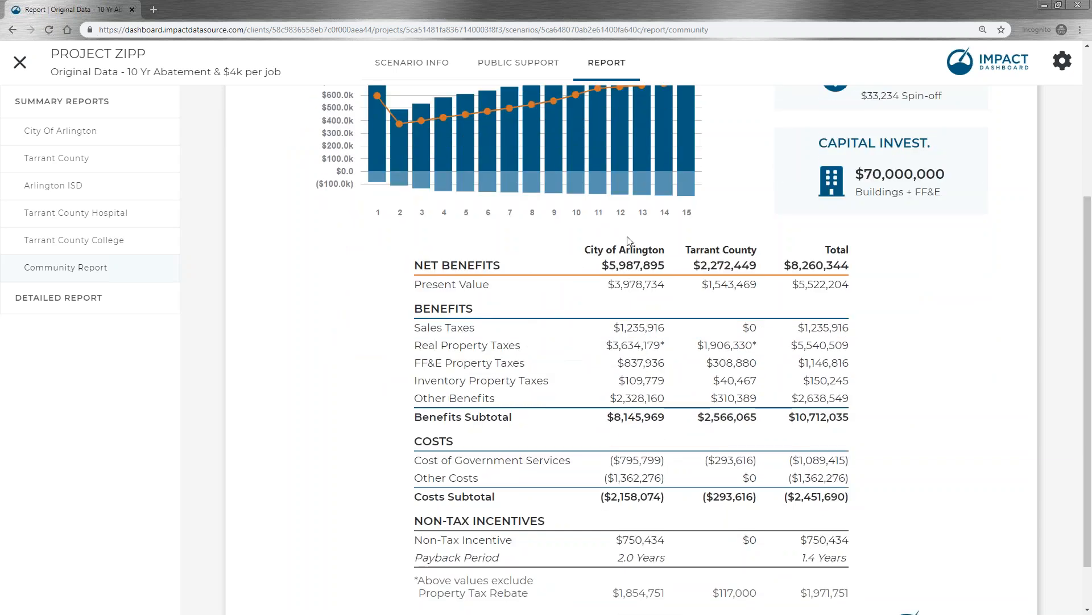
scroll(636, 391, "down", 1)
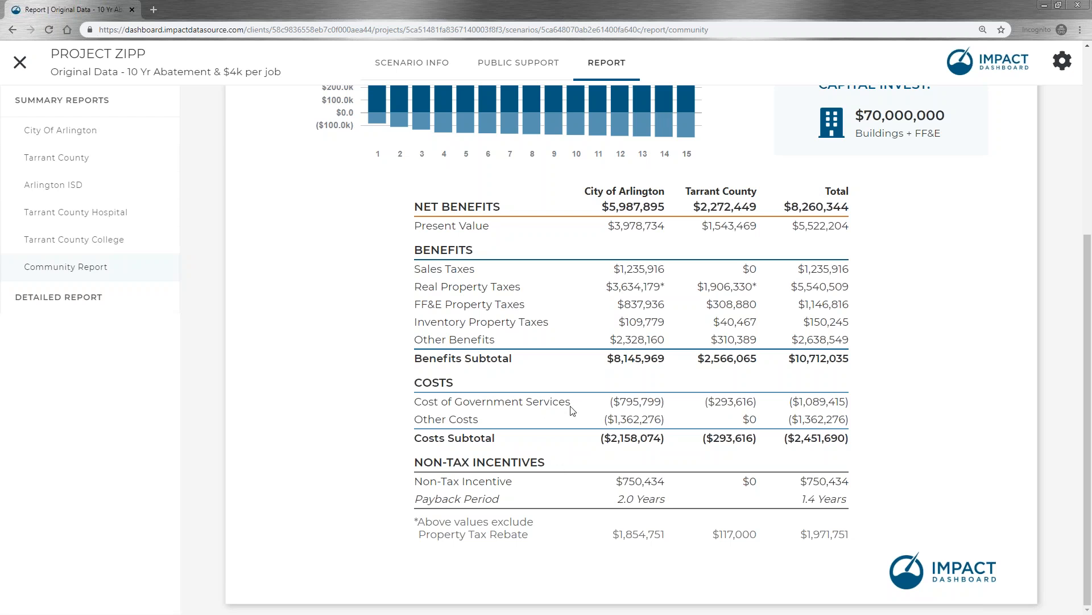
scroll(479, 306, "up", 4)
scroll(563, 239, "up", 1)
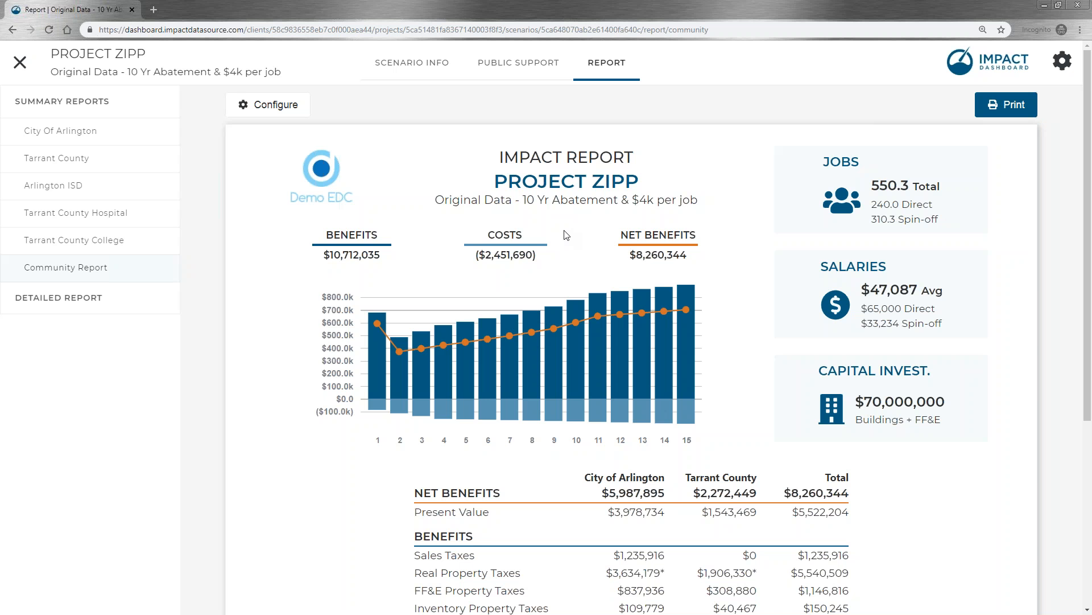
Add Arlington ISD to the districts included in the Community Report and review the expanded report
left_click(268, 105)
left_click(467, 154)
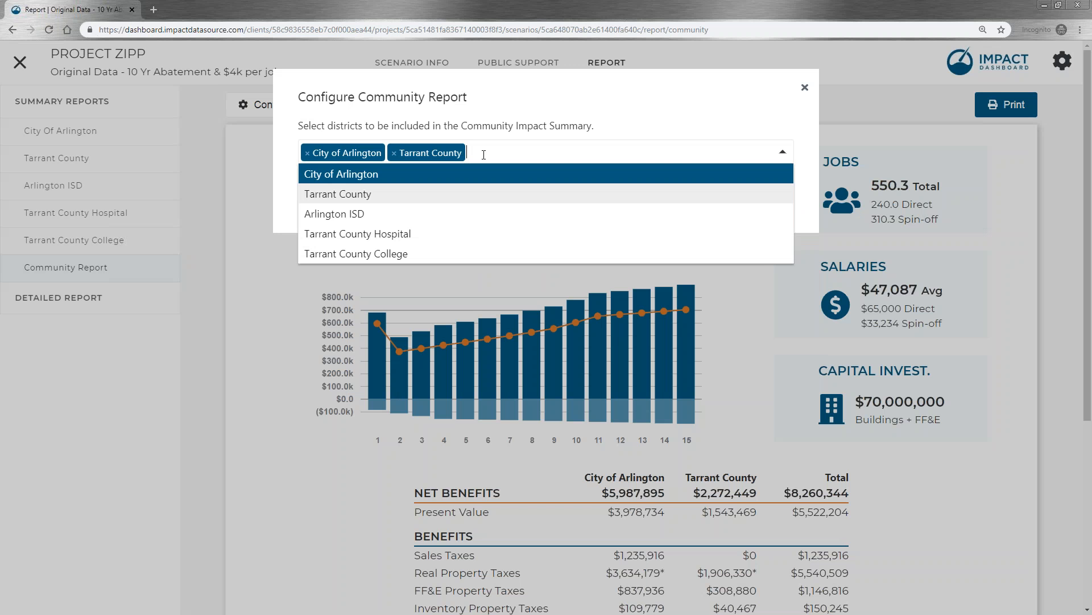
left_click(498, 213)
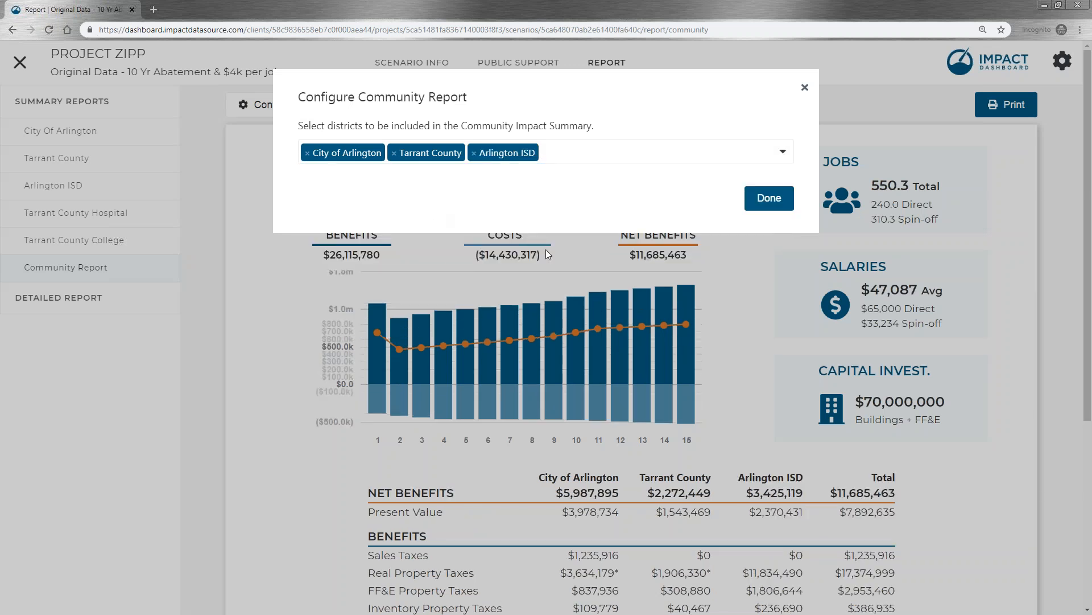
left_click(767, 206)
scroll(786, 495, "down", 5)
scroll(789, 455, "up", 5)
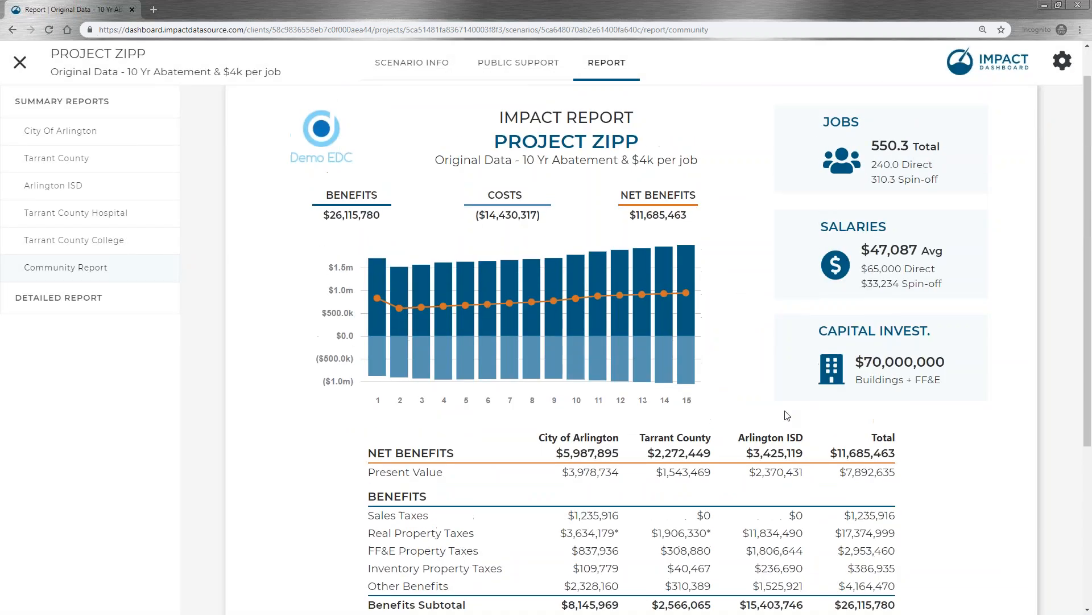
scroll(787, 415, "up", 1)
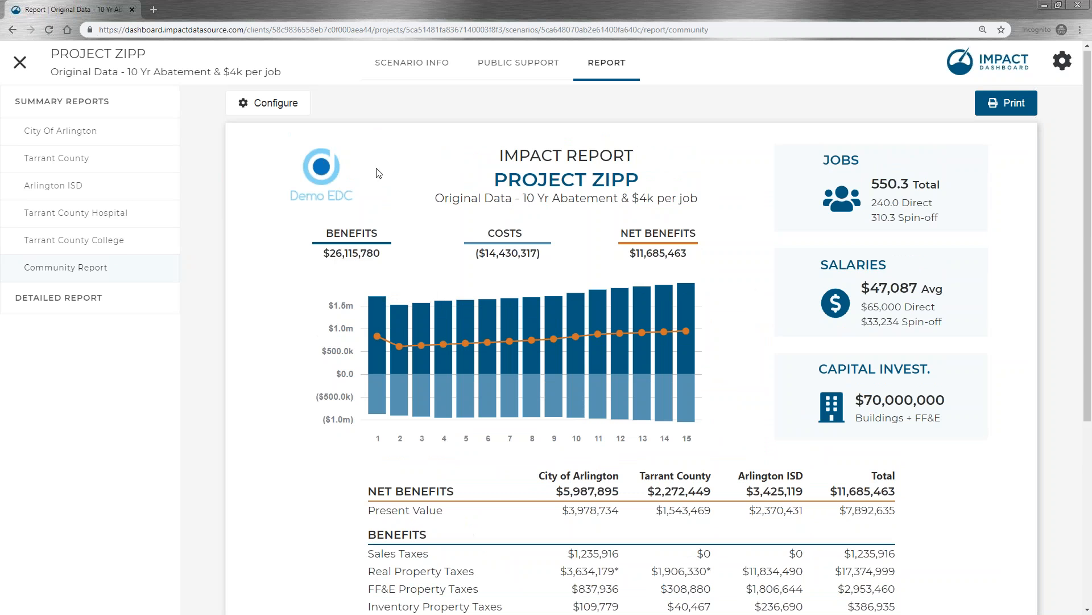
Remove Arlington ISD from the Community Report, keeping only City of Arlington and Tarrant County
left_click(237, 111)
left_click(616, 157)
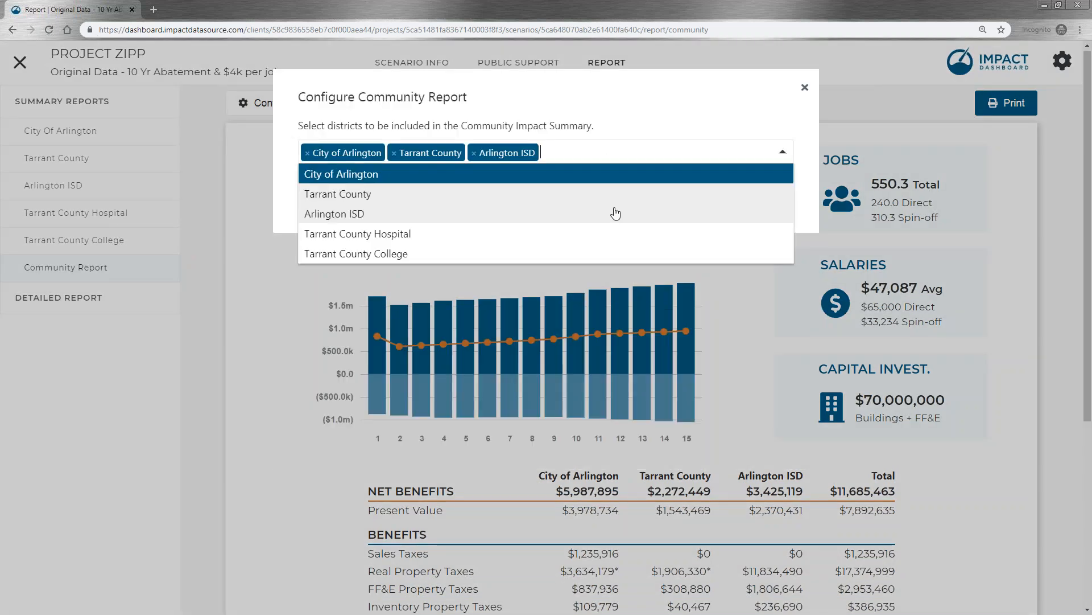
left_click(614, 135)
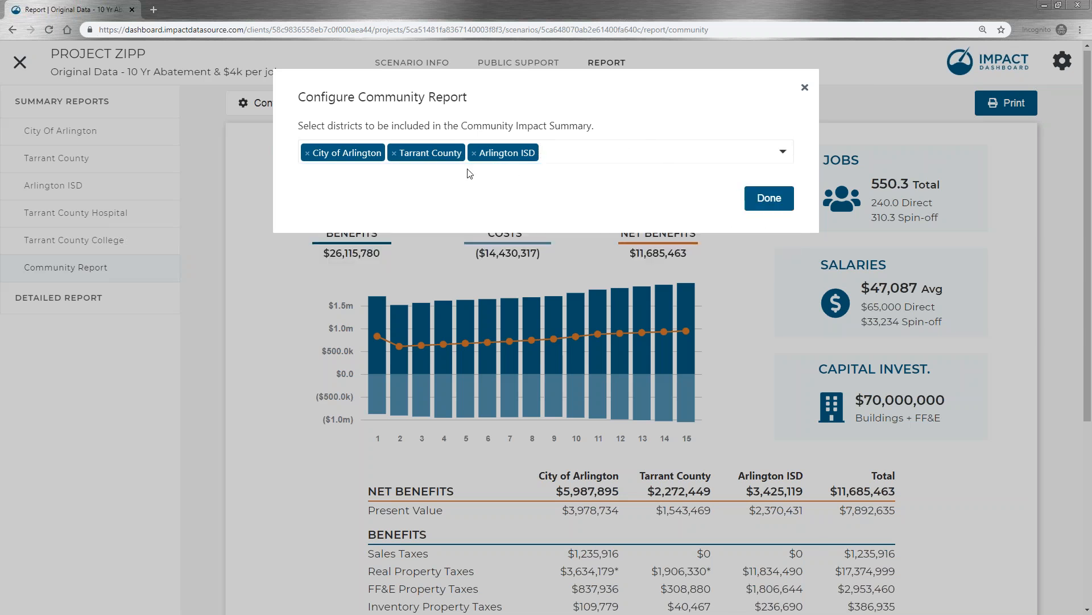
left_click(474, 153)
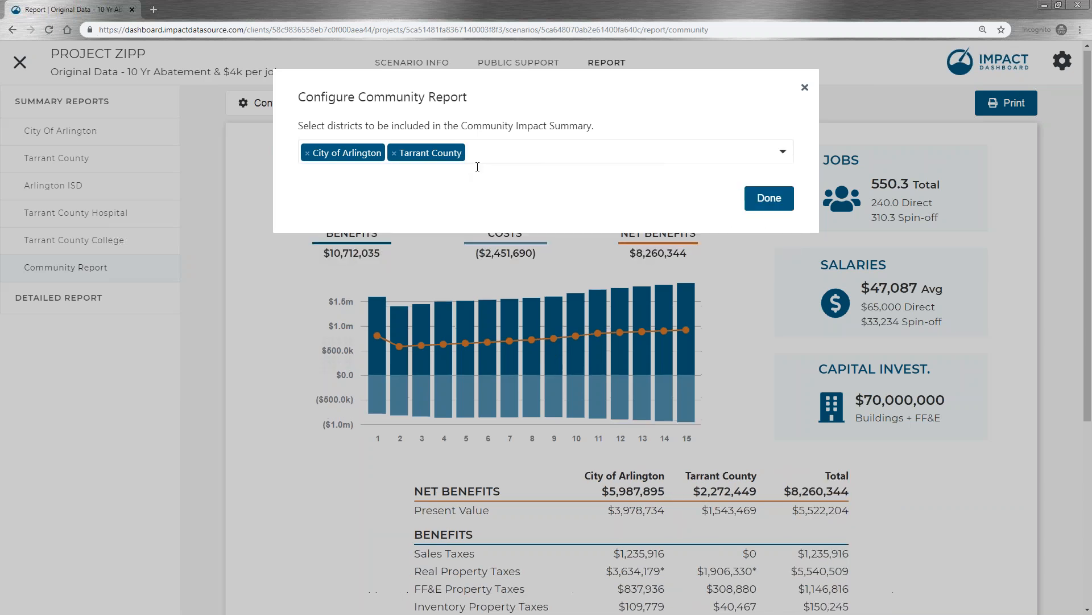
left_click(760, 206)
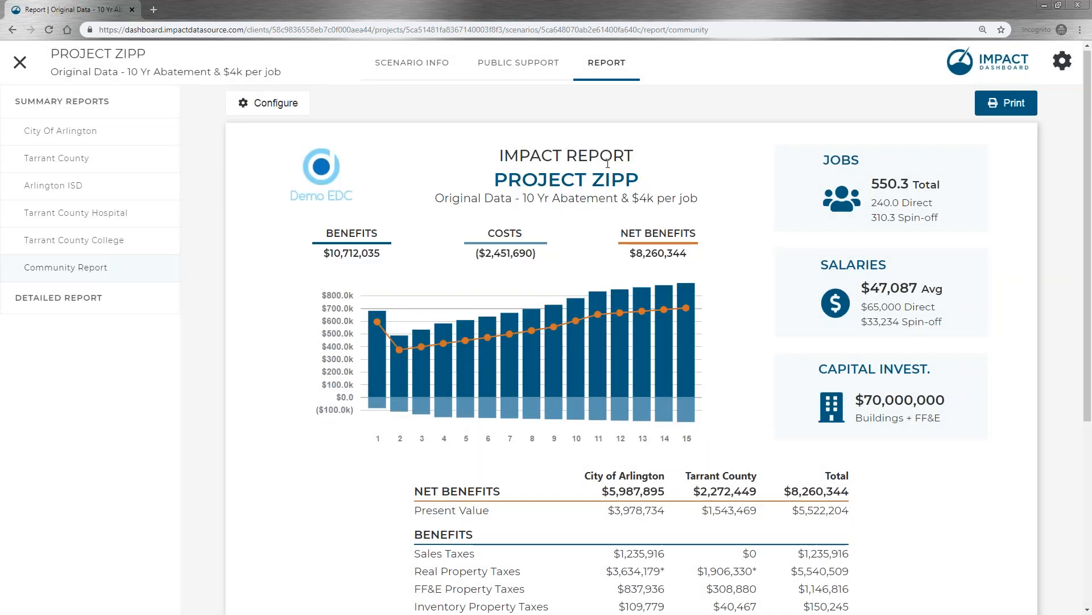
Review the city's and county's property tax incentives in the scenario's public support, and open the community non-tax incentives
left_click(489, 64)
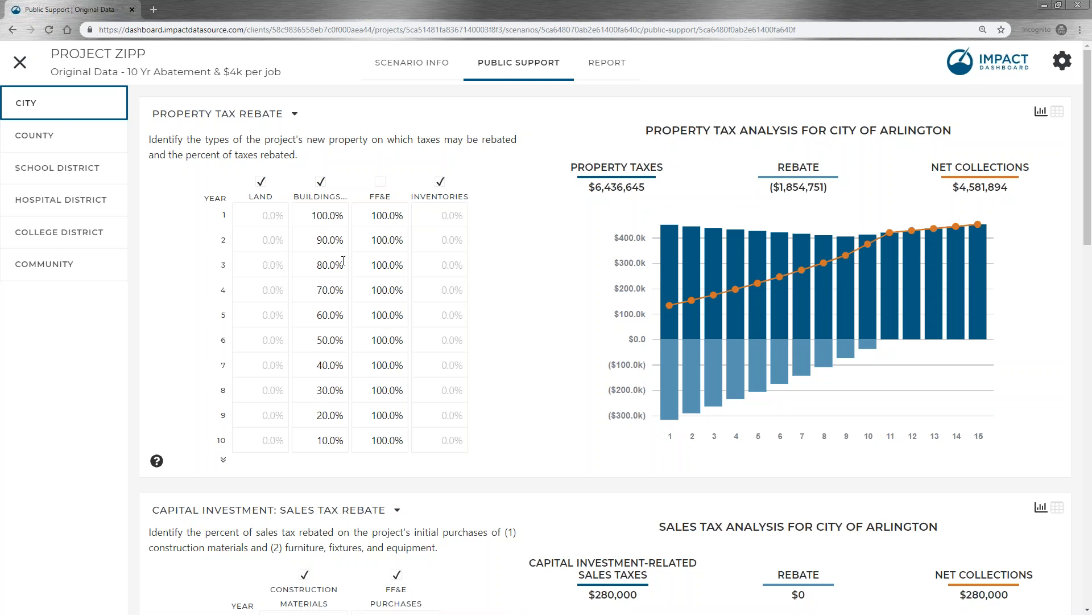
left_click(52, 141)
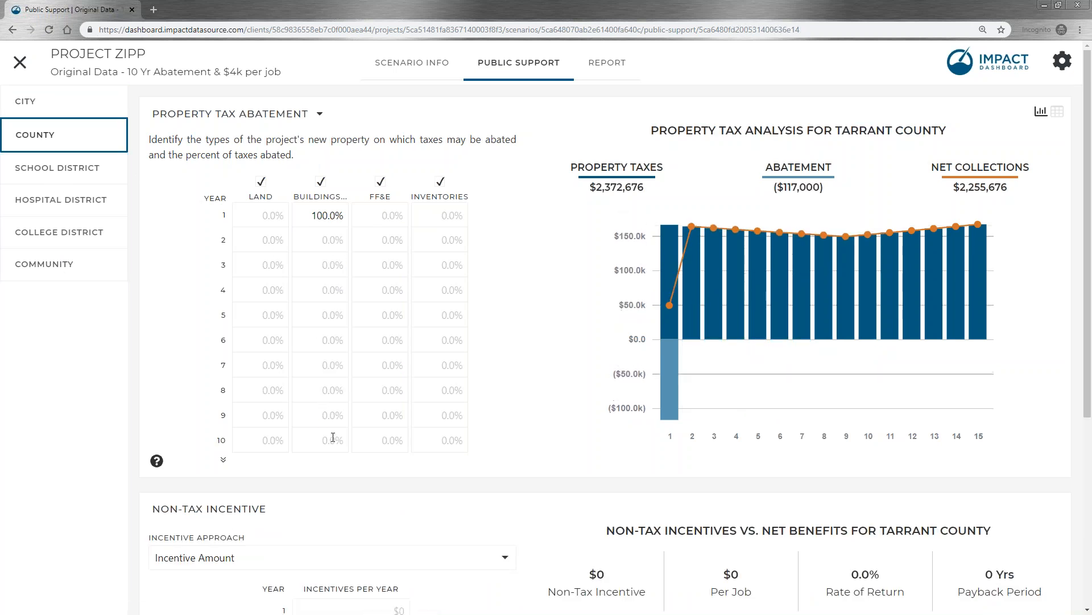
left_click(68, 272)
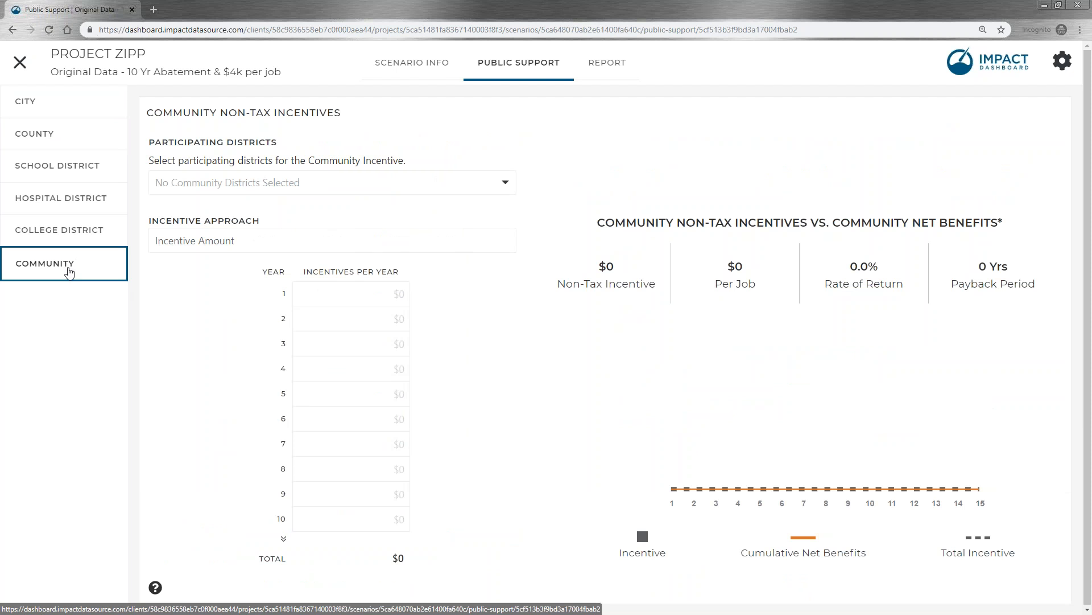
Add City of Arlington and Tarrant County as participating districts for the community non-tax incentive
left_click(317, 189)
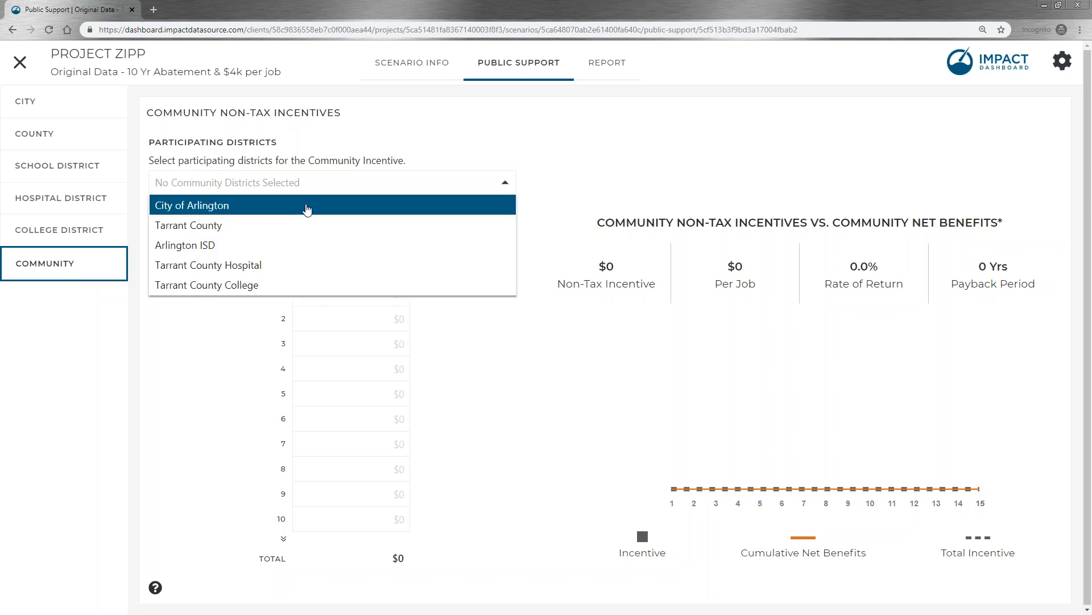
left_click(265, 212)
left_click(654, 205)
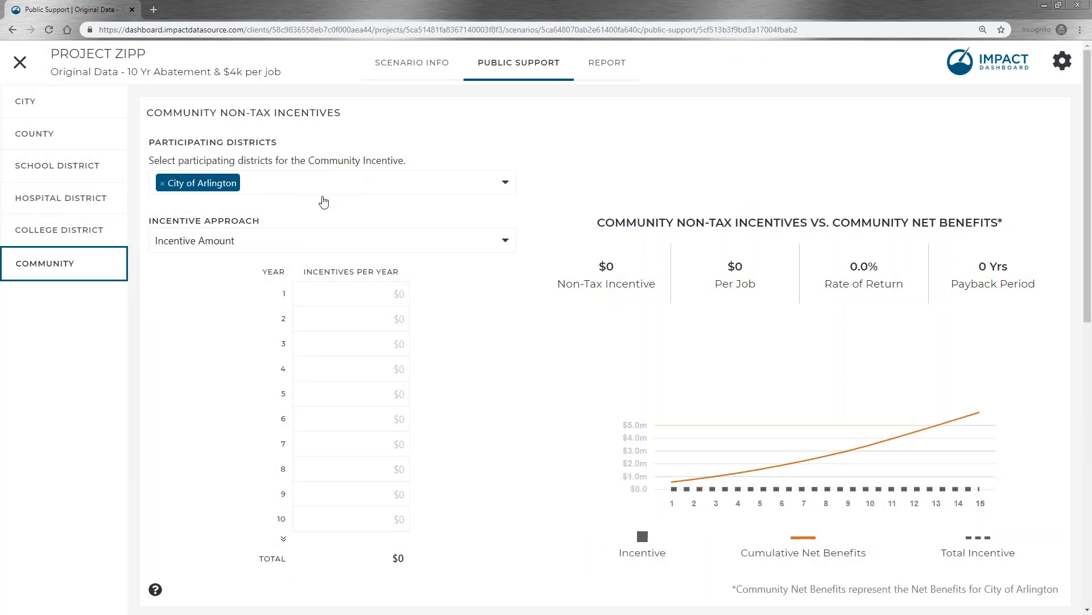
left_click(319, 191)
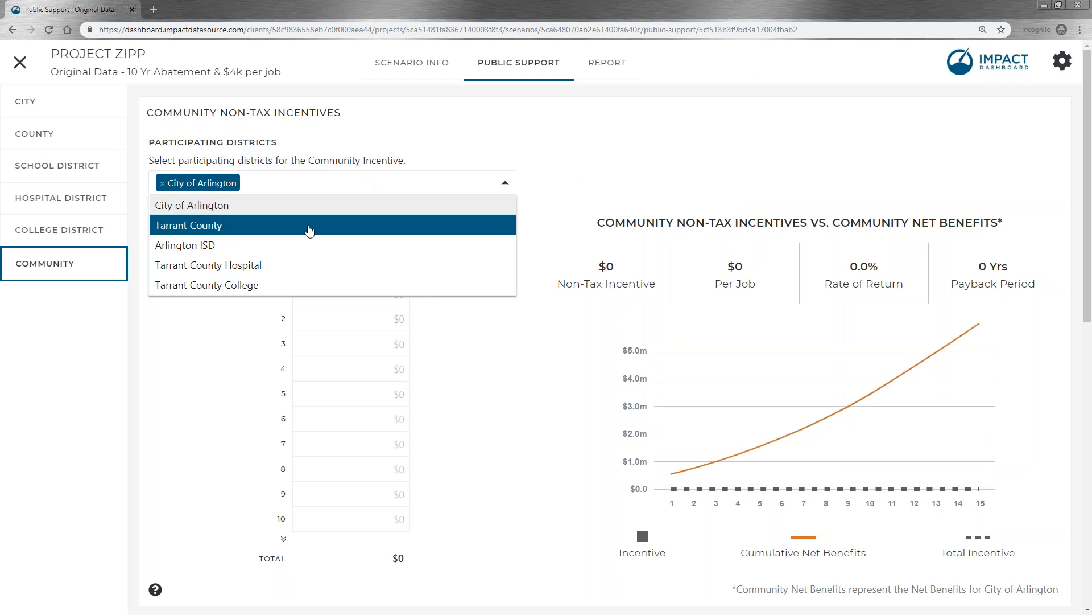
left_click(309, 229)
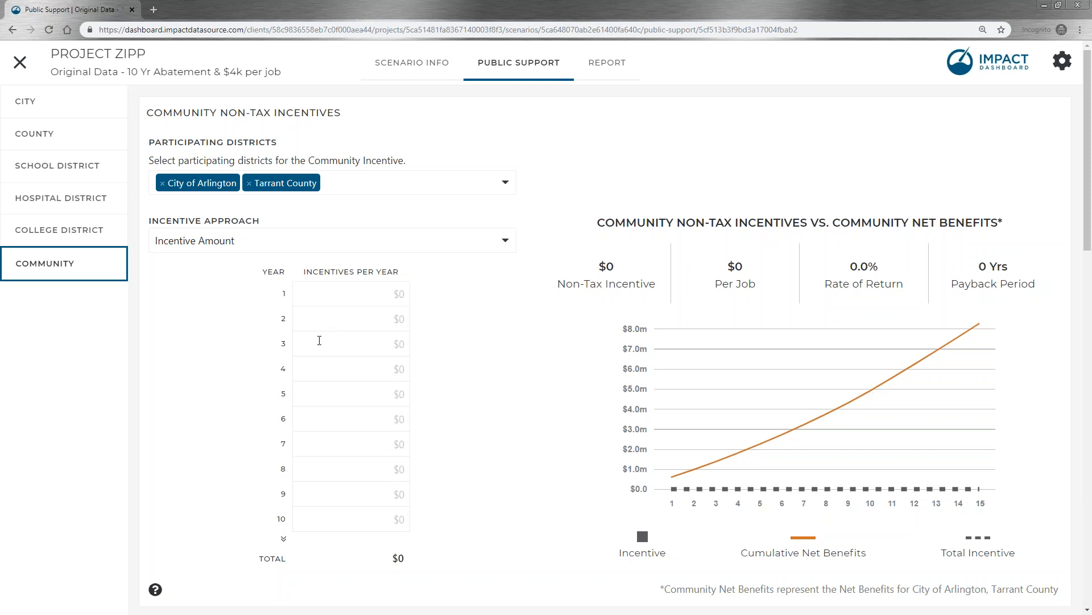
Set the community non-tax incentive for year 1 to $2,000,000
left_click(353, 297)
type("2000000")
left_click(465, 336)
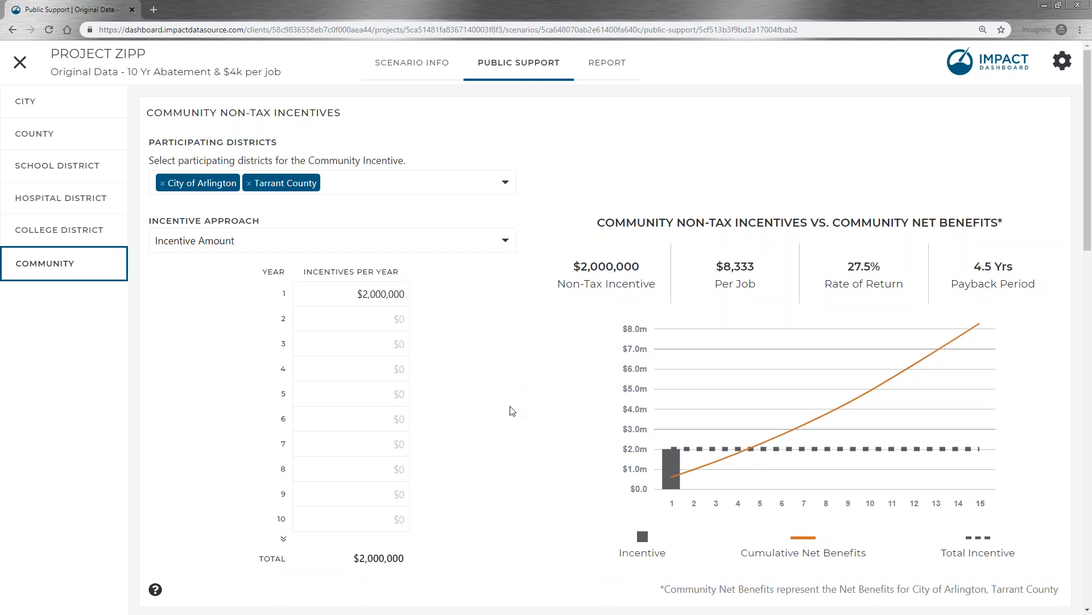
Try the Equal Share allocation of the community incentive and review each participating district's non-tax incentive and payback
scroll(516, 409, "down", 6)
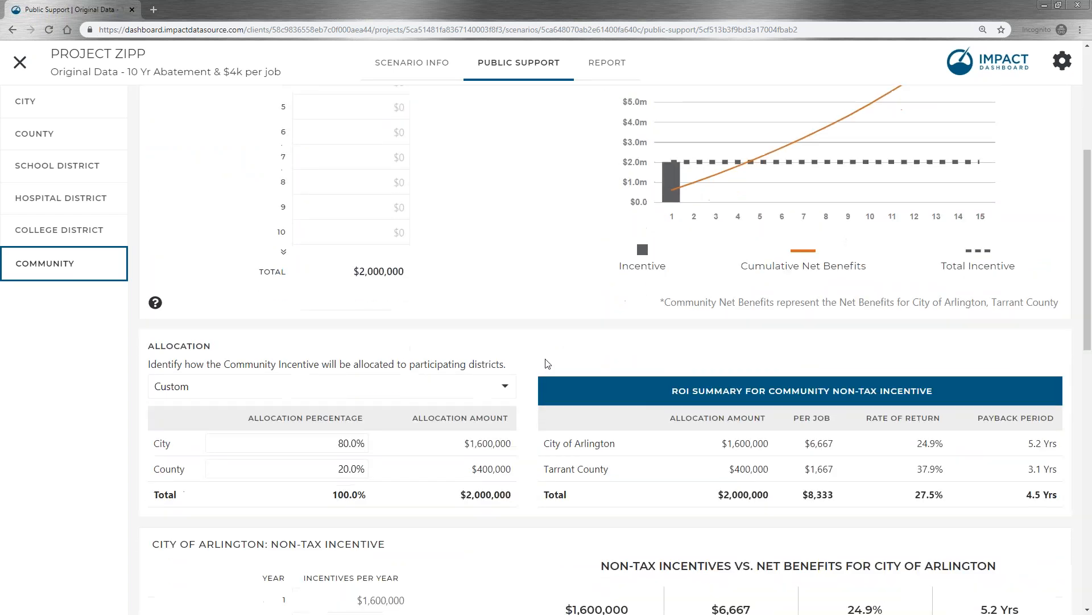
left_click(509, 335)
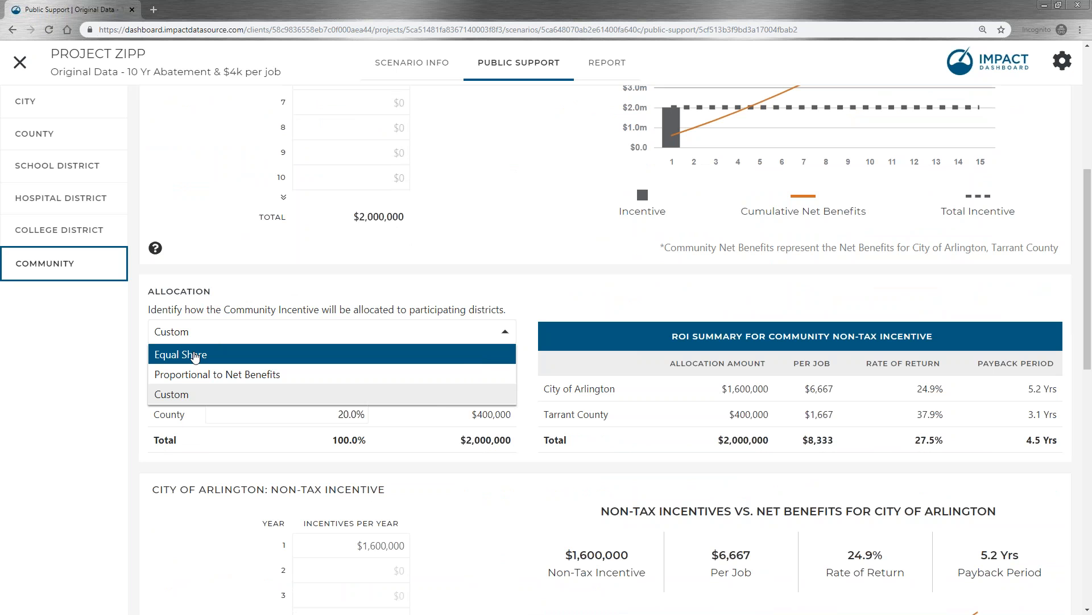
left_click(195, 356)
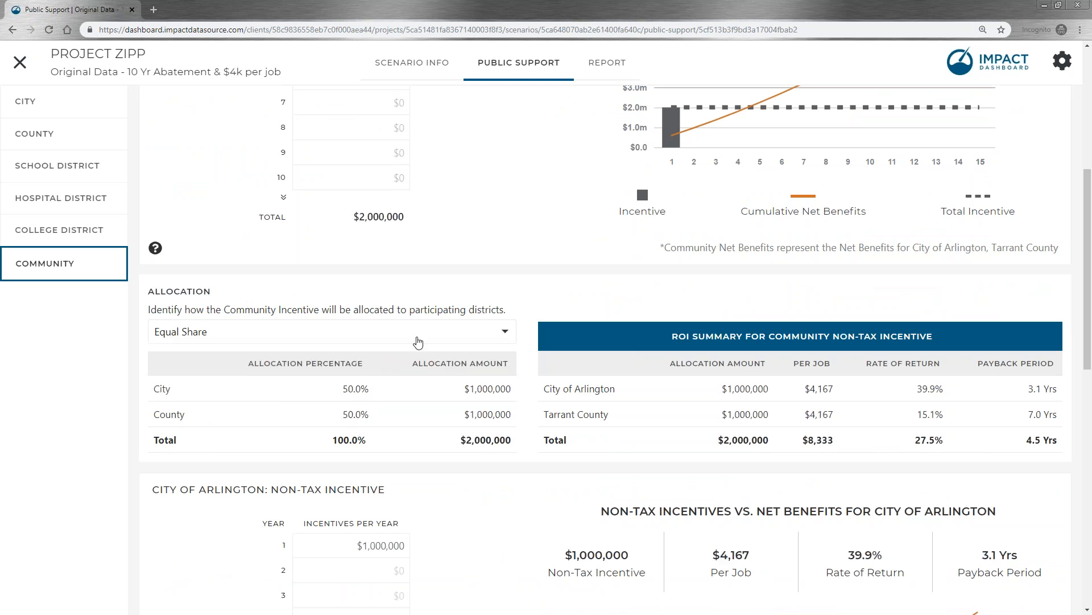
left_click(382, 332)
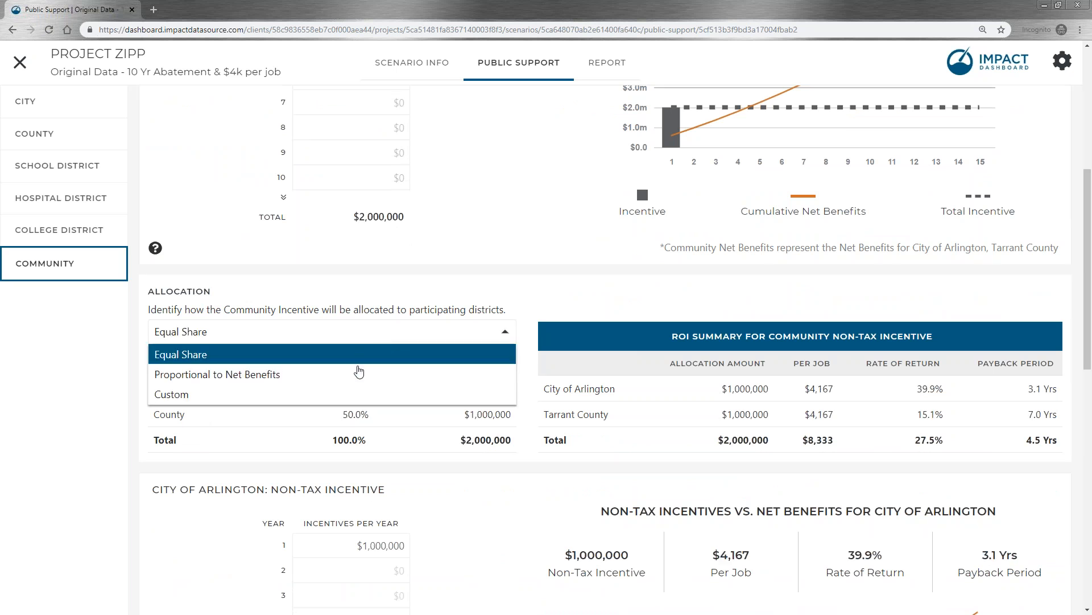
left_click(324, 331)
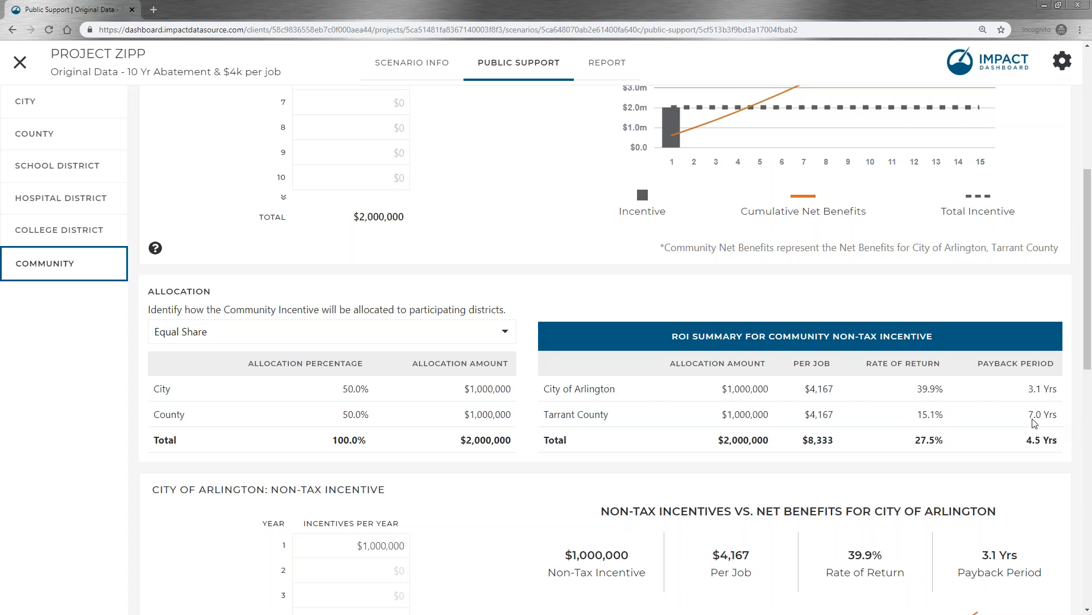
scroll(888, 499, "down", 2)
scroll(886, 499, "down", 4)
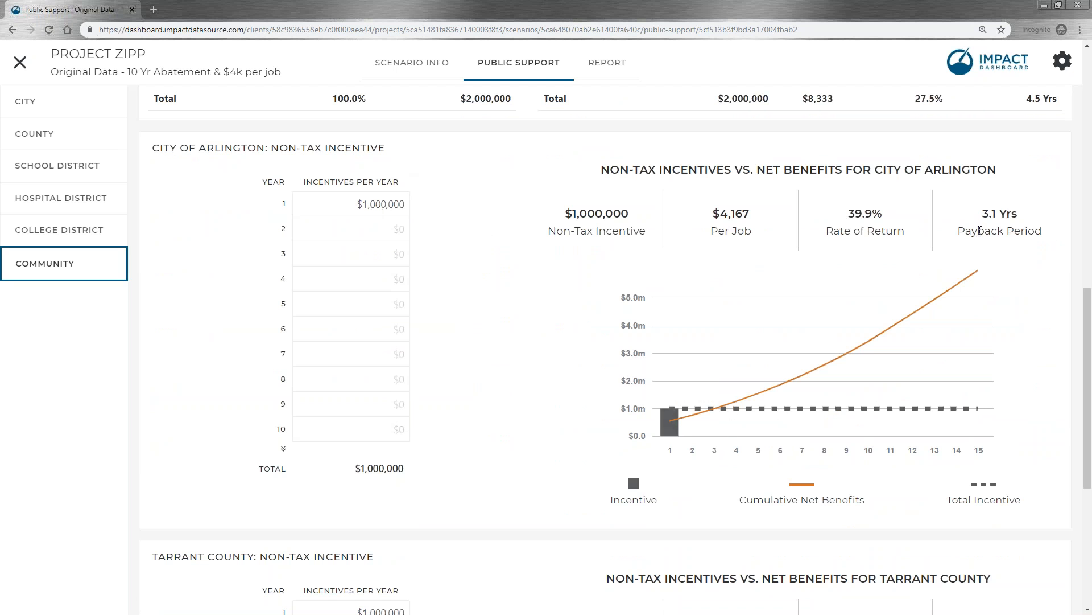
scroll(1034, 261, "down", 5)
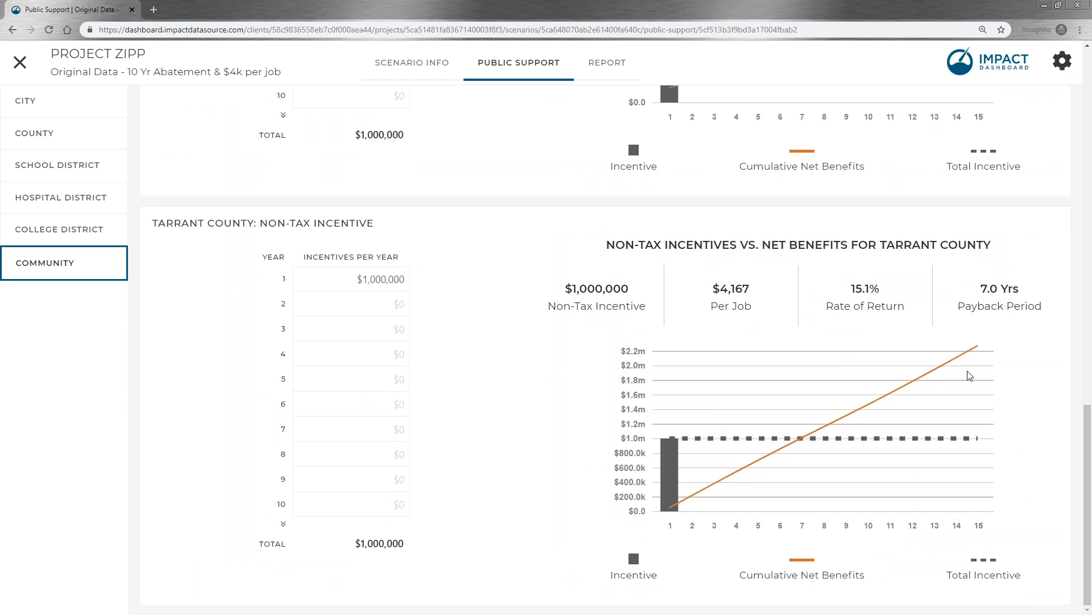
Allocate the community incentive Proportional to Net Benefits and compare the districts' allocation amounts and rates of return in the ROI summary
scroll(971, 308, "up", 10)
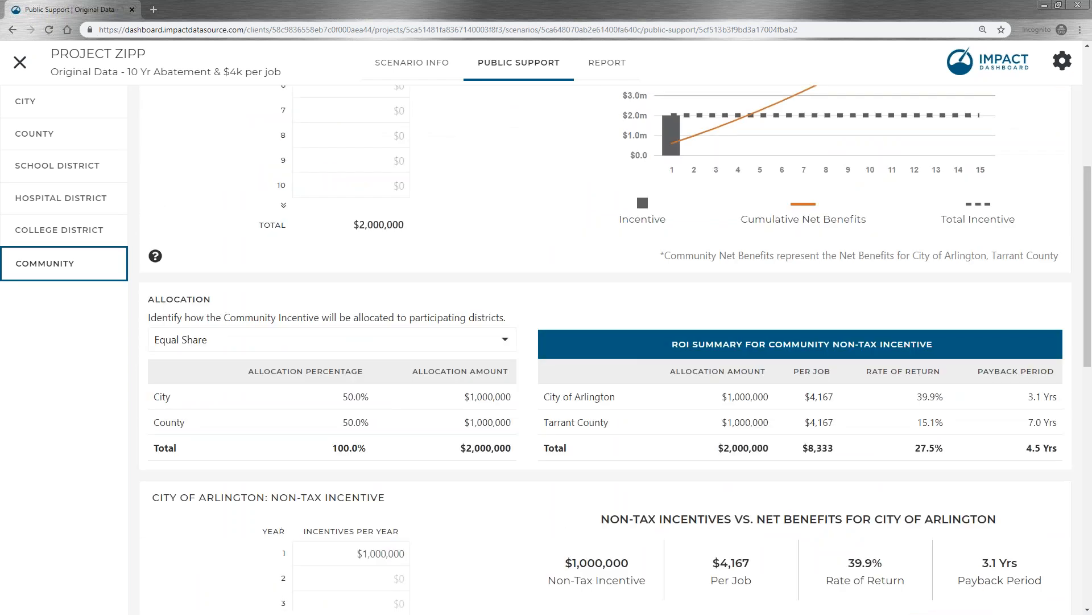
left_click(508, 341)
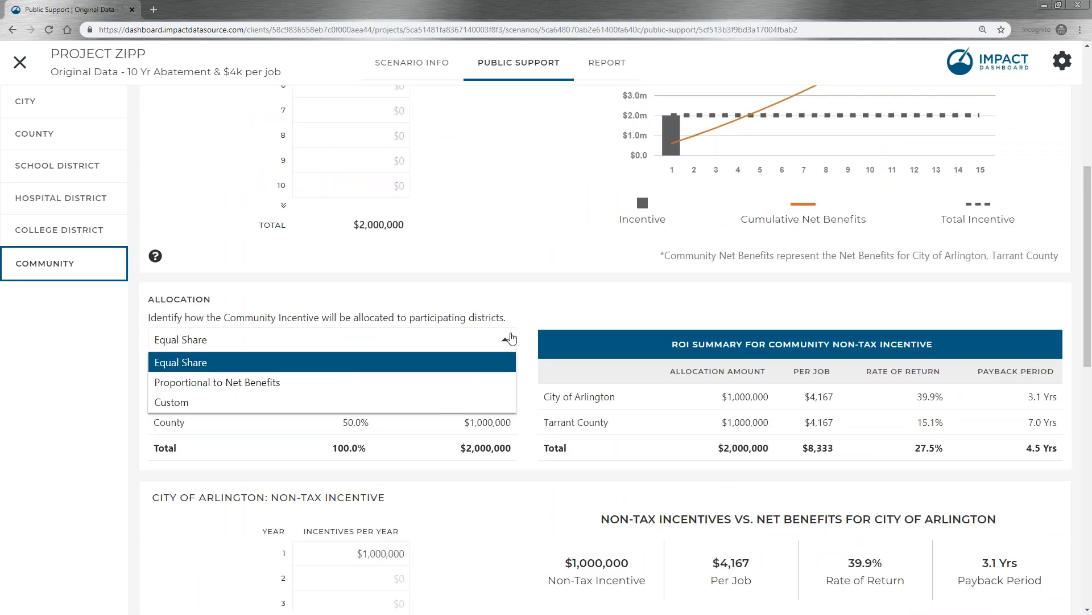
left_click(480, 382)
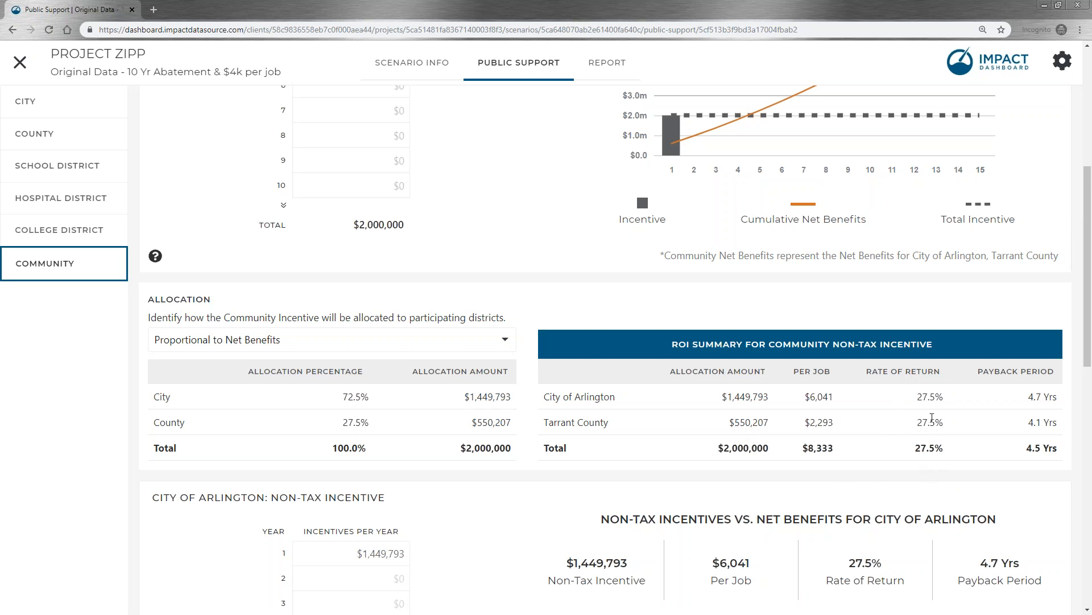
left_click_drag(913, 449, 944, 448)
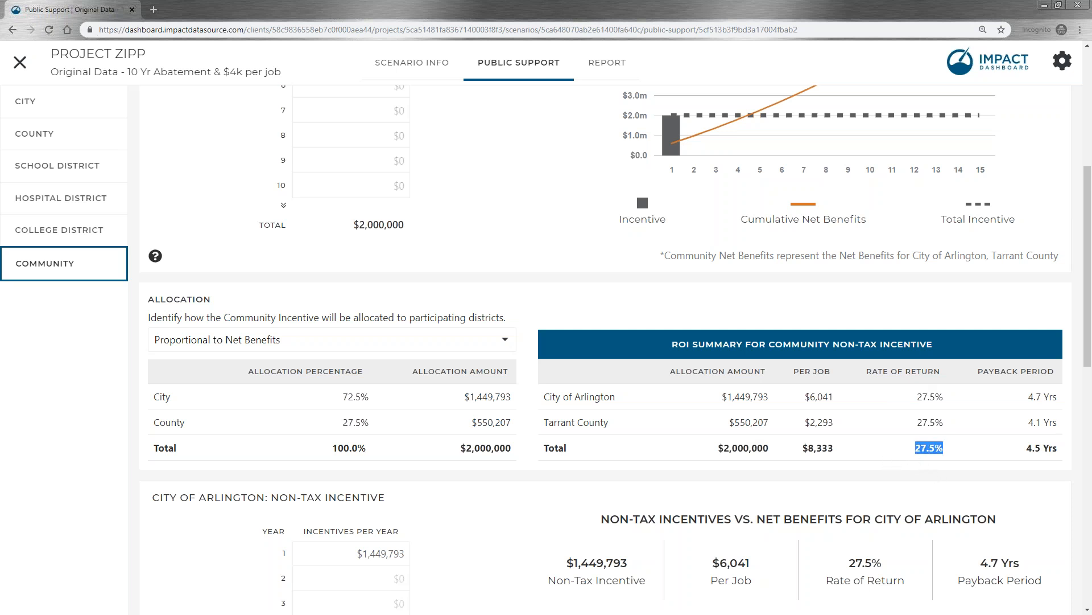
left_click(934, 479)
double_click(933, 434)
left_click(746, 394)
scroll(575, 393, "down", 5)
scroll(571, 391, "up", 5)
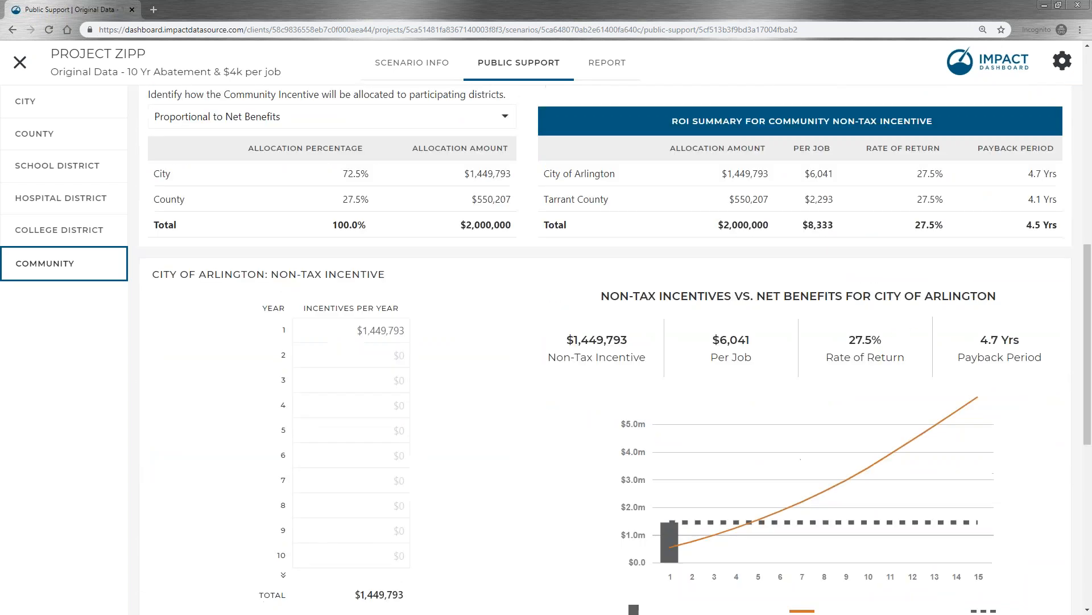
scroll(575, 390, "up", 6)
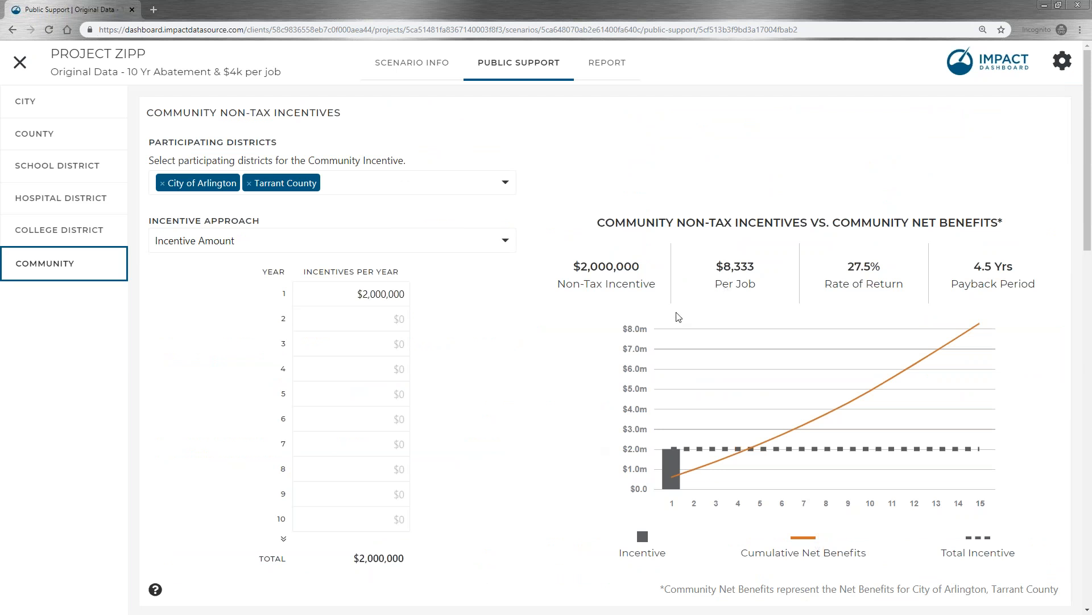
Open the Community Report, check its included districts, and examine the non-tax incentives and payback periods
left_click(606, 63)
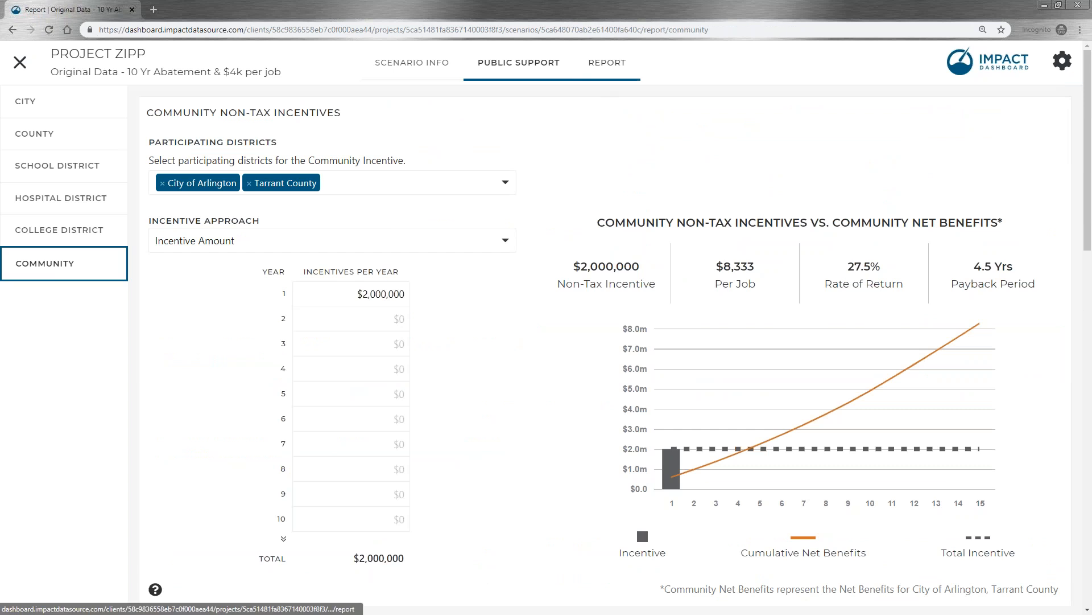
left_click(273, 104)
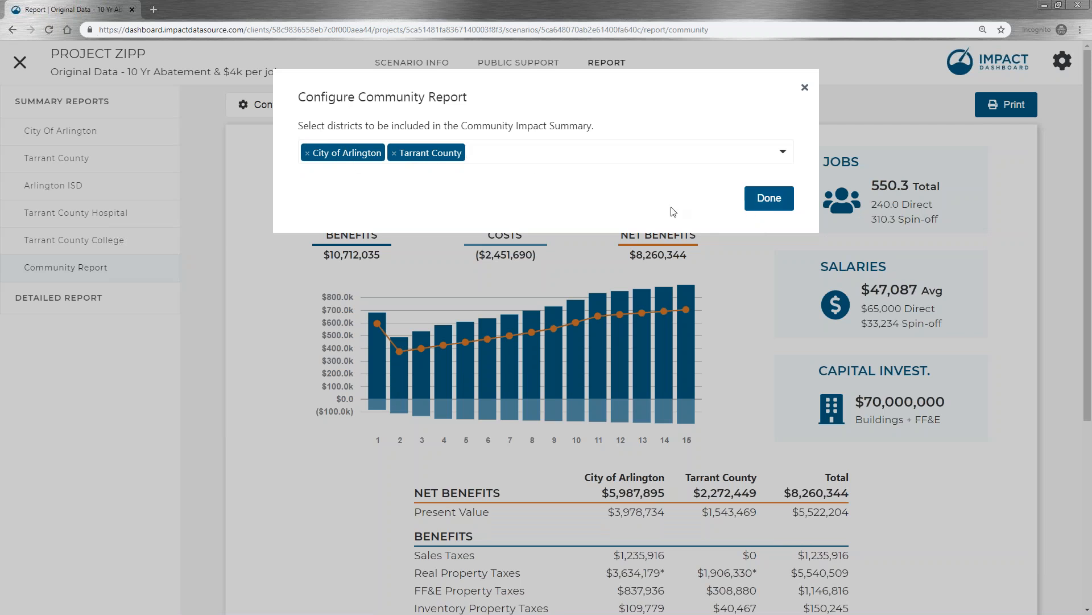
left_click(754, 210)
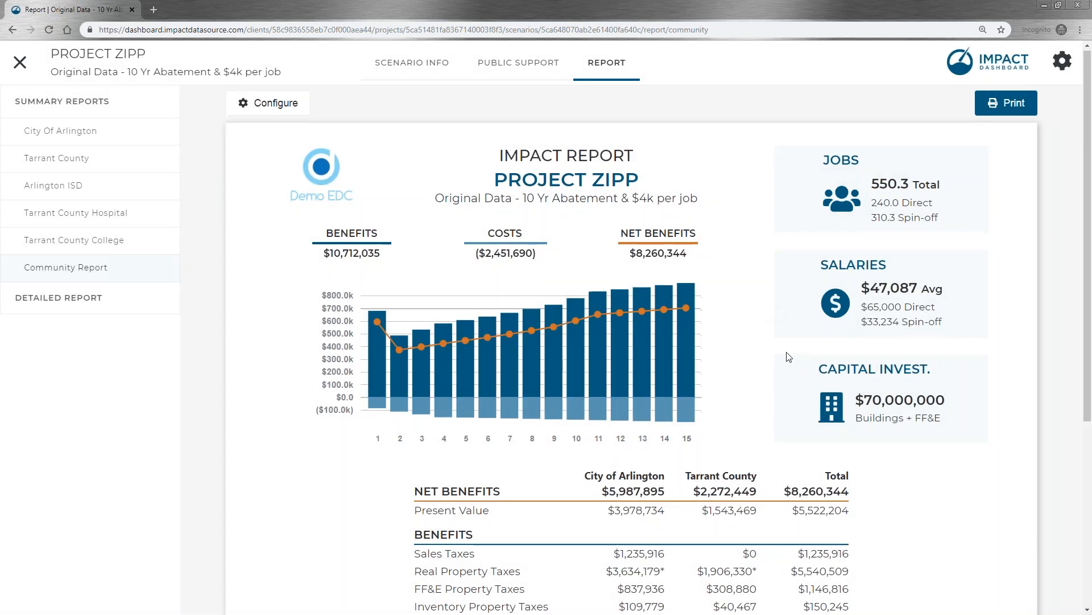
scroll(622, 513, "down", 5)
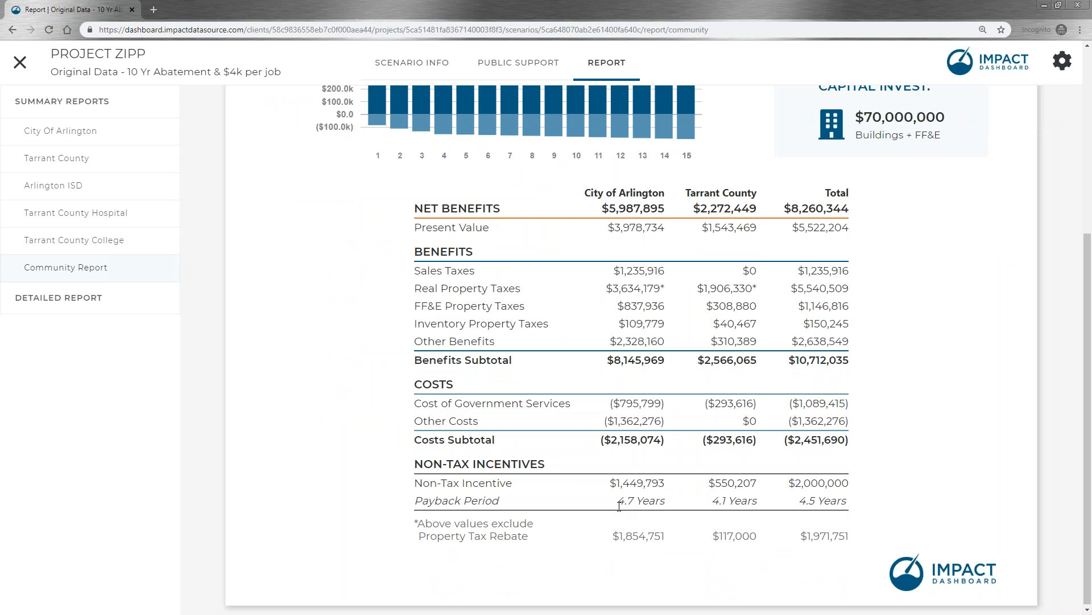
left_click_drag(618, 503, 854, 504)
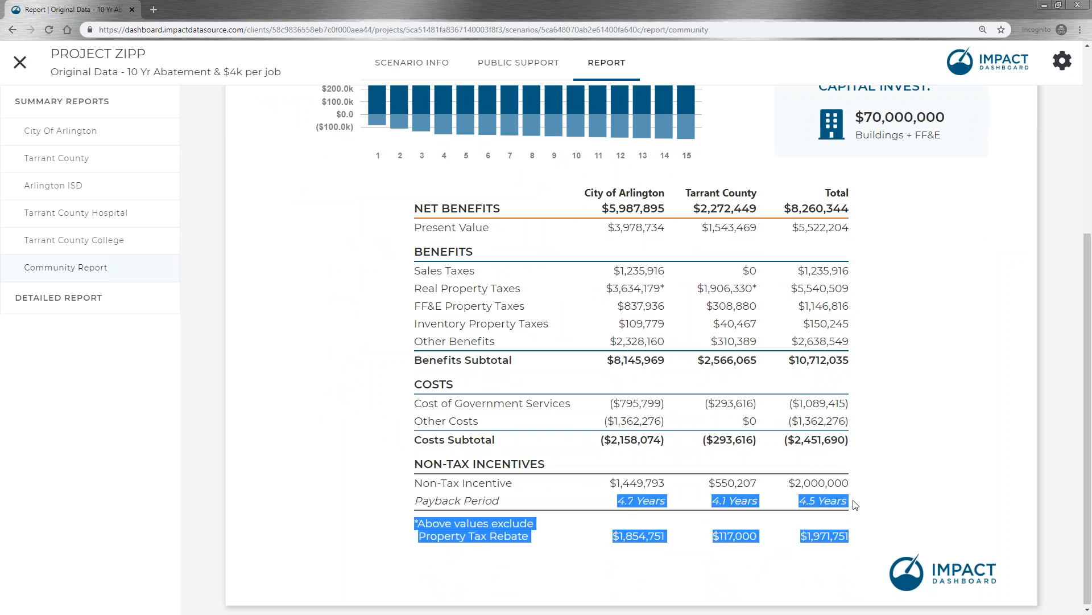
left_click(854, 504)
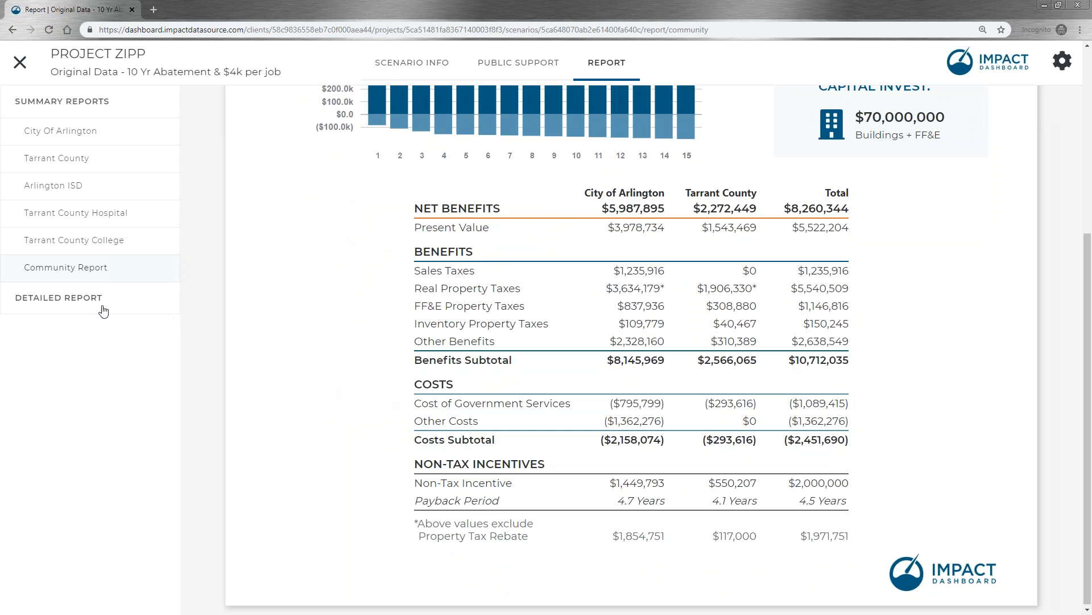
Open the Detailed Report and skim its fiscal impact, taxable property and economic impact tables
left_click(54, 306)
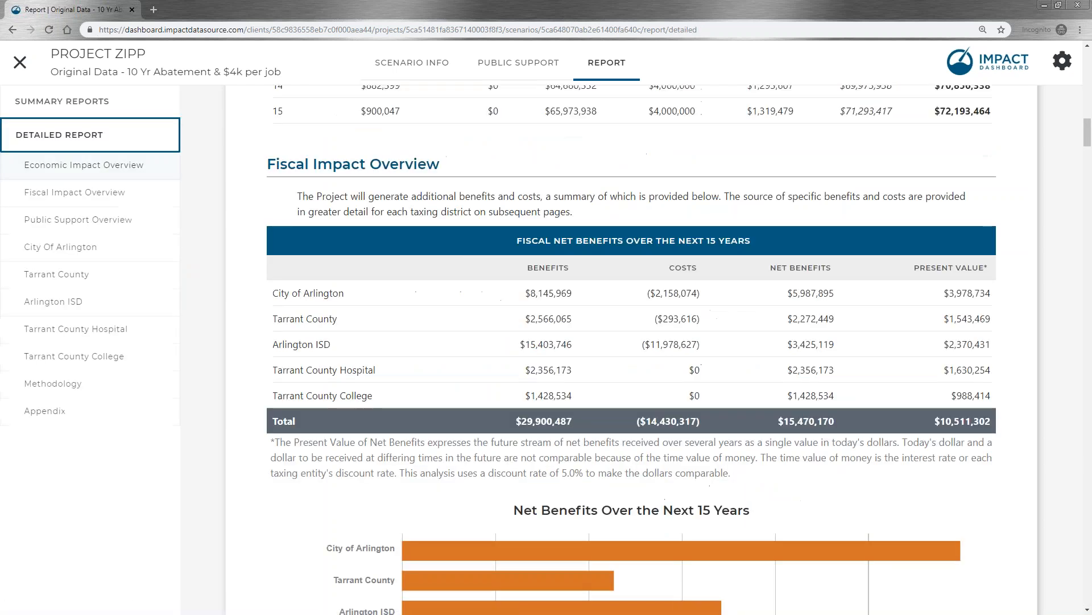
scroll(298, 418, "up", 13)
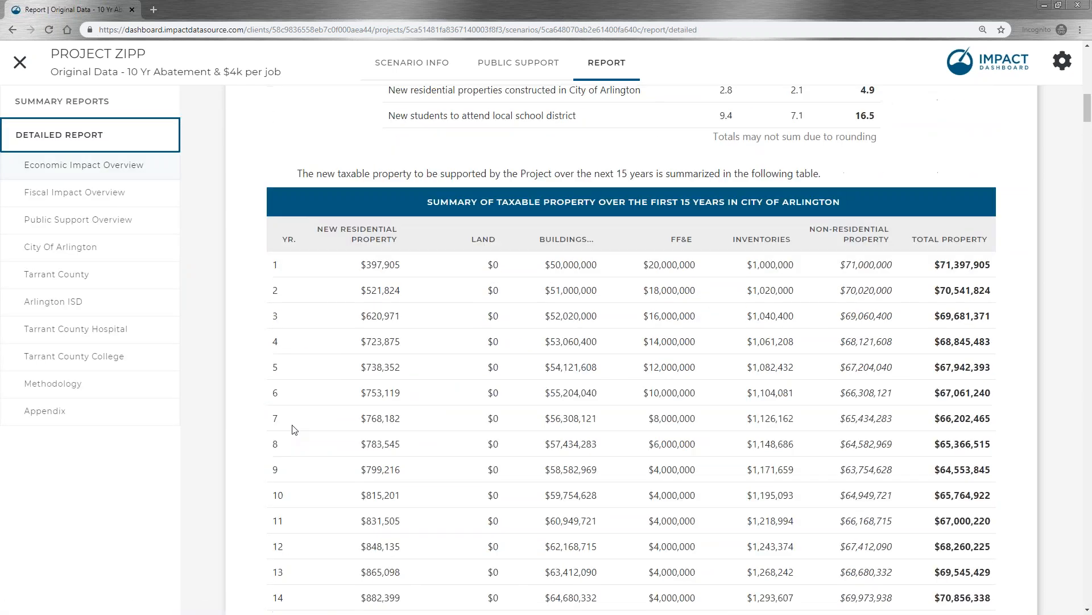
scroll(290, 425, "up", 3)
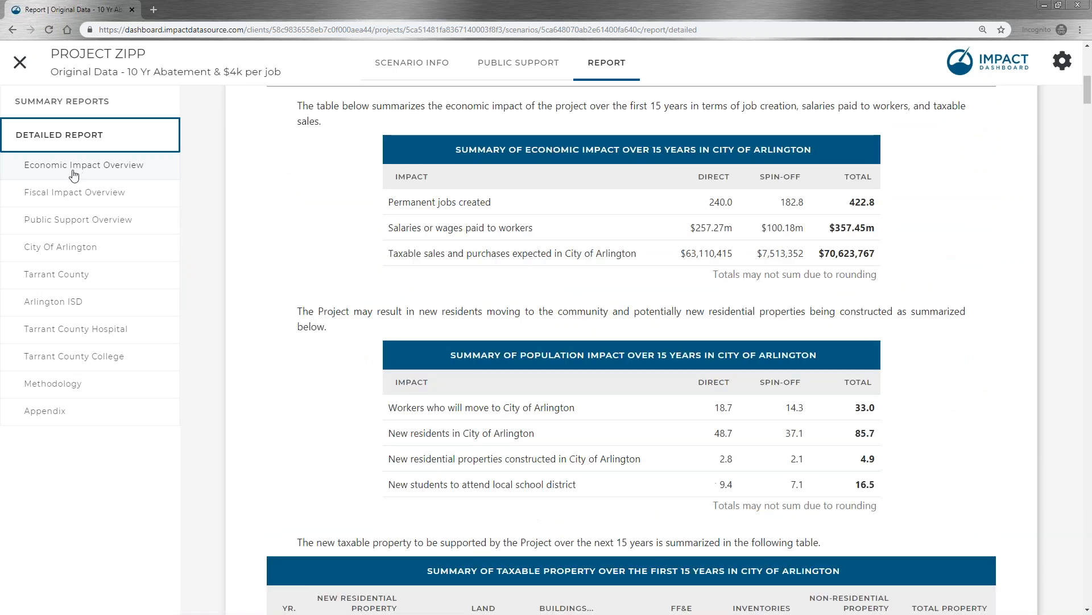
Examine the Detailed Report's Public Support Overview, including the community incentive chart, payback period and ROI summary by district
left_click(35, 228)
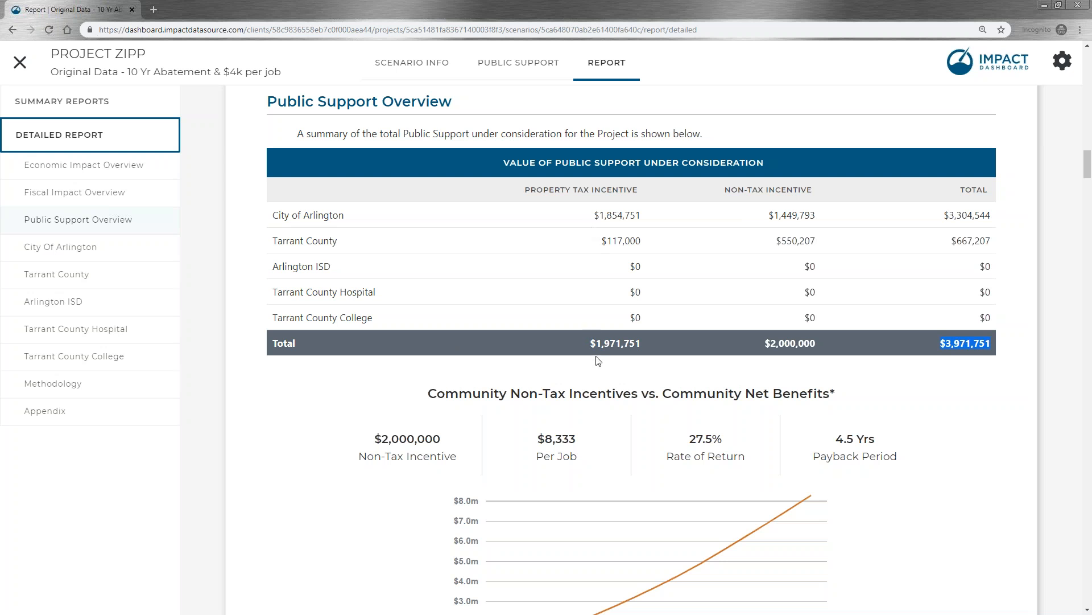
scroll(792, 356, "down", 4)
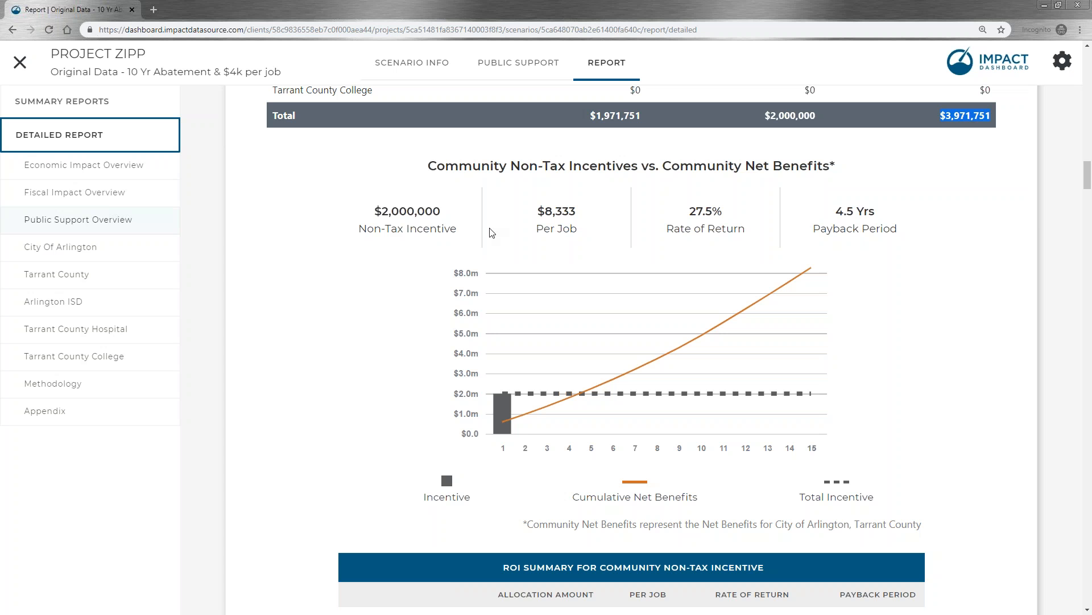
left_click_drag(781, 523, 922, 524)
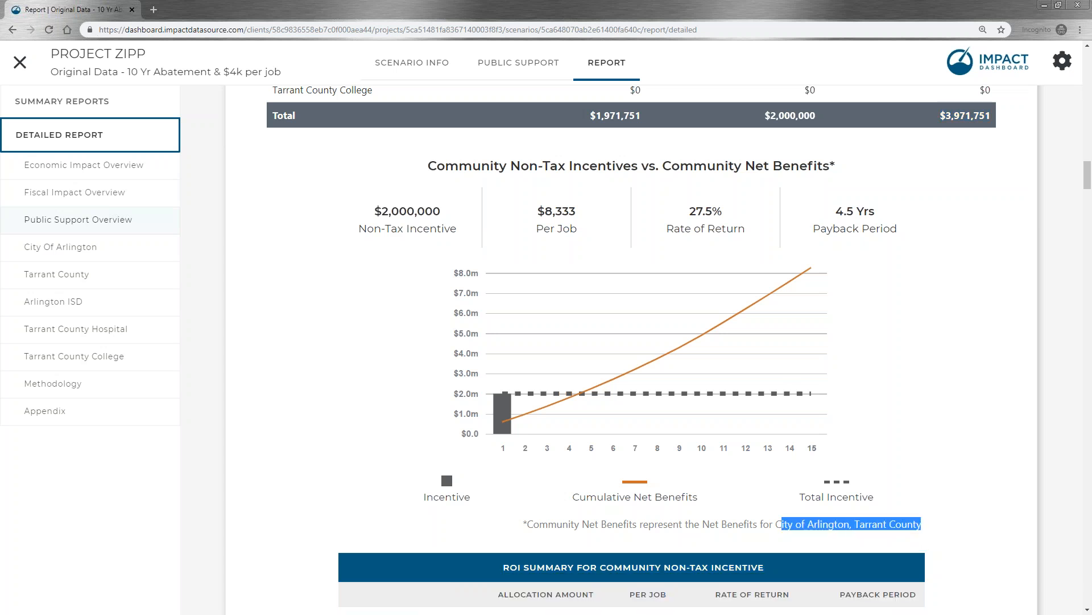
left_click(872, 254)
triple_click(848, 216)
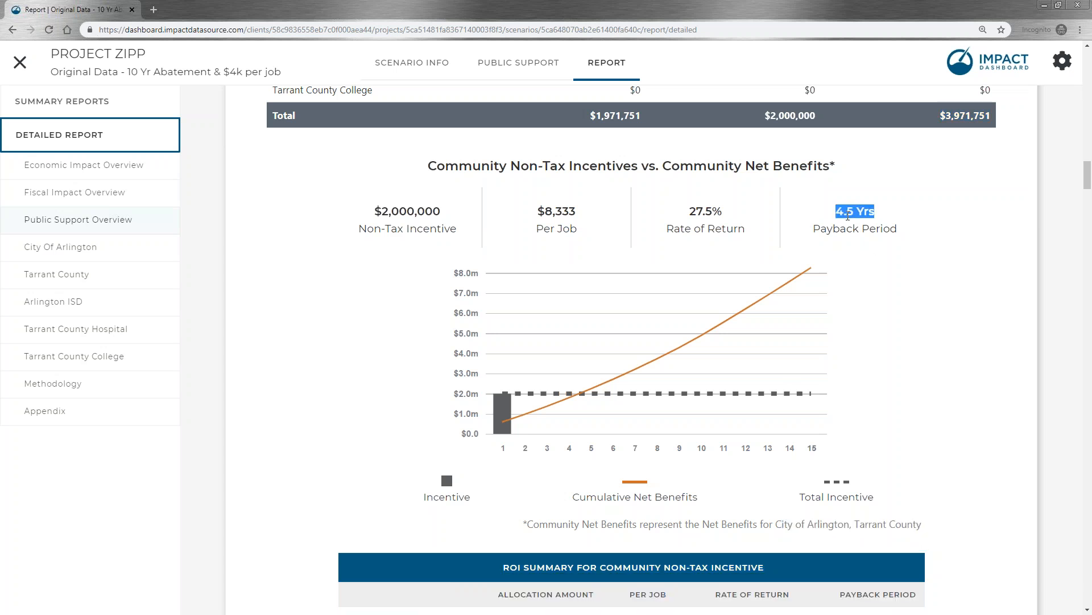
scroll(831, 330, "down", 4)
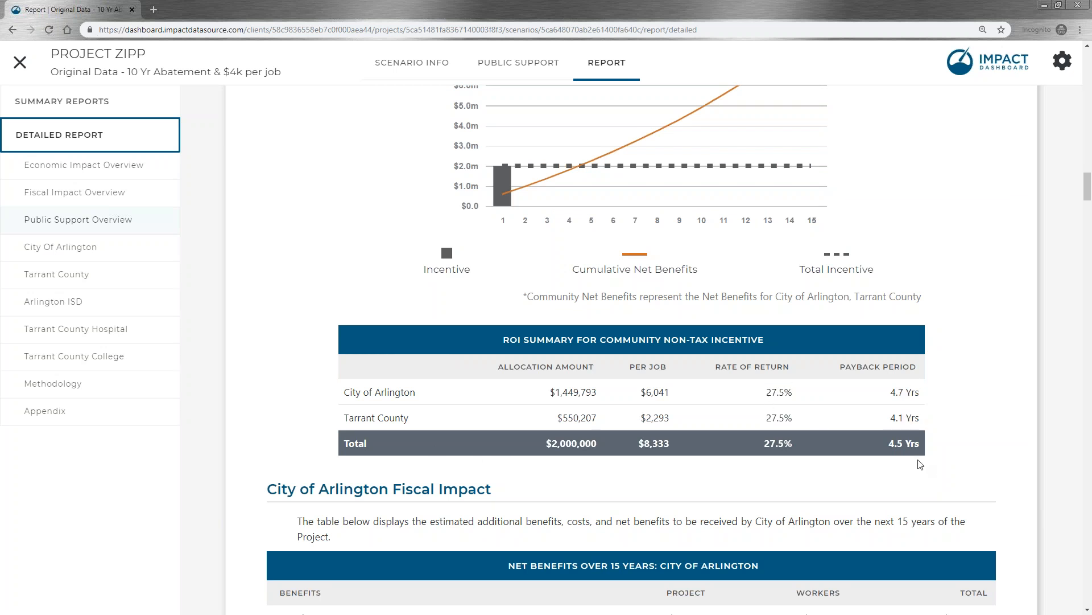
Examine the Detailed Report's City of Arlington fiscal impact, property tax analysis, and non-tax incentive with its rate of return and payback period
scroll(859, 472, "down", 5)
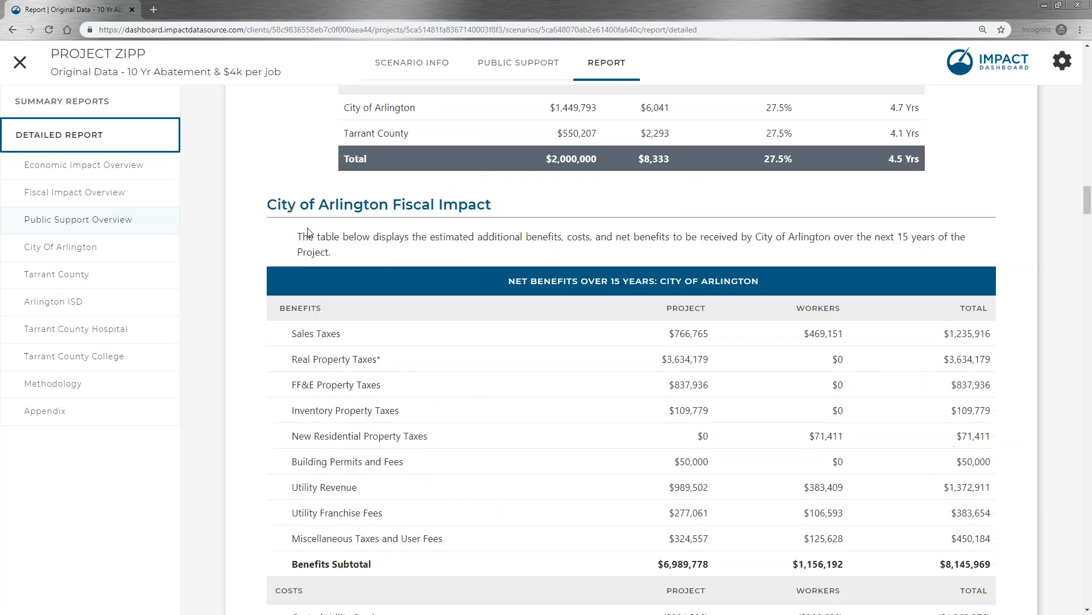
scroll(316, 234, "down", 1)
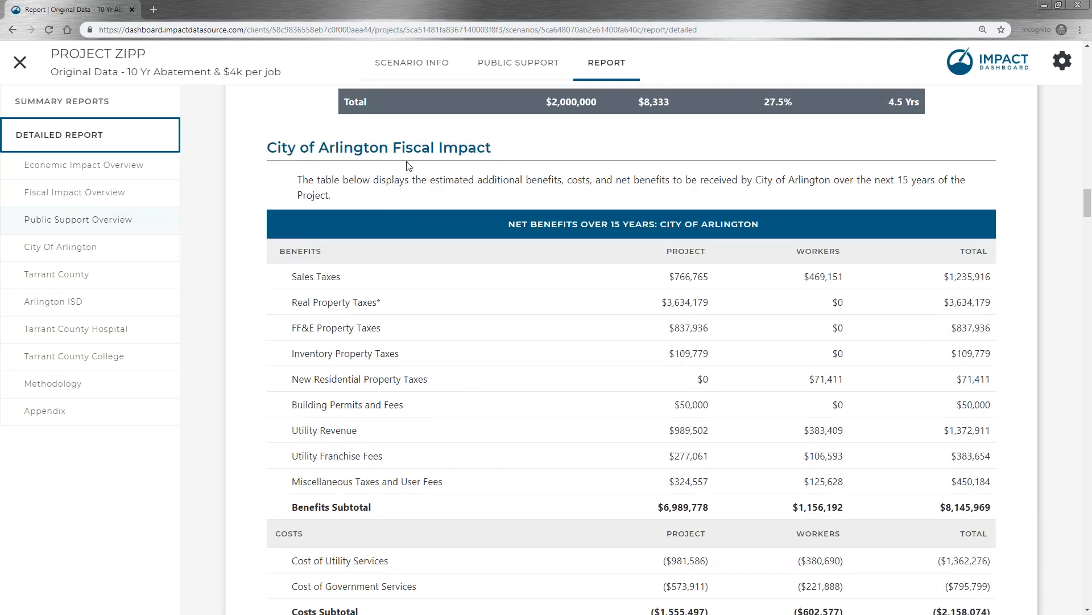
scroll(430, 241, "down", 12)
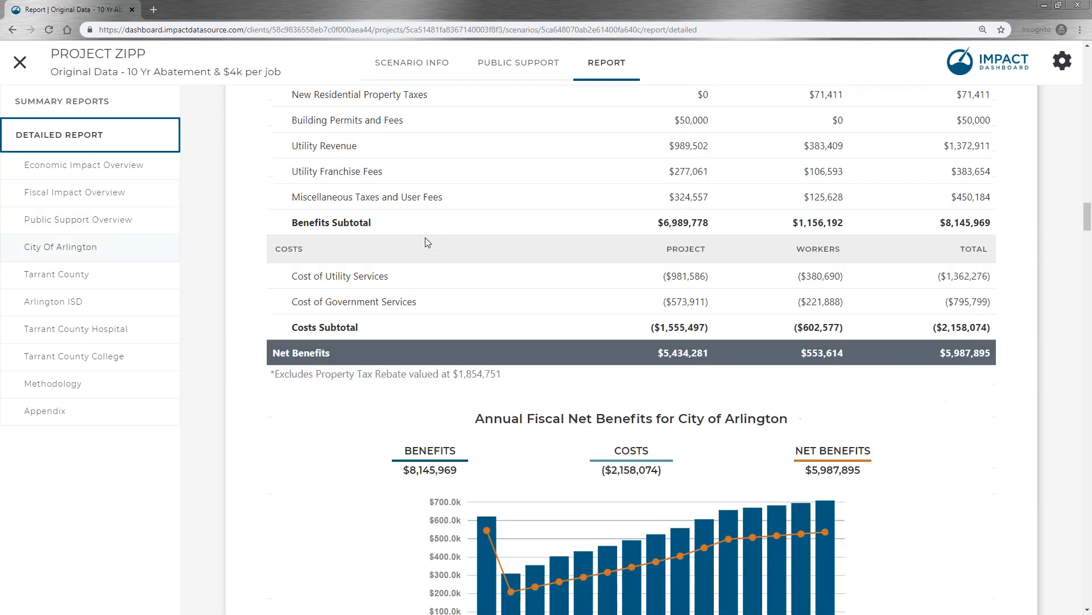
scroll(575, 230, "down", 4)
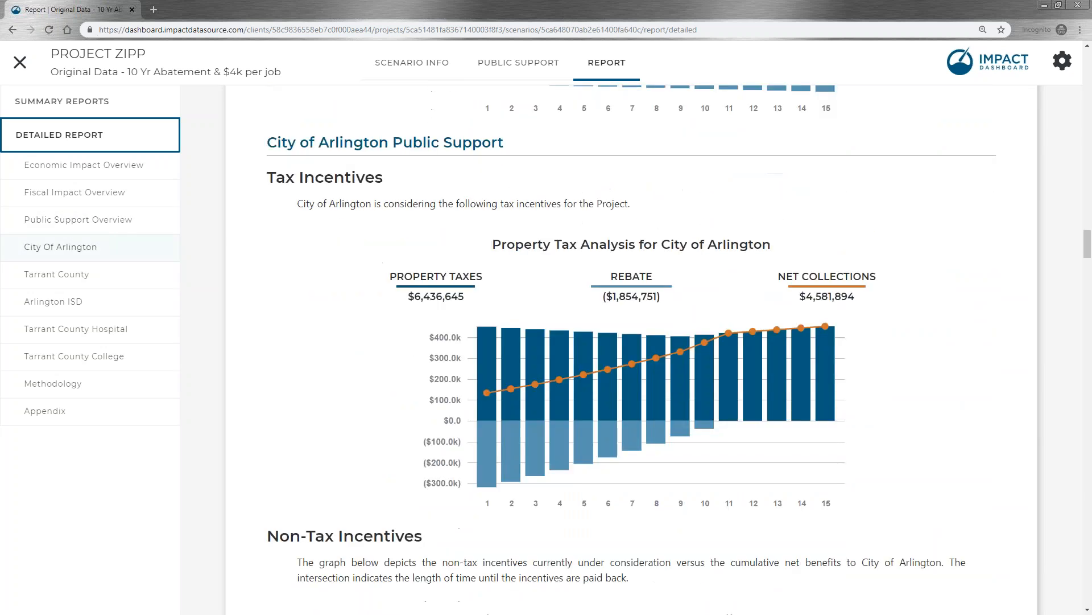
scroll(574, 230, "up", 1)
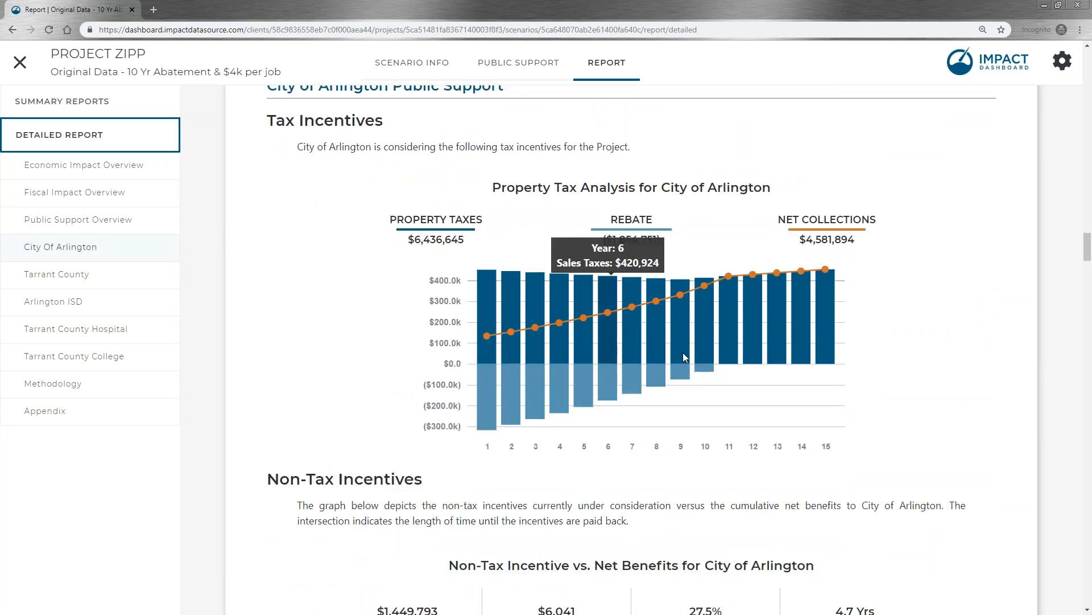
scroll(683, 353, "down", 6)
left_click_drag(378, 270, 450, 273)
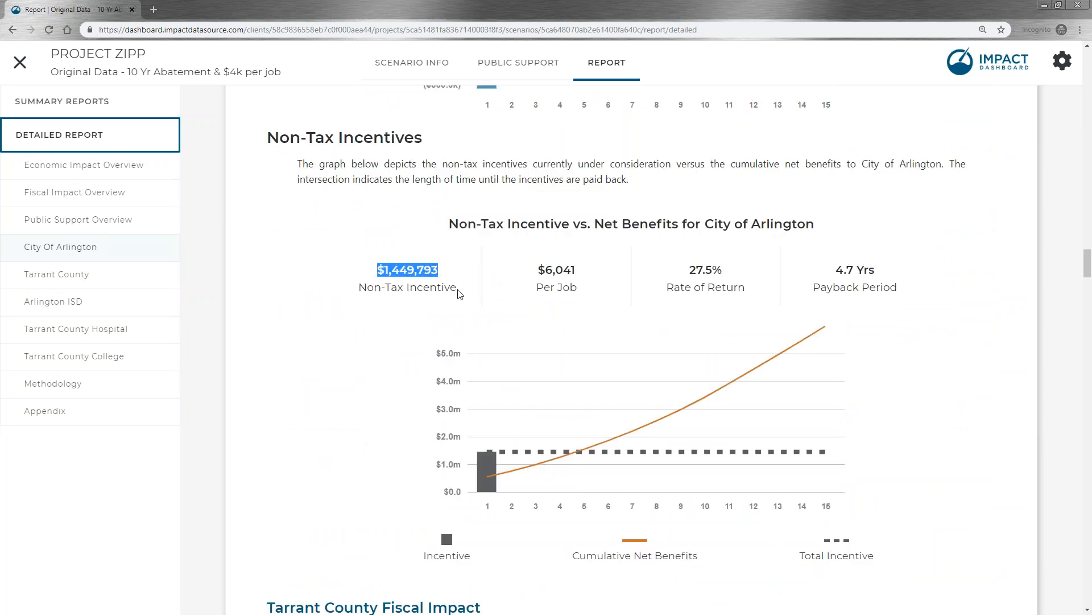
left_click(401, 270)
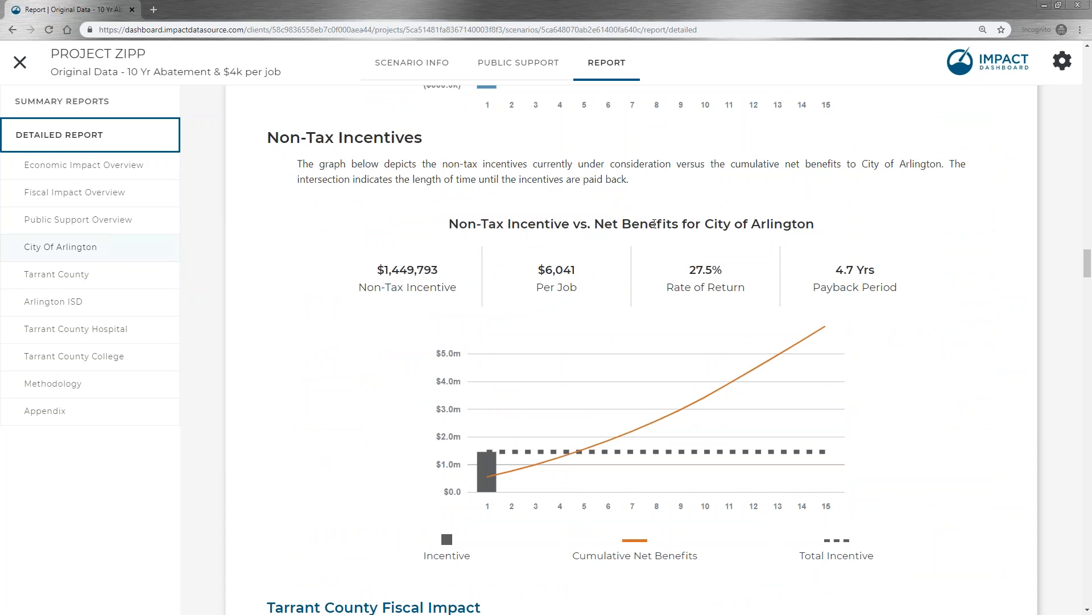
scroll(888, 347, "down", 1)
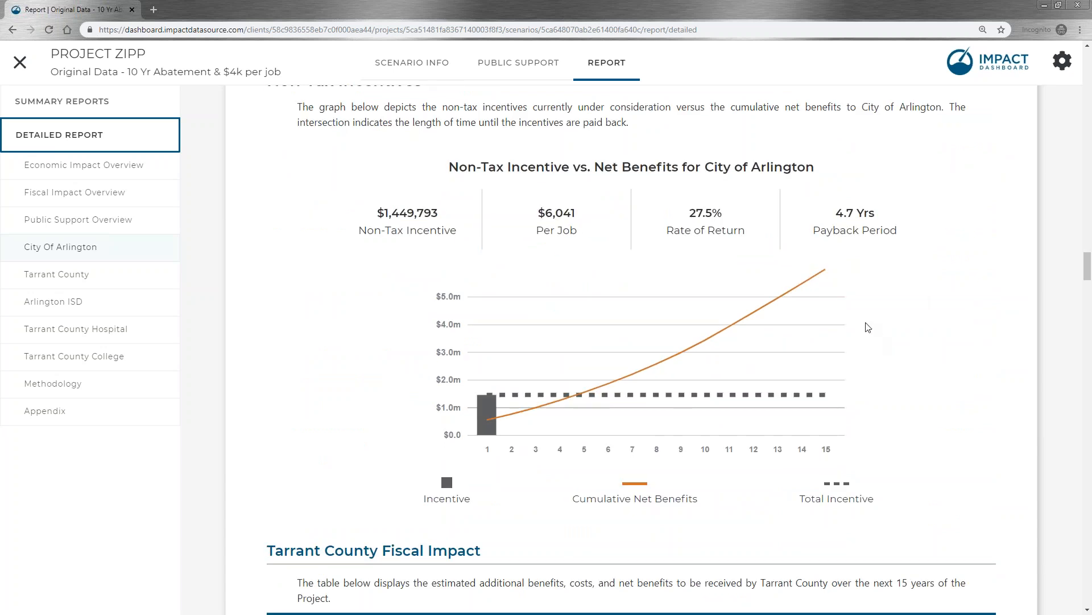
Examine Tarrant County's fiscal impact, tax incentives, and non-tax incentive figures in the Detailed Report
scroll(818, 350, "down", 10)
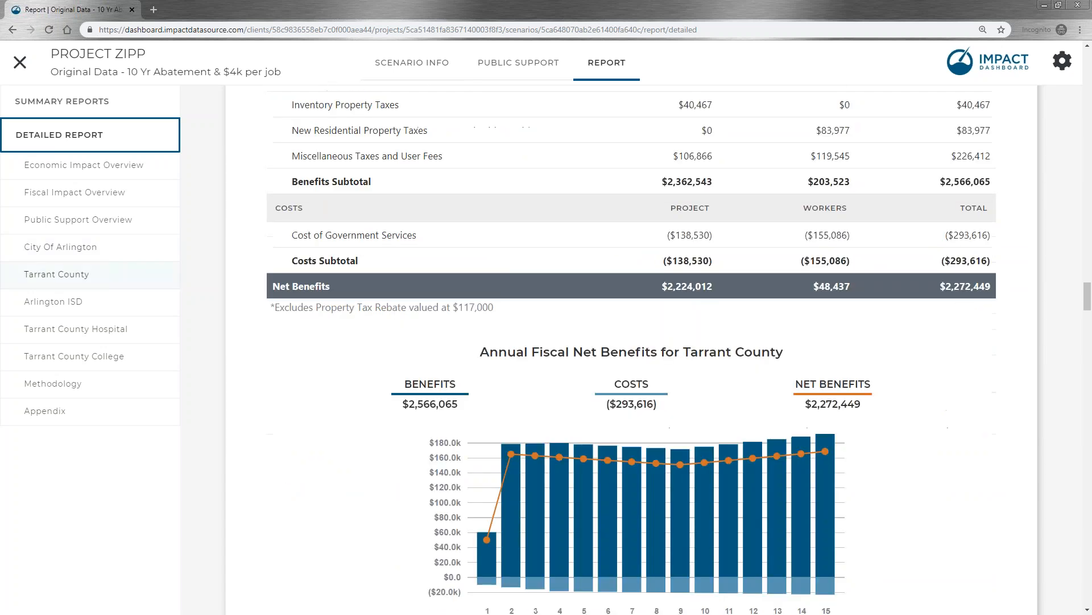
scroll(756, 348, "down", 9)
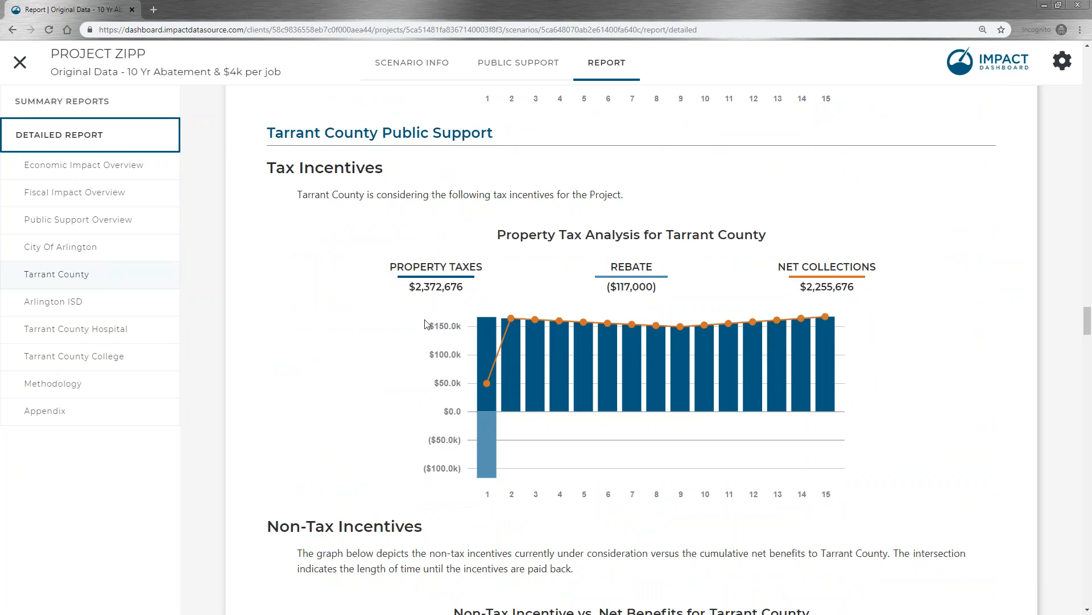
scroll(421, 324, "down", 6)
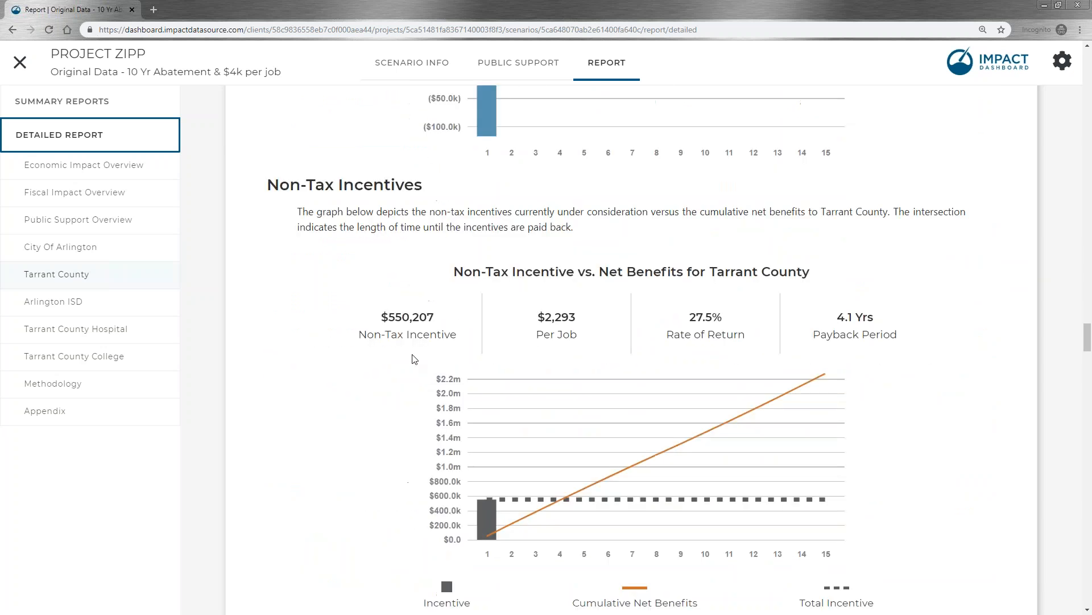
double_click(410, 322)
left_click(477, 342)
Return to the Community Report in the summary reports and check which districts its configuration includes
left_click(63, 103)
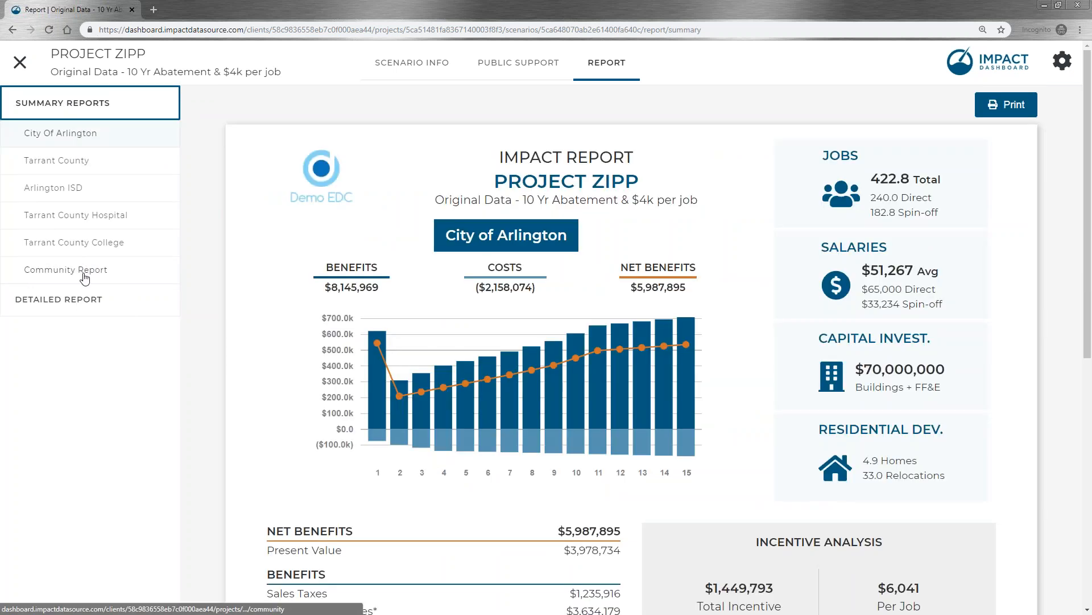
left_click(85, 269)
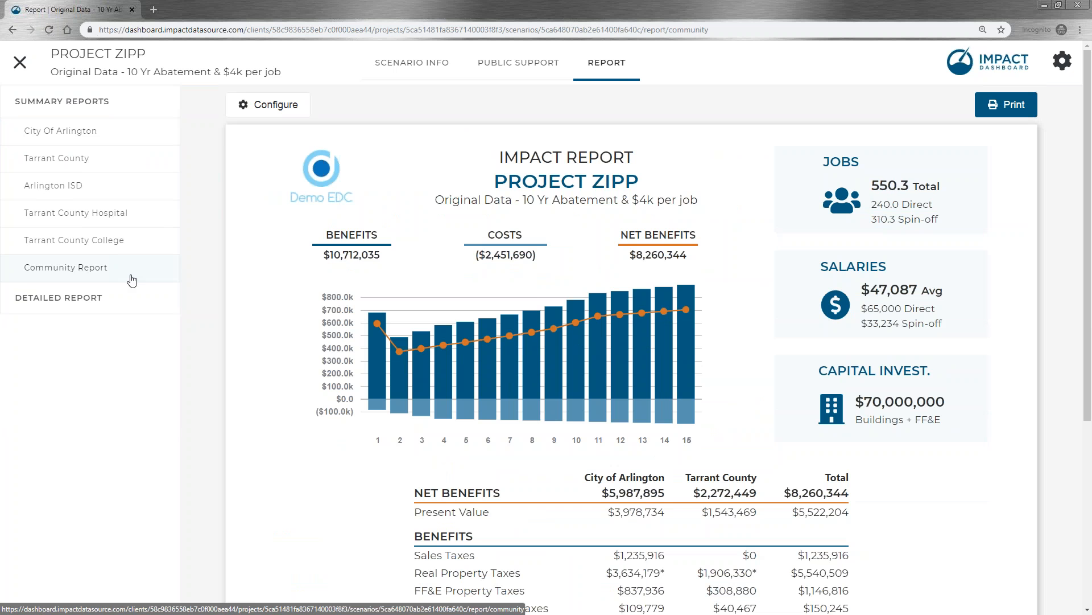
left_click(268, 104)
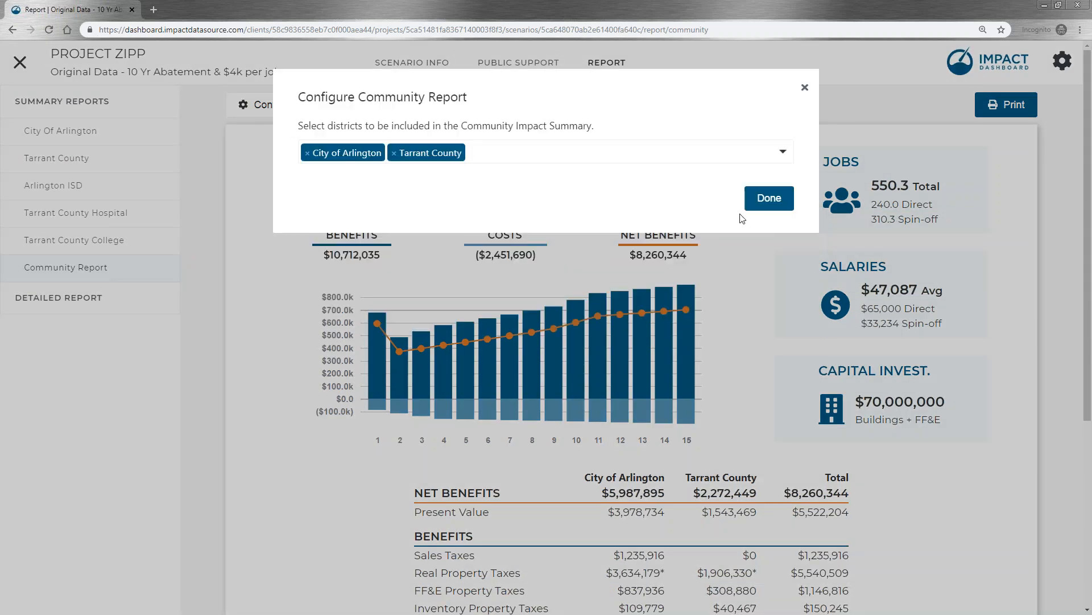
left_click(768, 199)
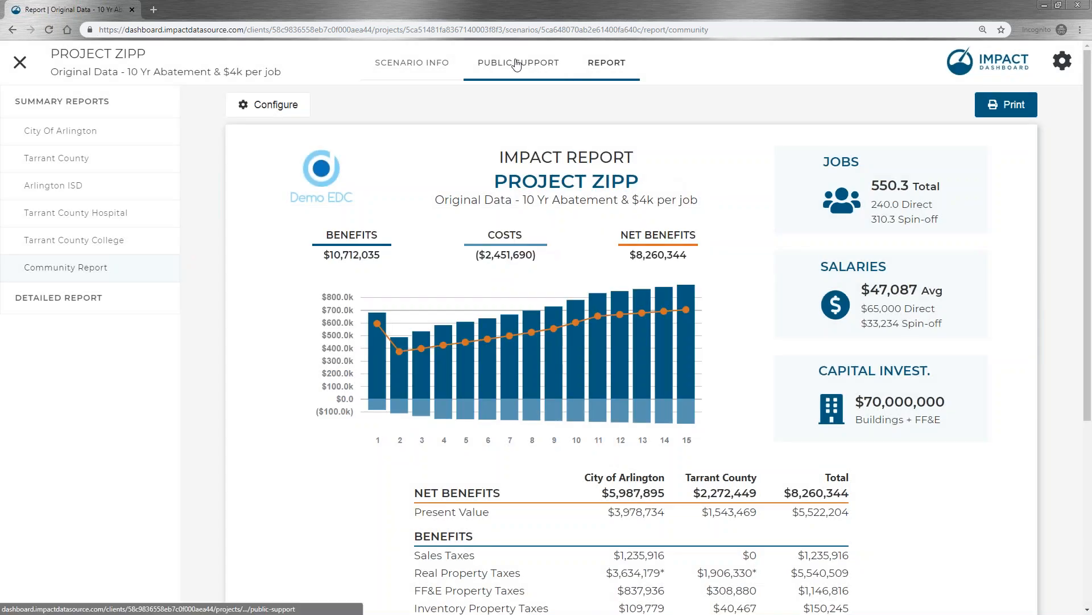
Open the City's public support settings and examine the Capital Investment: Sales Tax Rebate section
left_click(517, 64)
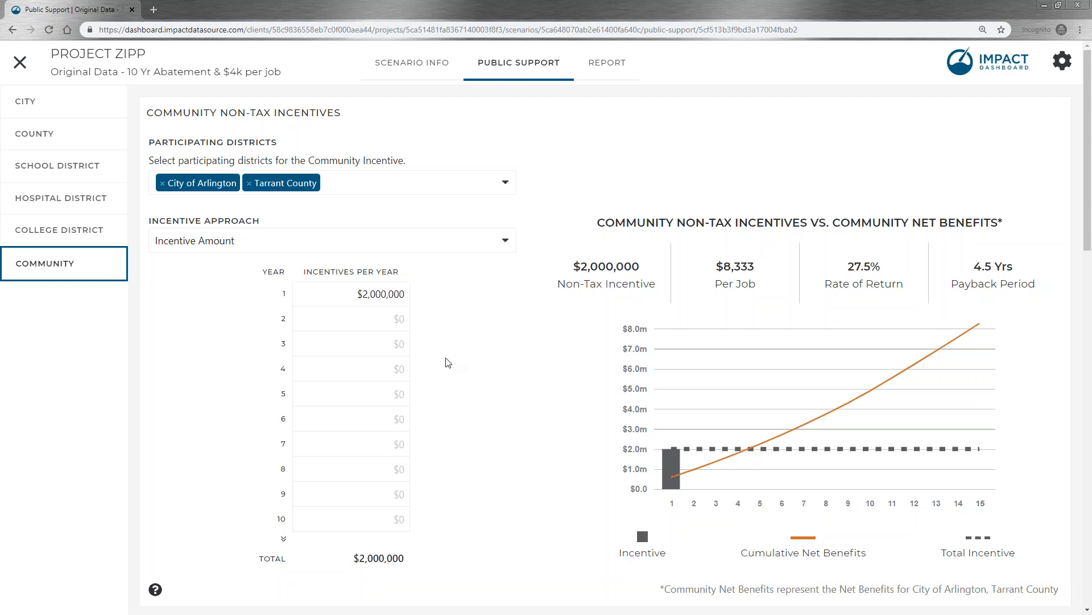
left_click(61, 111)
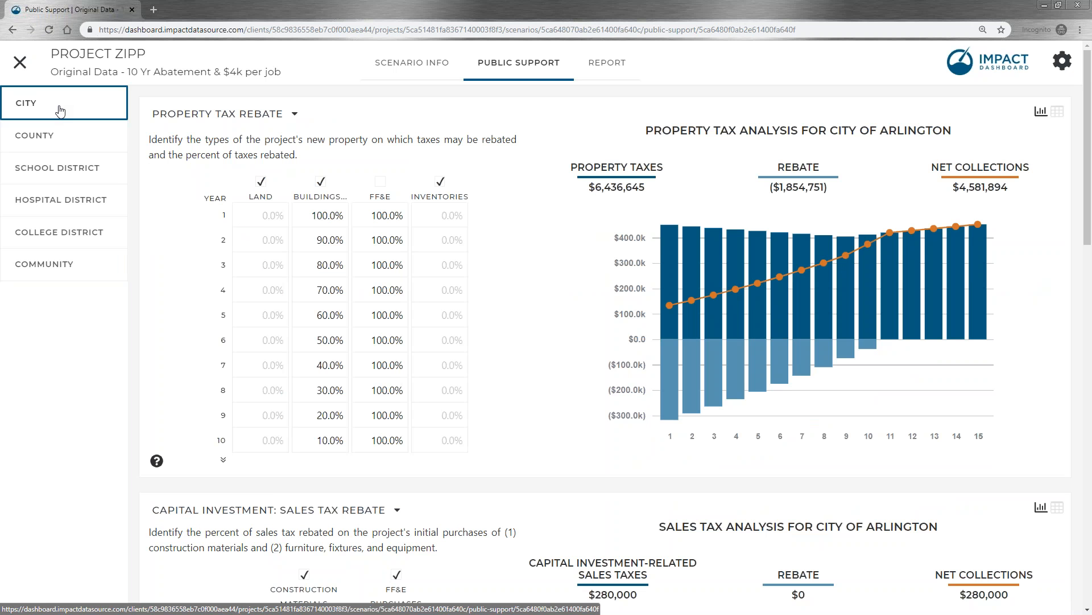
scroll(455, 411, "down", 3)
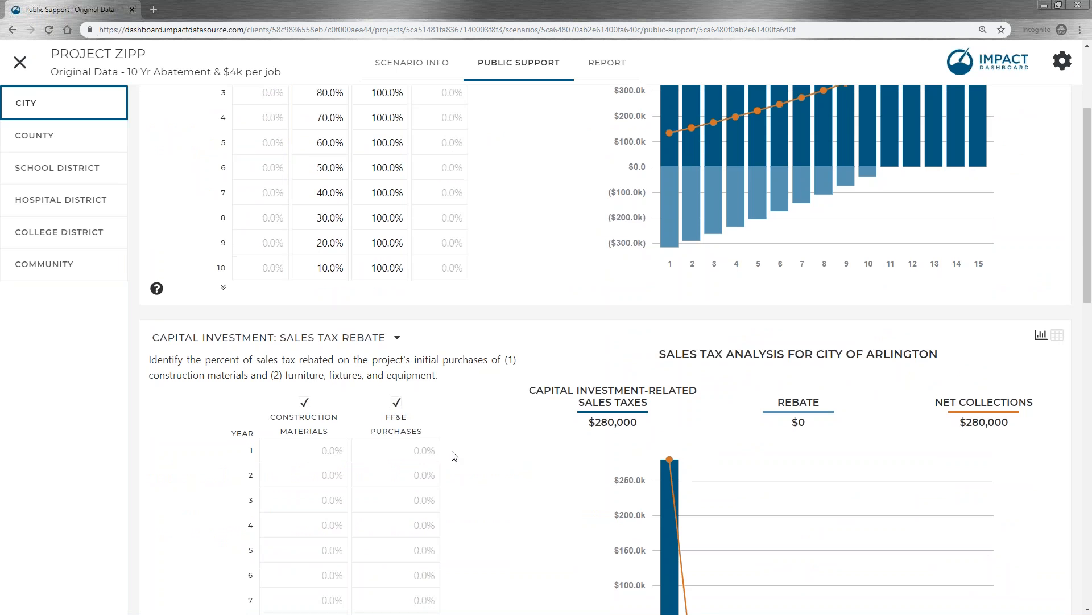
scroll(454, 453, "down", 3)
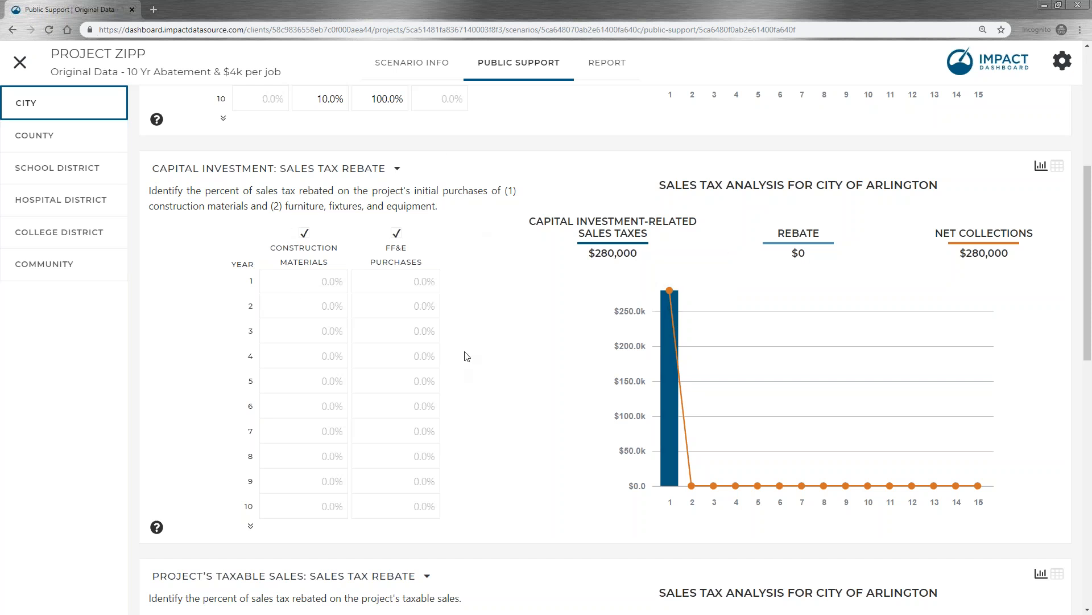
Compare the scenario's capital investment inputs for buildings and FF&E with the City's capital investment sales tax analysis
left_click(412, 62)
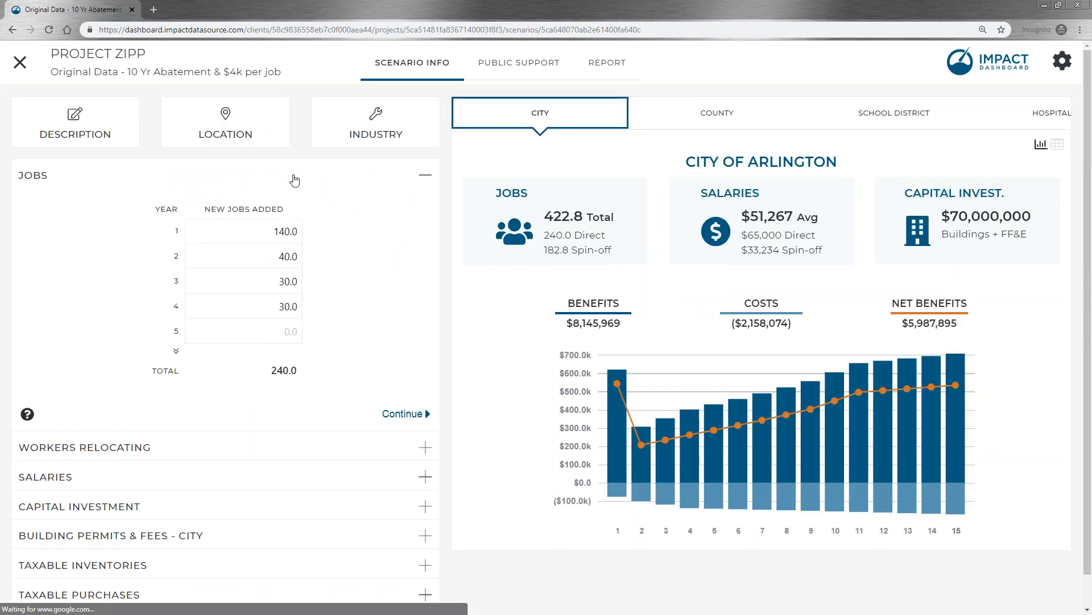
left_click(294, 180)
left_click(151, 263)
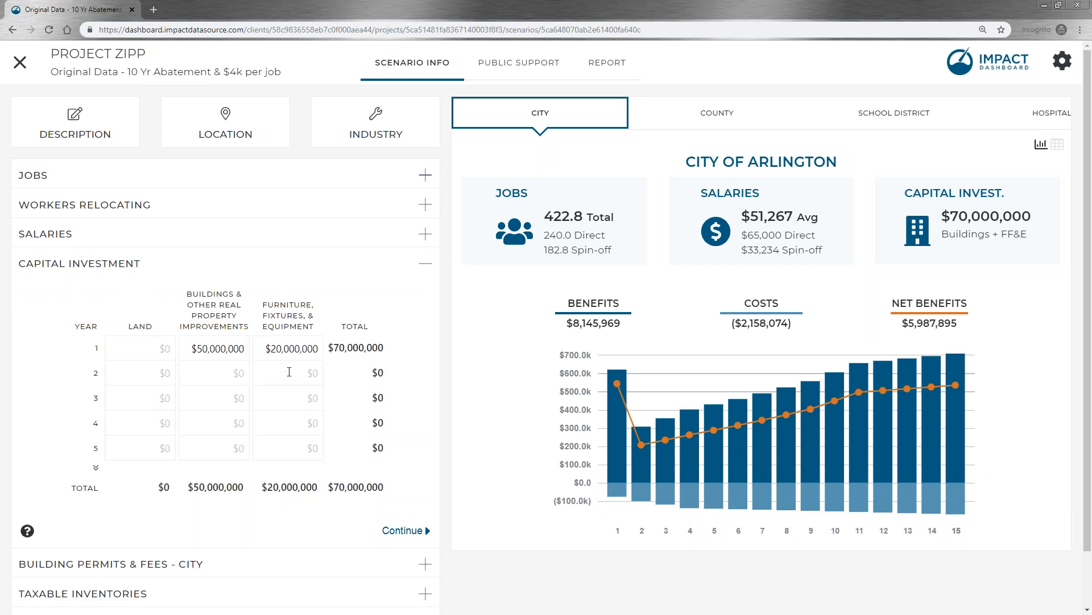
left_click(521, 71)
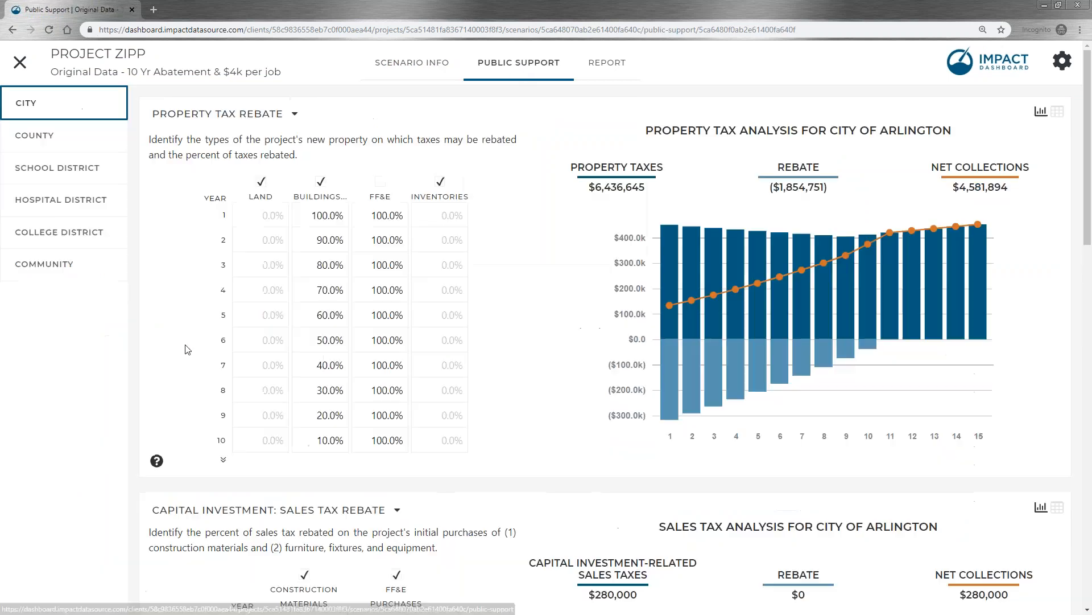
scroll(276, 362, "down", 4)
scroll(341, 444, "down", 3)
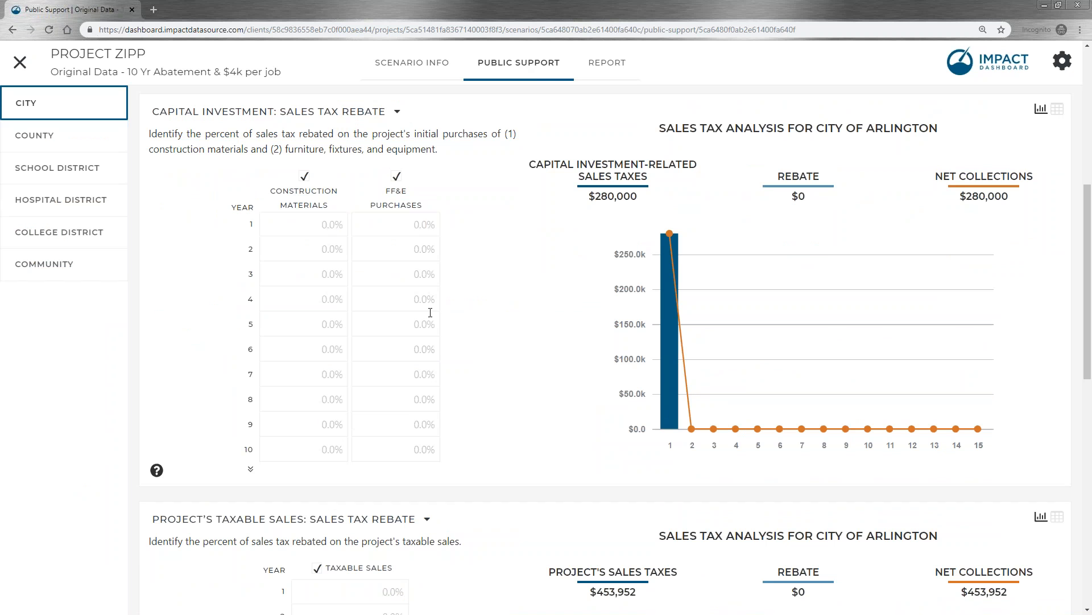
mouse_move(669, 362)
left_click(399, 71)
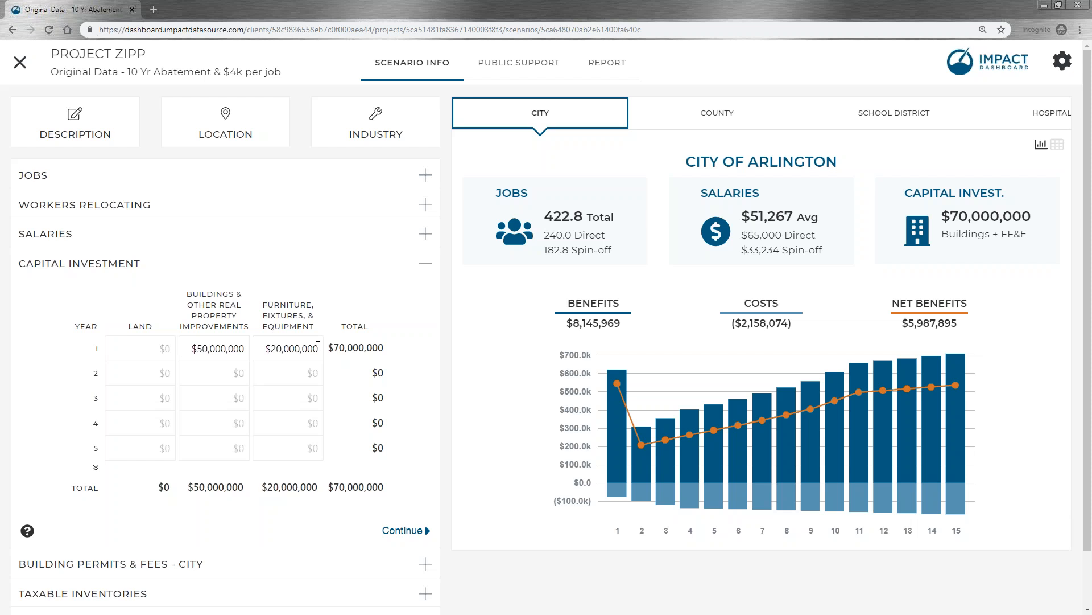
left_click(519, 63)
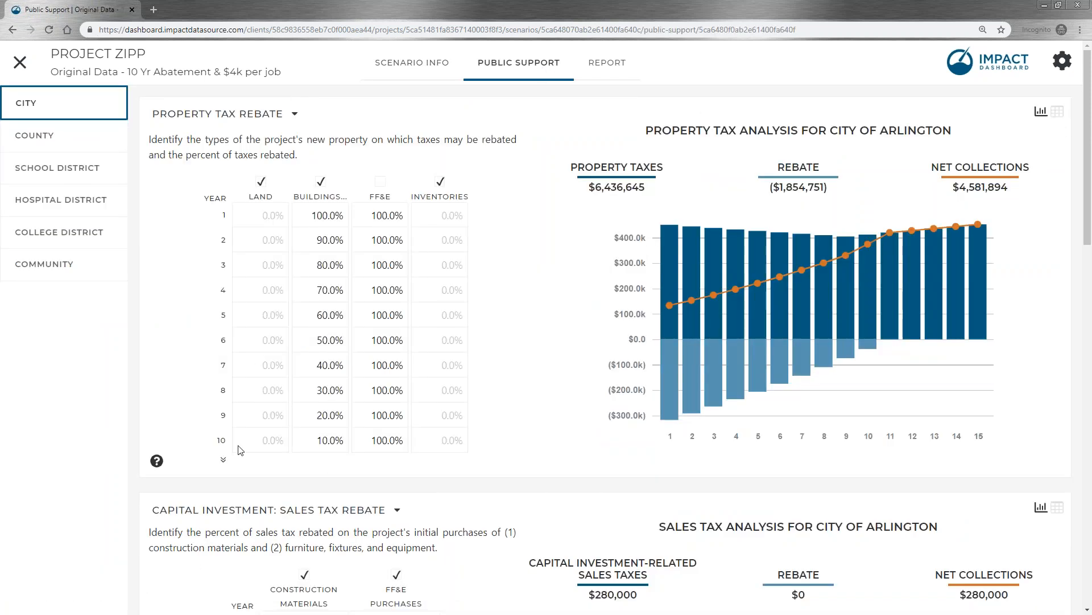
scroll(239, 450, "down", 6)
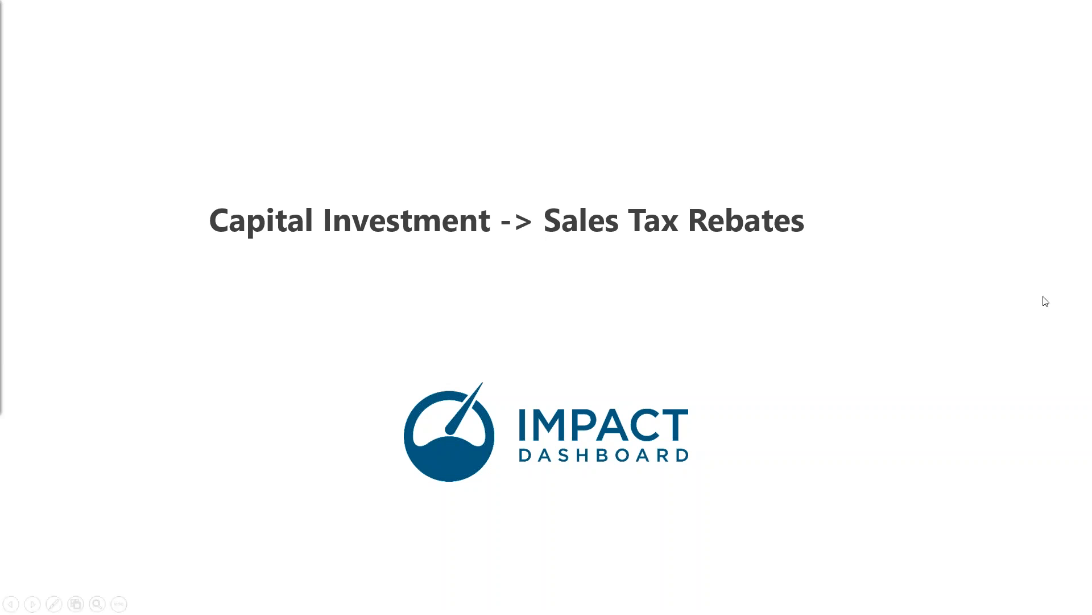
left_click(921, 341)
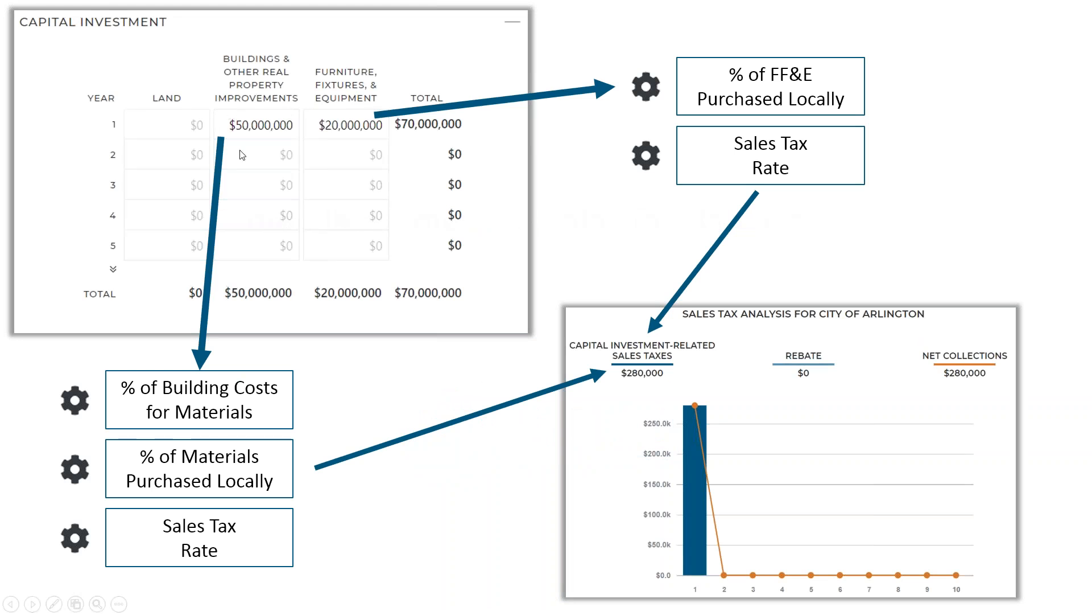
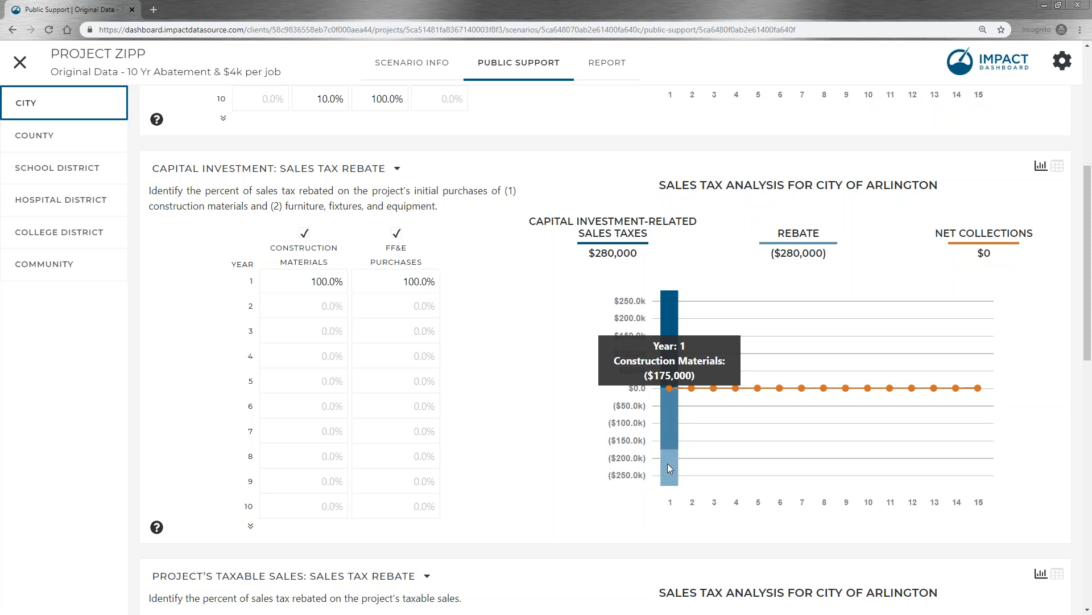
Set the City's year 1 capital investment sales tax rebate to 50% for both construction materials and FF&E purchases
left_click(411, 281)
type("50")
left_click(306, 282)
type("50")
left_click(494, 225)
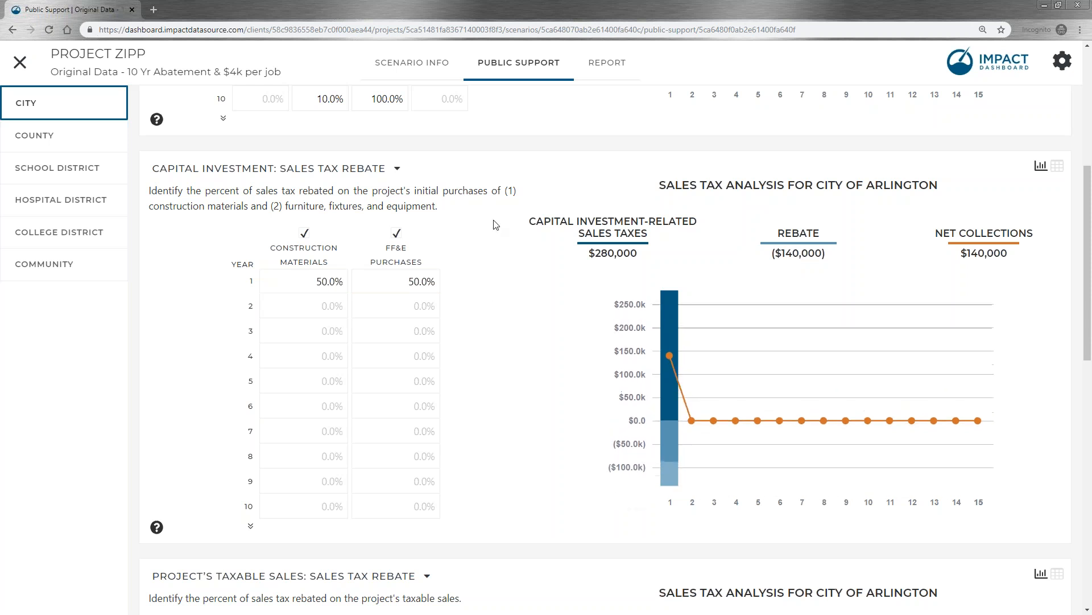
Add $50,000,000 of buildings and other real property improvements in each of years 3 and 5 of the scenario's capital investment
left_click(400, 65)
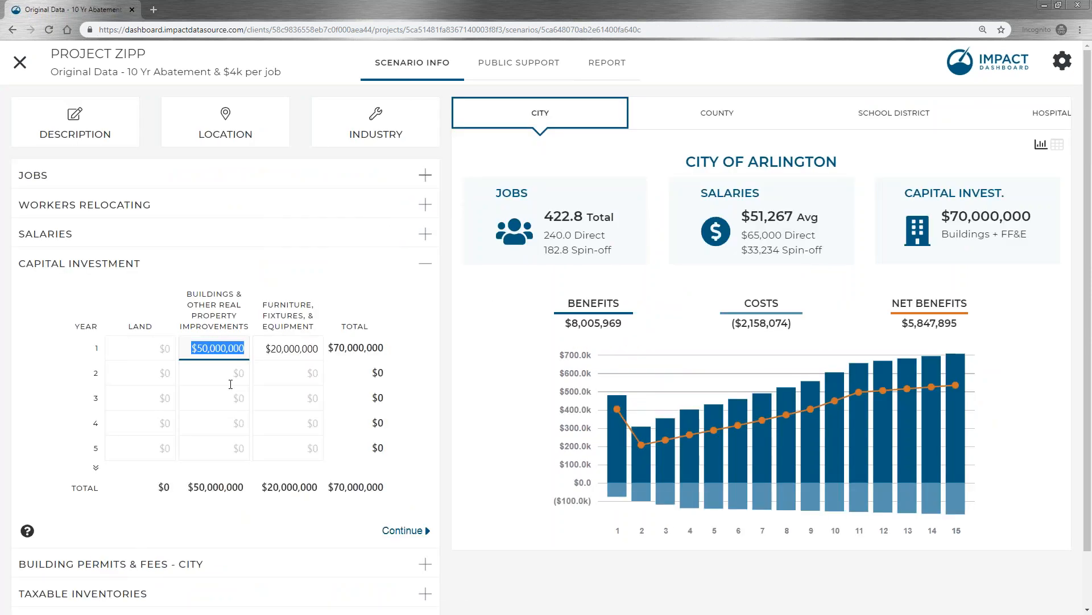
left_click(223, 397)
type("$50,000,000")
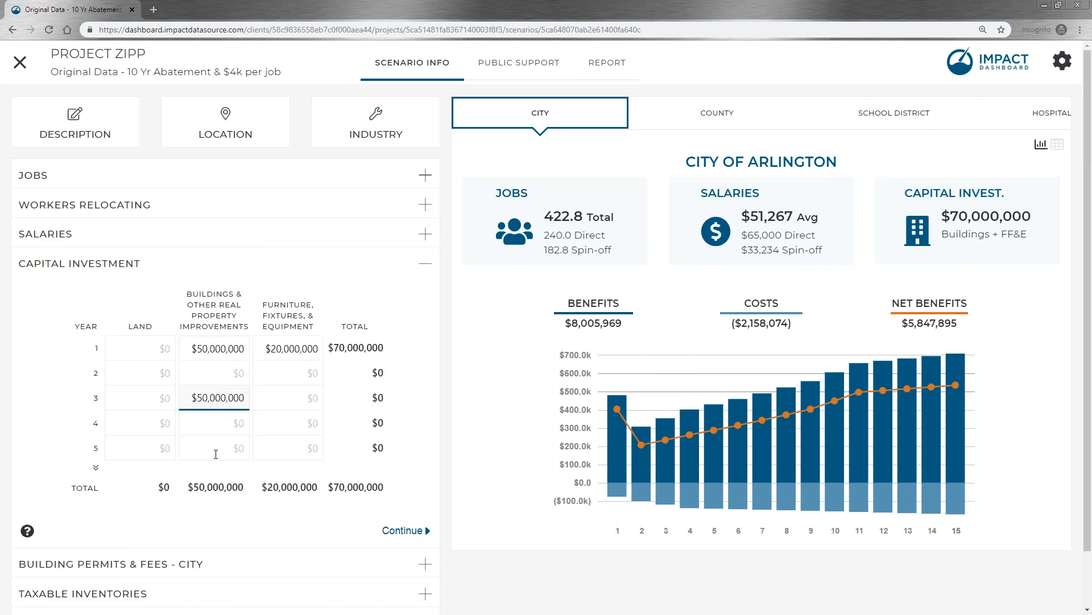
left_click(216, 448)
type("$50,000,000")
left_click(515, 64)
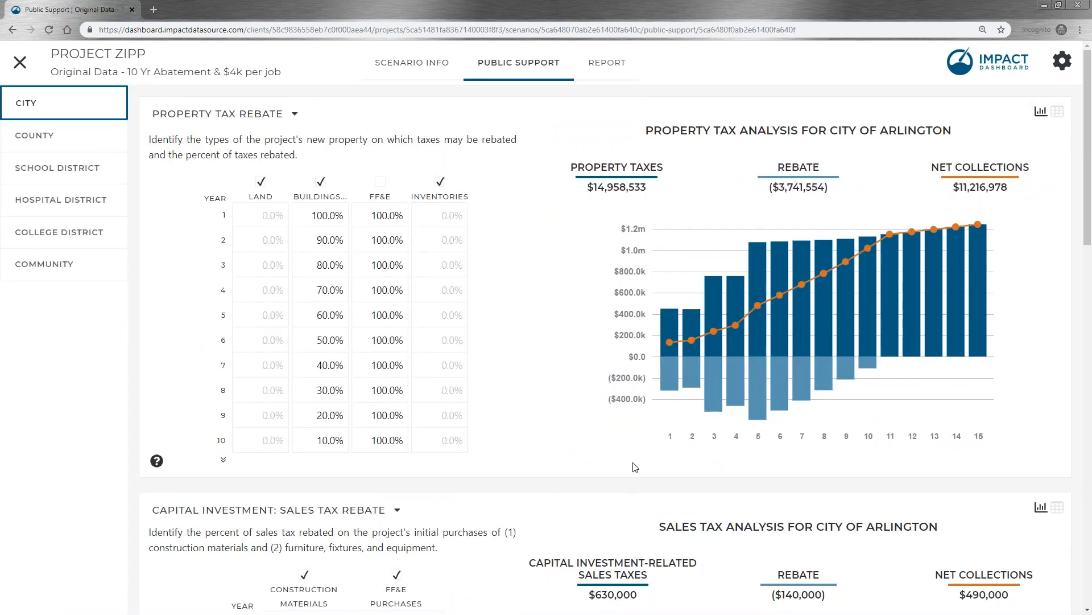
Set the City's construction materials sales tax rebate to 100% in years 3 and 5
scroll(635, 467, "down", 5)
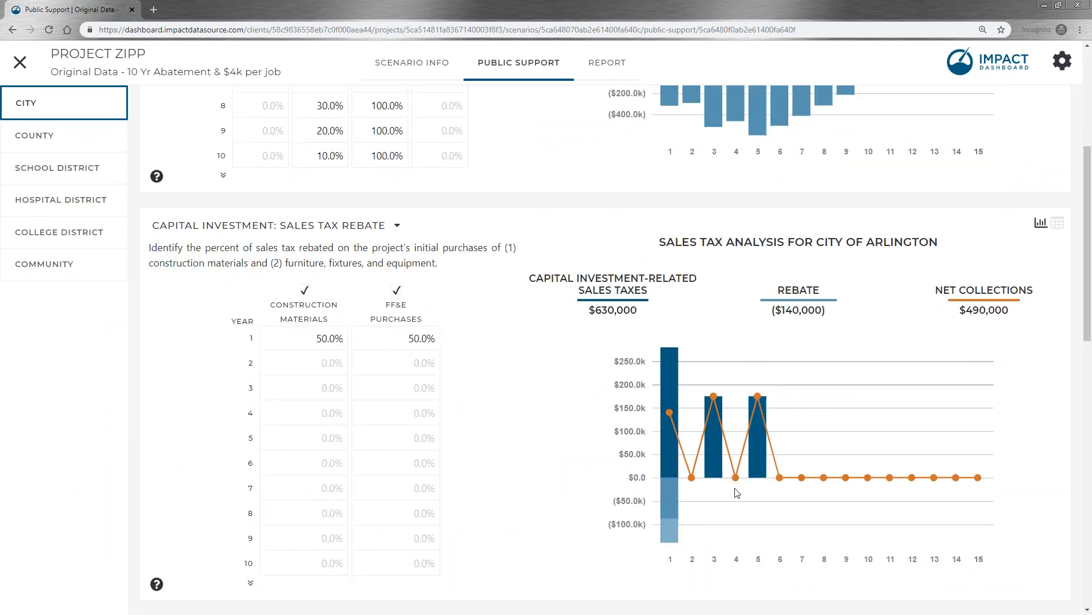
left_click(299, 388)
type("100")
left_click(289, 437)
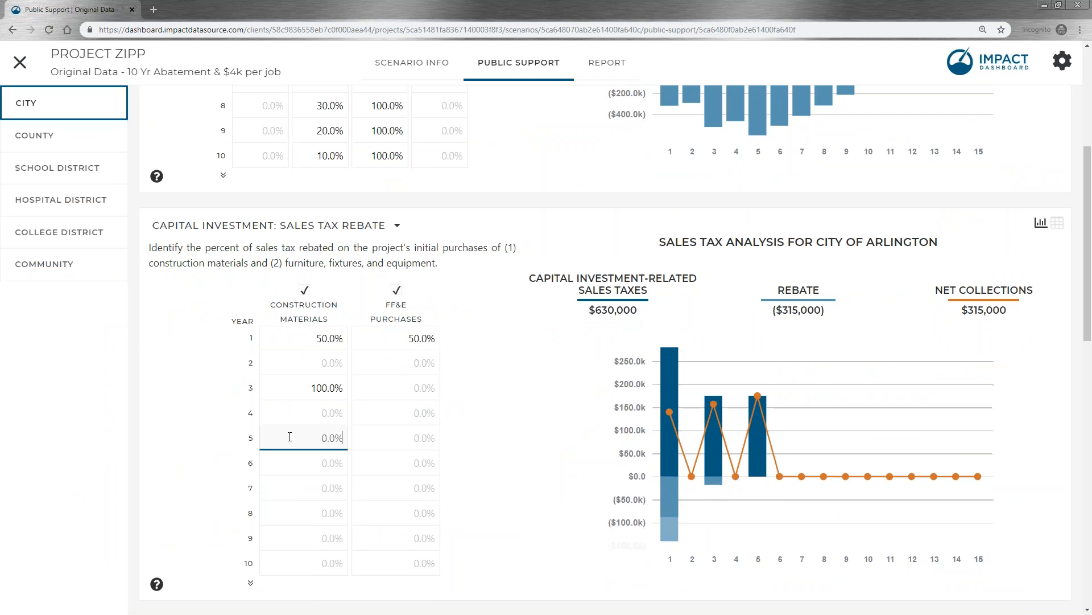
type("100")
left_click(548, 398)
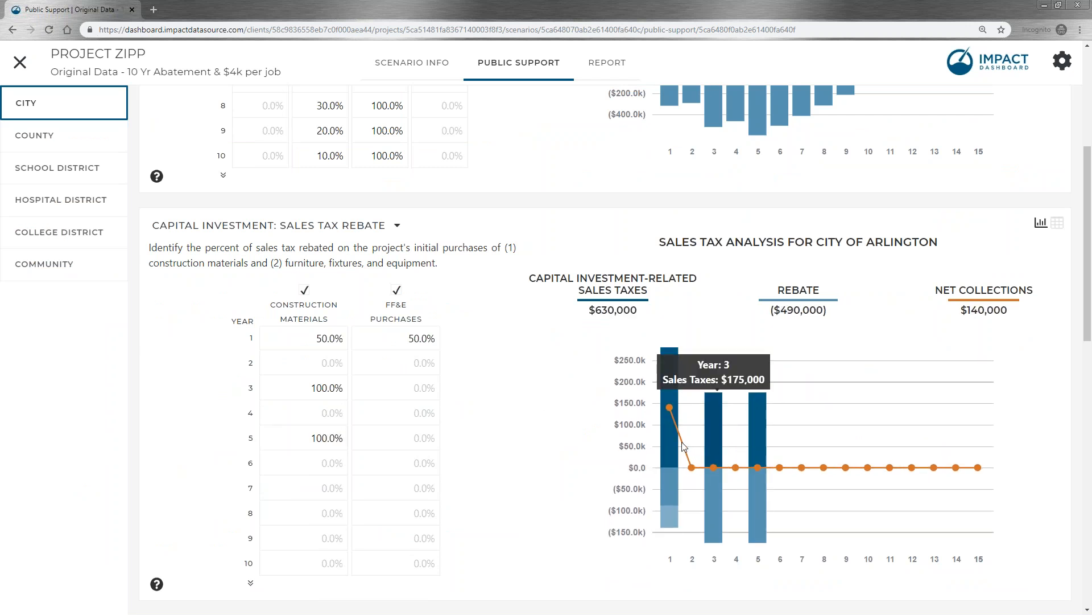
Review the City's capital investment sales tax rebate analysis, including the rebates in years 1, 3 and 5, and close the scenario
scroll(514, 414, "down", 1)
scroll(514, 414, "down", 1)
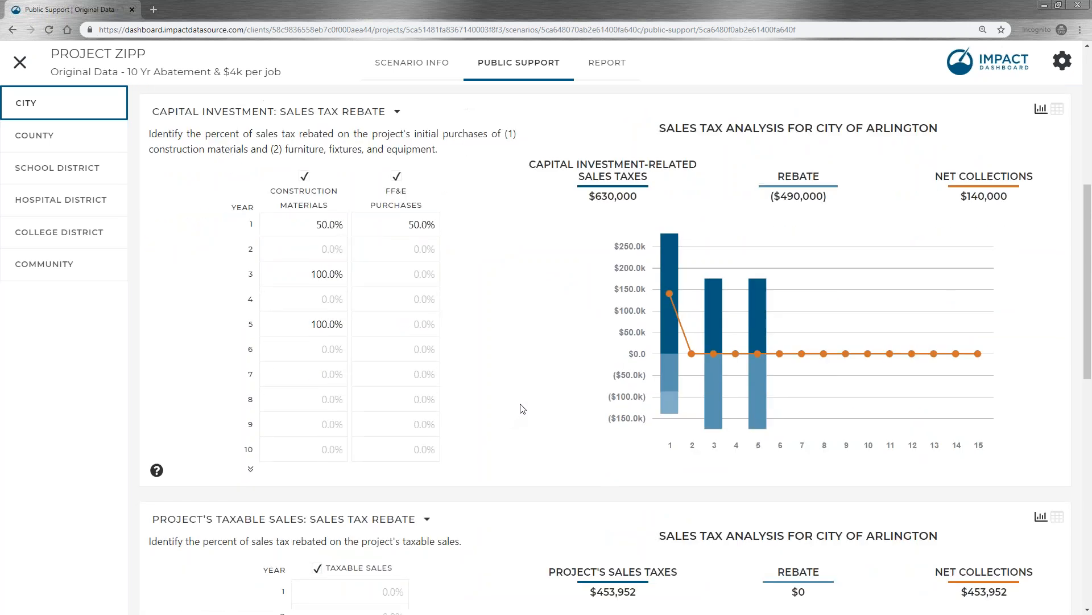
scroll(580, 456, "up", 2)
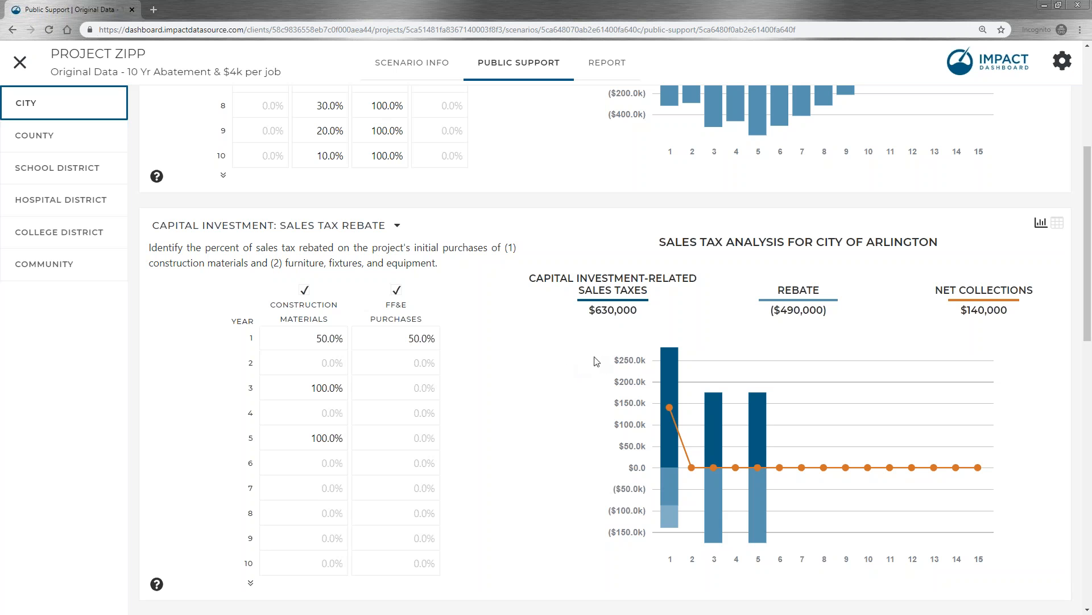
left_click(20, 63)
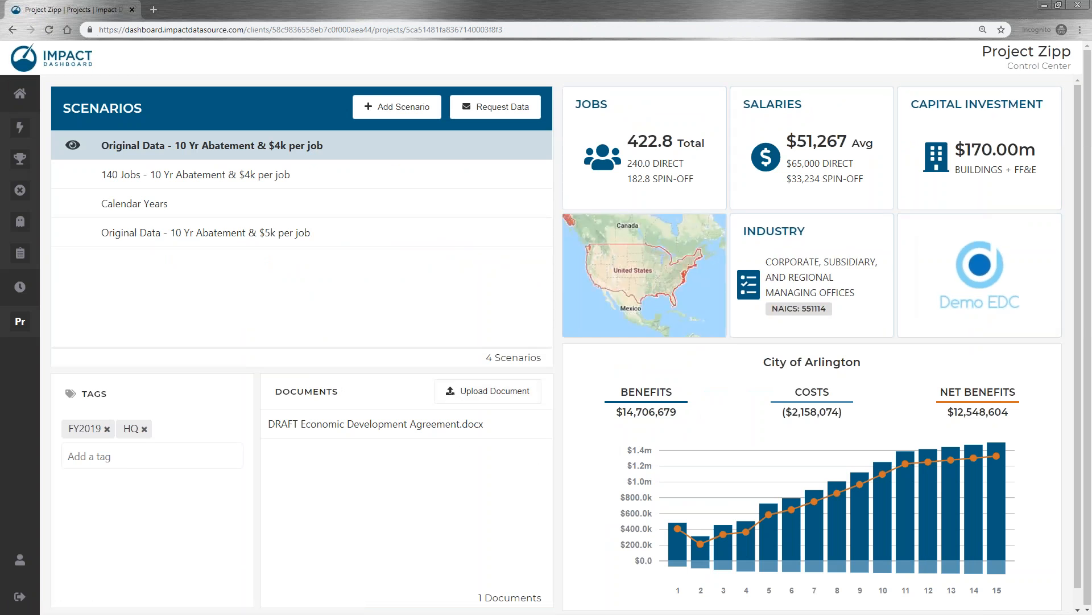
Open Project Zipp's Calendar Years scenario, reloading the blank project page, and select its first-year new jobs entry
left_click(136, 207)
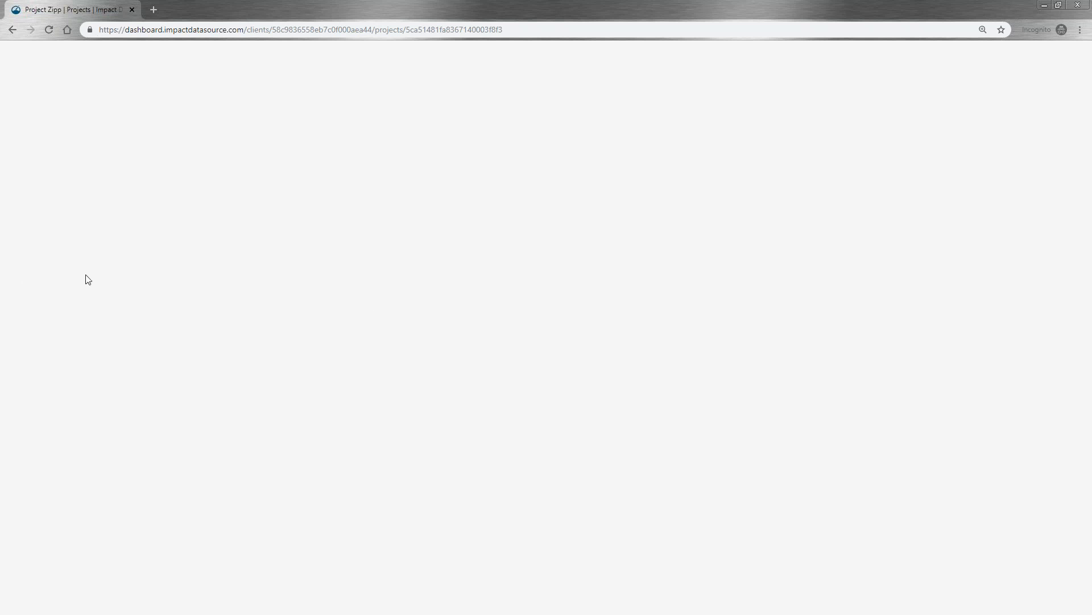
left_click(330, 30)
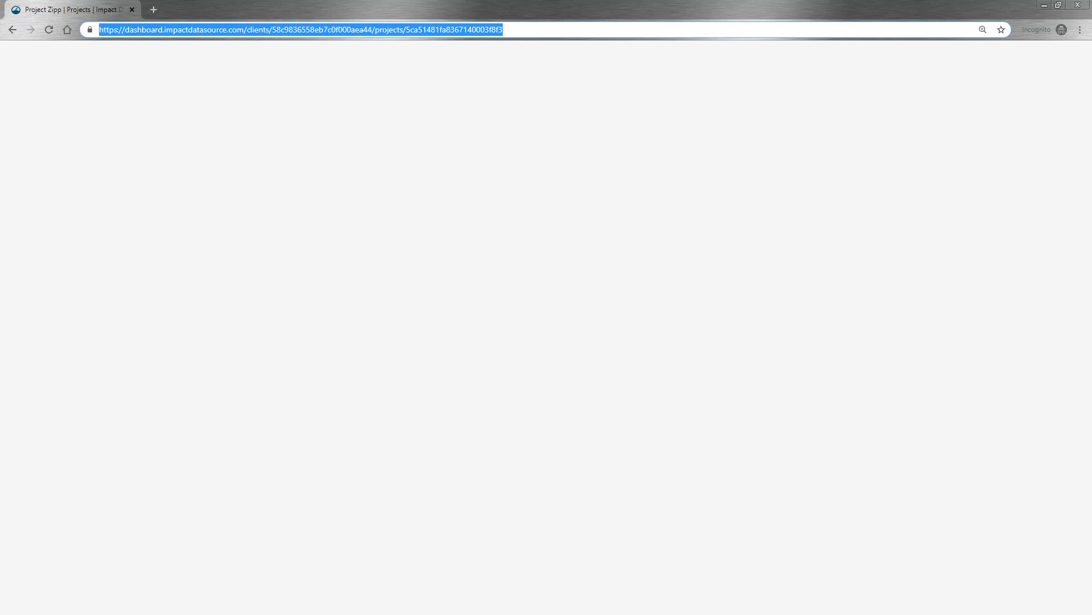
key("Return")
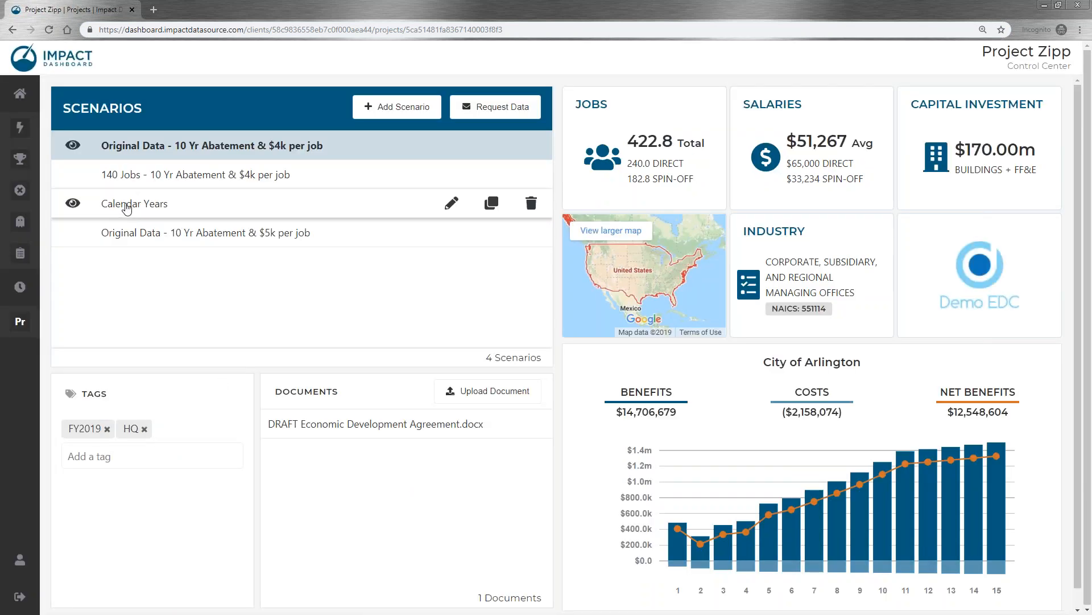
left_click(126, 206)
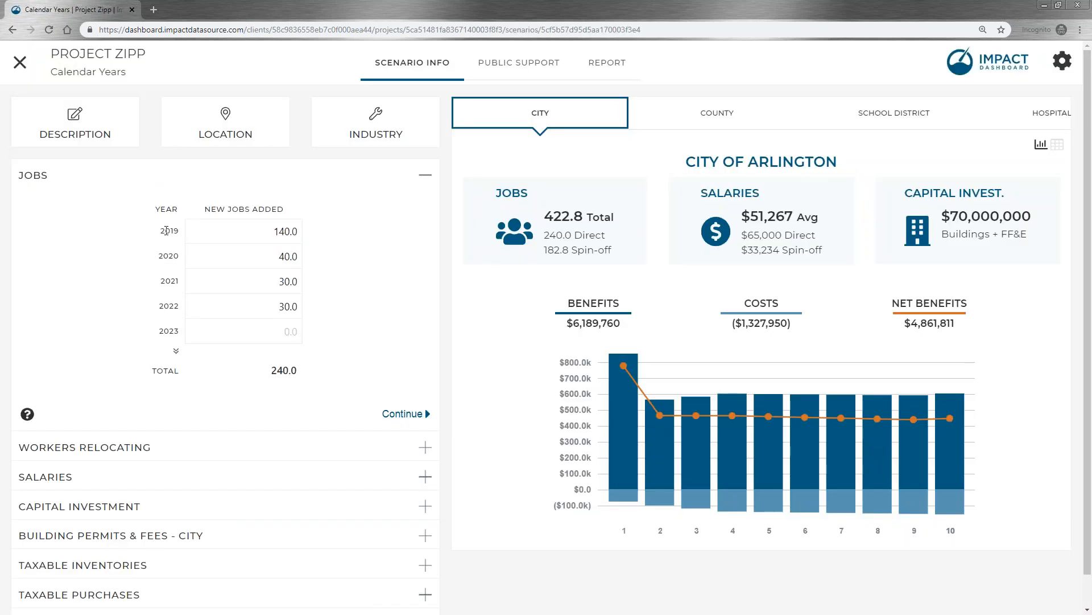
left_click(239, 231)
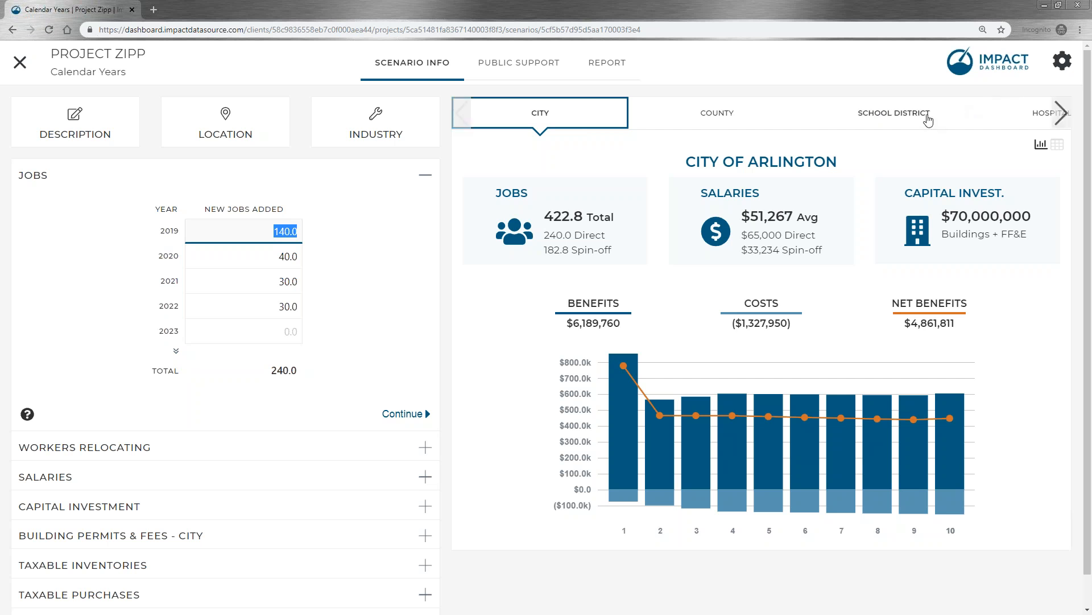
Open the Calendar Years scenario's general assumptions, locate the starting year, and unlock the default assumptions for editing
left_click(1056, 74)
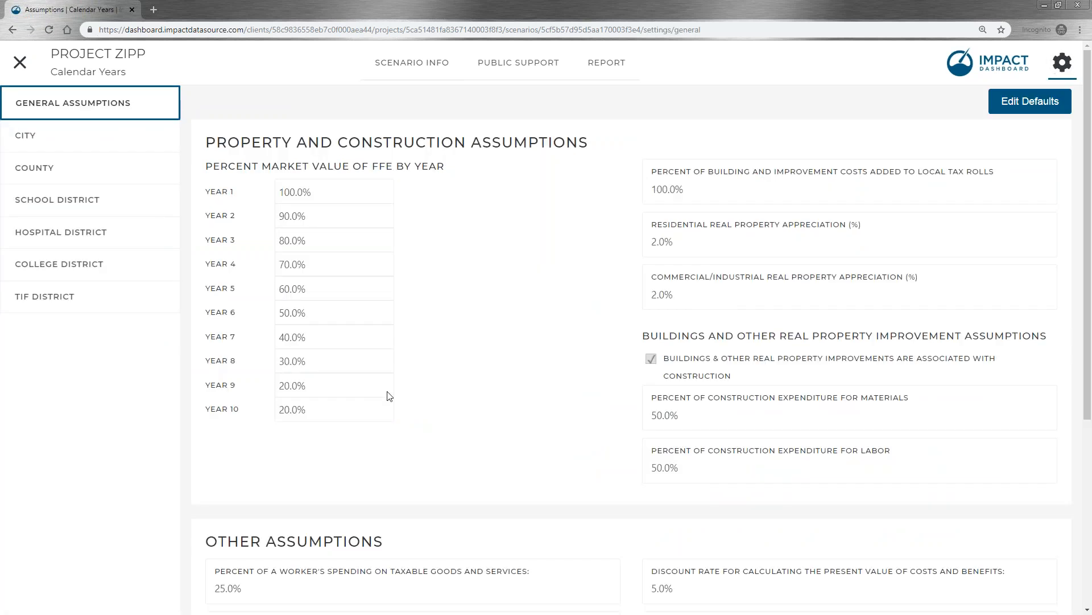
scroll(393, 392, "down", 5)
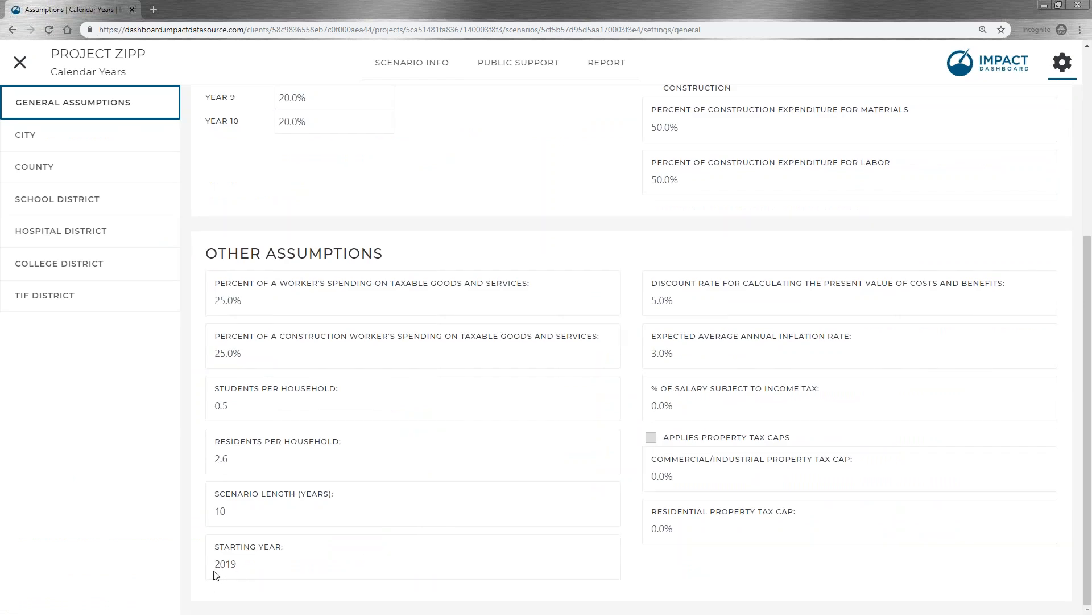
scroll(988, 176, "up", 5)
left_click(1026, 100)
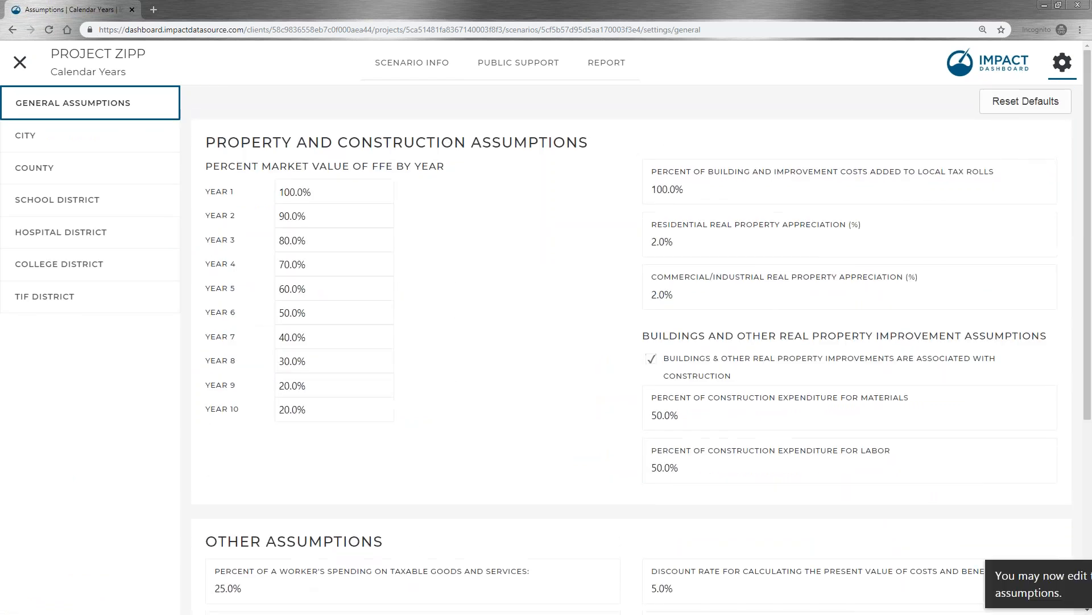
Set the scenario's starting year to 2021 and check the year labels in its jobs inputs
scroll(399, 409, "down", 5)
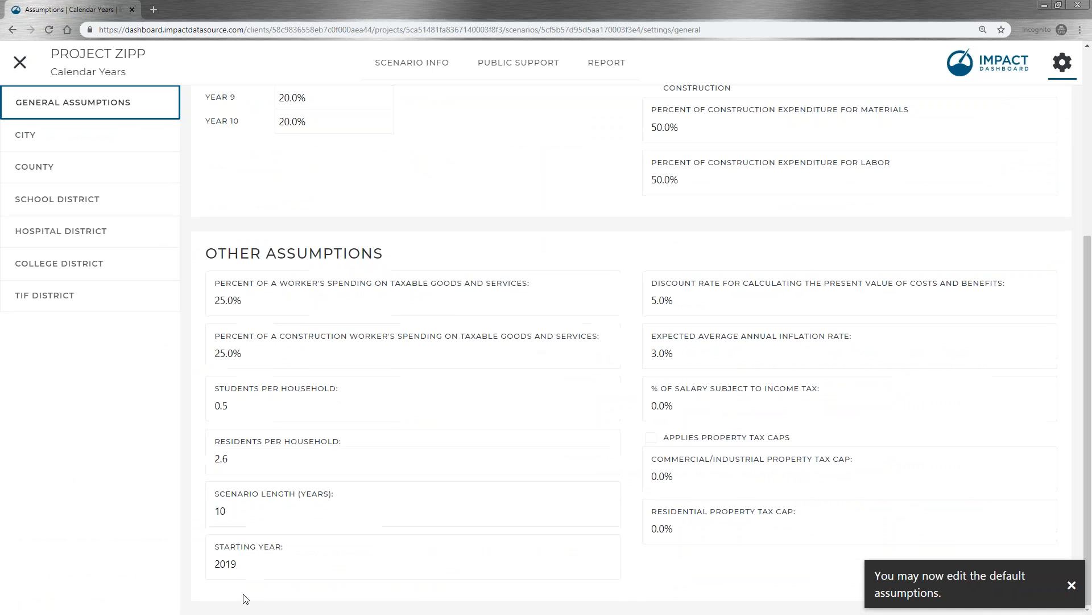
left_click(462, 570)
left_click(461, 570)
key("BackSpace")
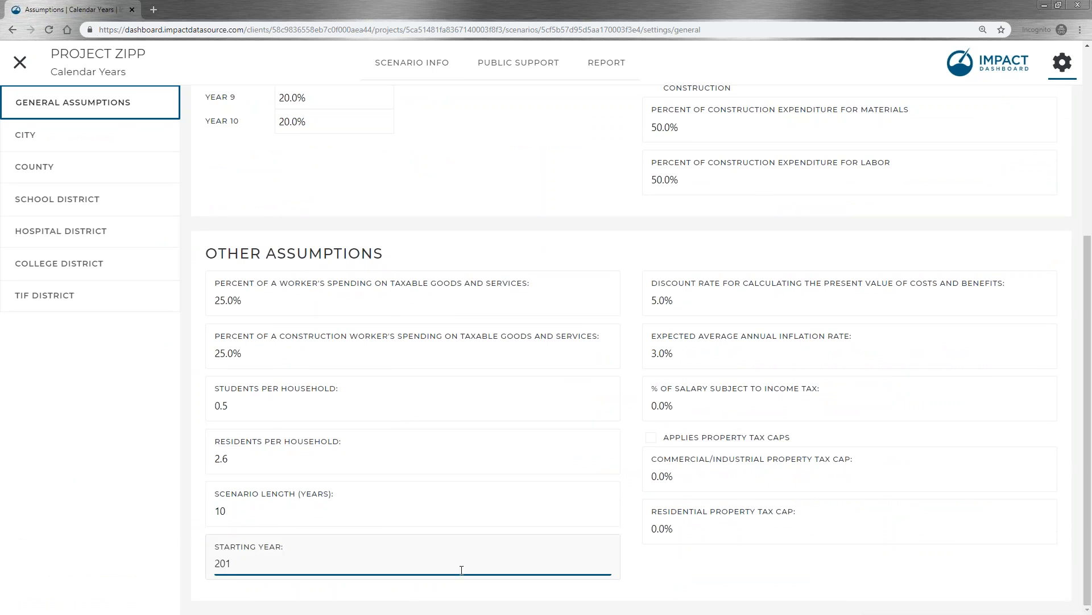
type("21")
left_click(657, 569)
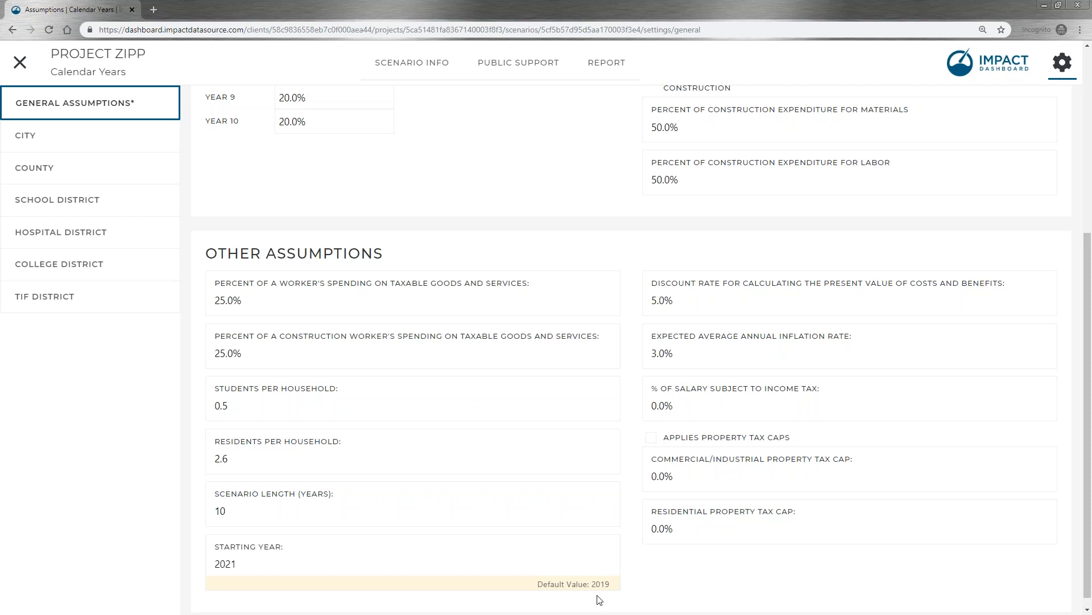
left_click(412, 62)
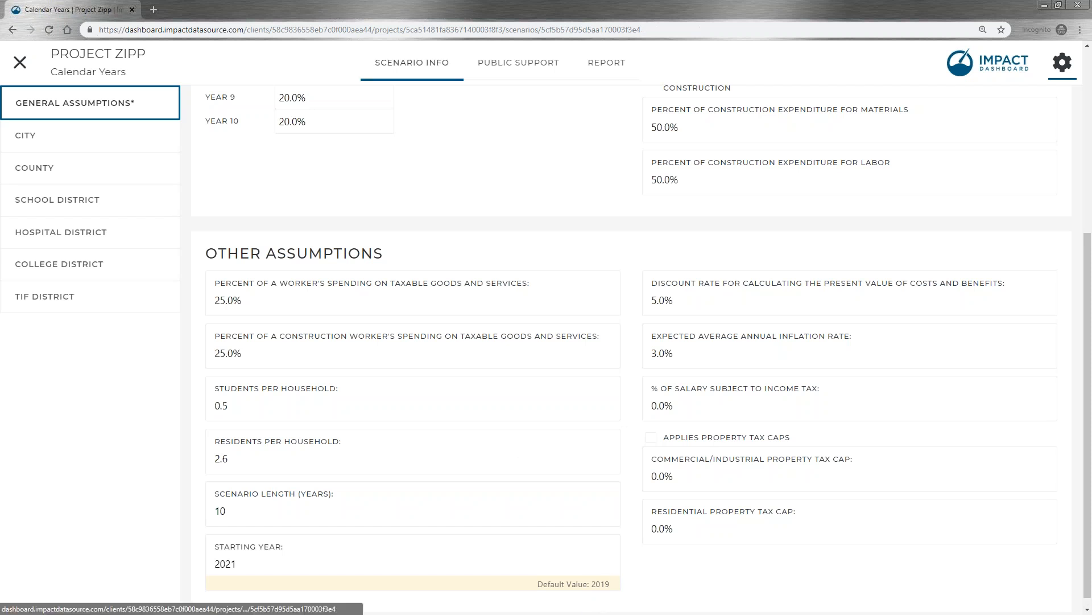
double_click(170, 231)
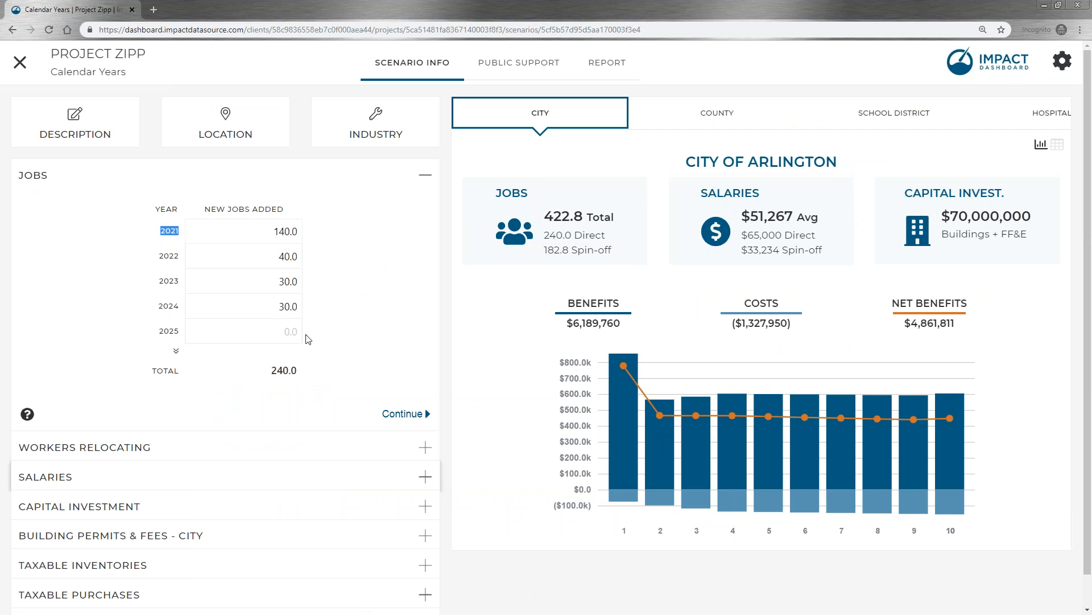
Examine the calendar-year taxable property table in the Economic Impact Overview of the scenario's detailed report
left_click(580, 72)
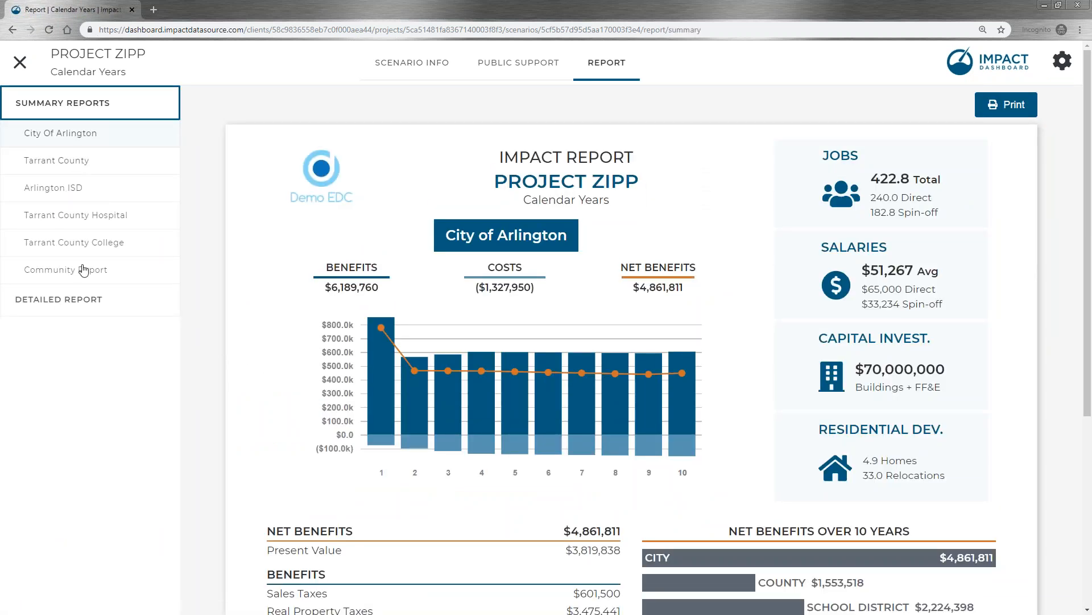
left_click(74, 302)
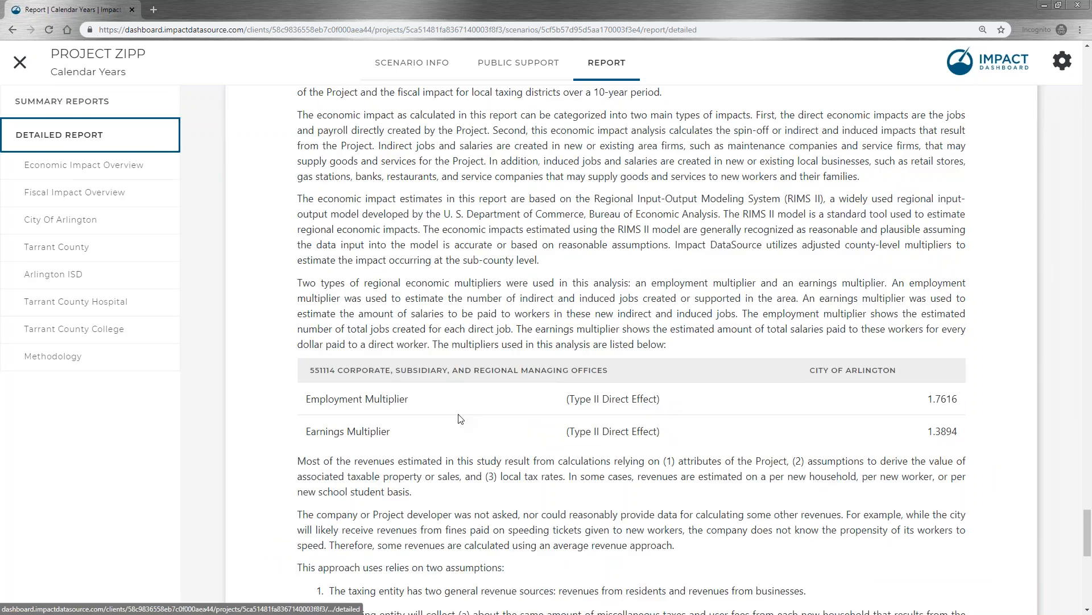
left_click(62, 170)
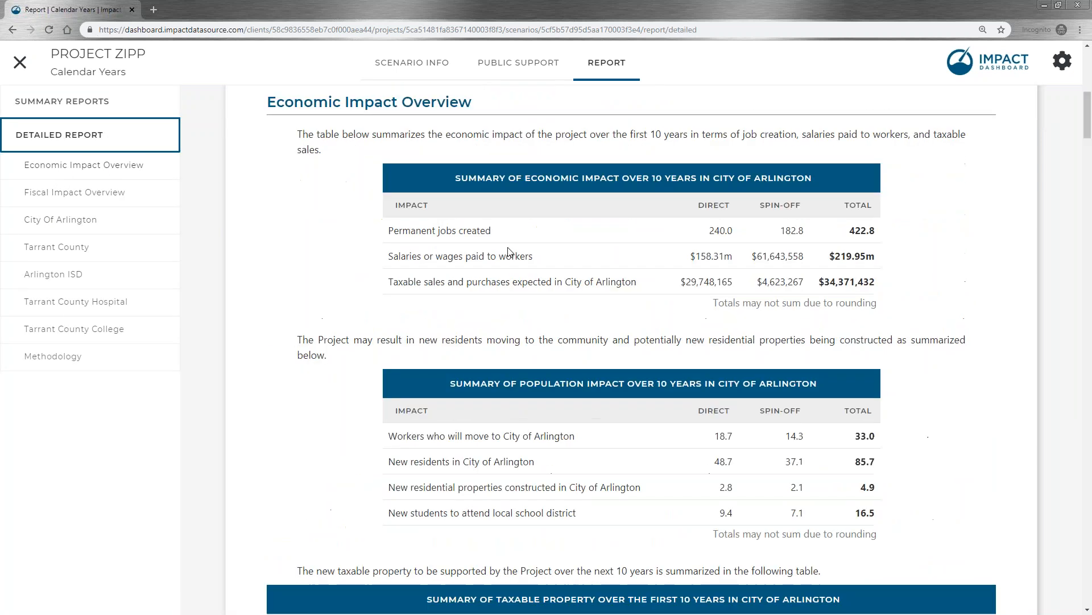
scroll(506, 311, "down", 8)
scroll(286, 275, "up", 2)
double_click(284, 271)
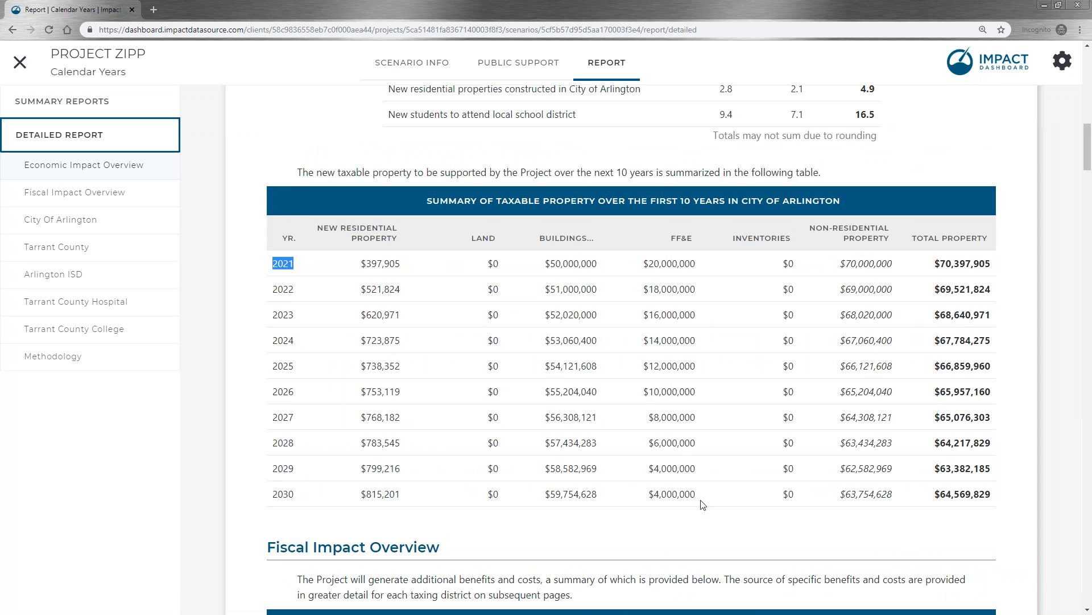
left_click_drag(844, 494, 895, 494)
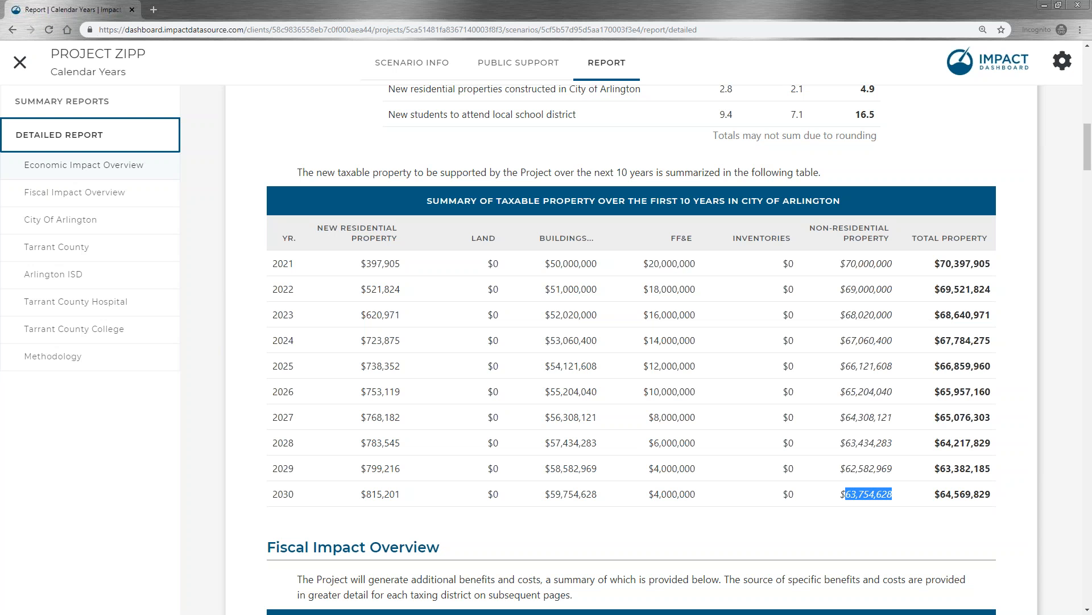
Close the Calendar Years scenario and return to the projects overview to list the active projects
left_click(20, 62)
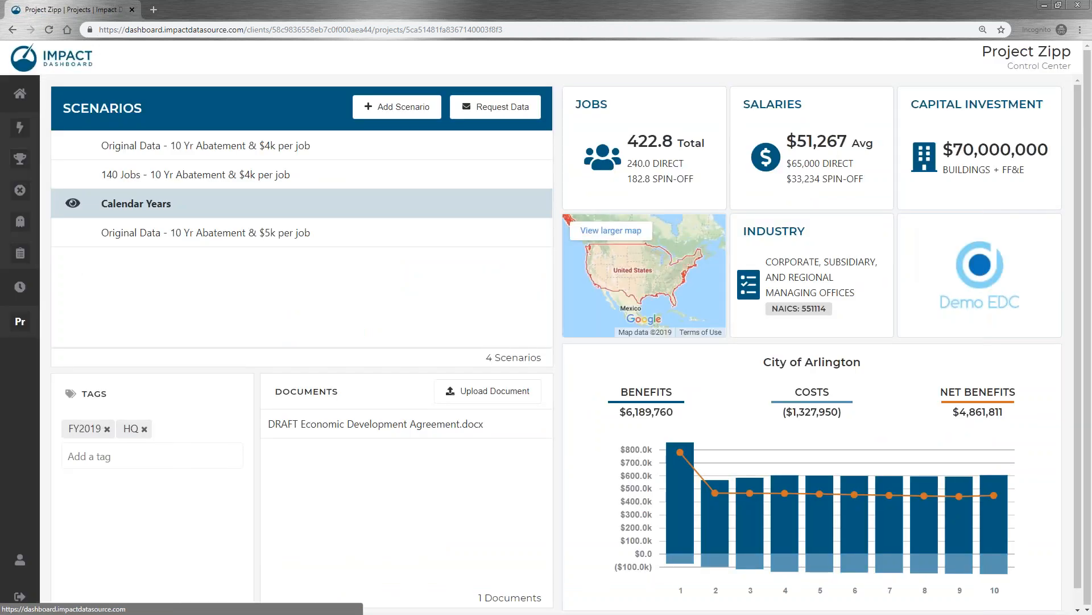
left_click(21, 97)
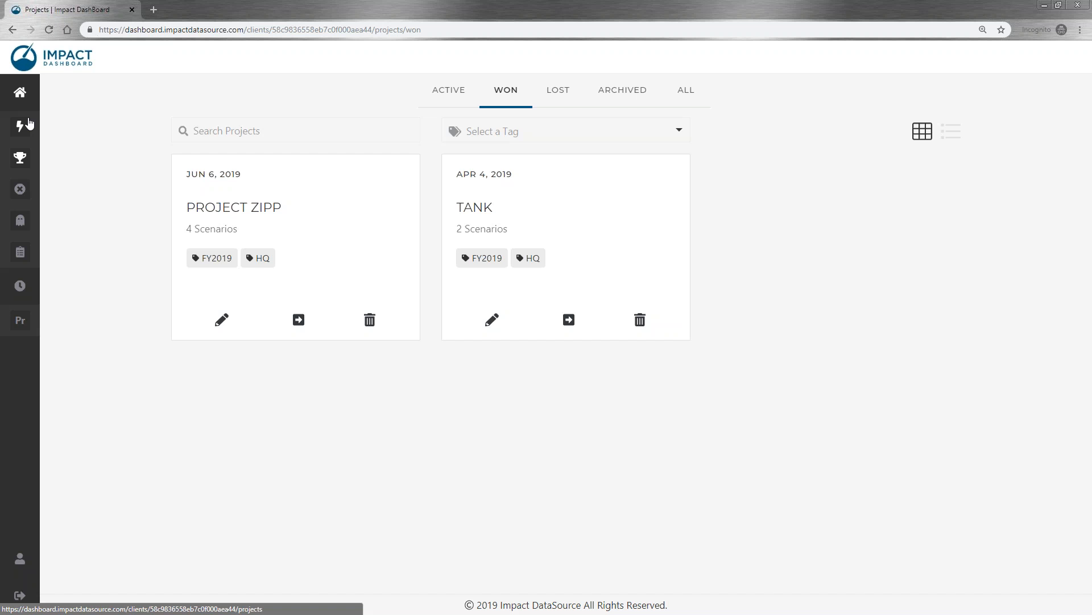
left_click(457, 99)
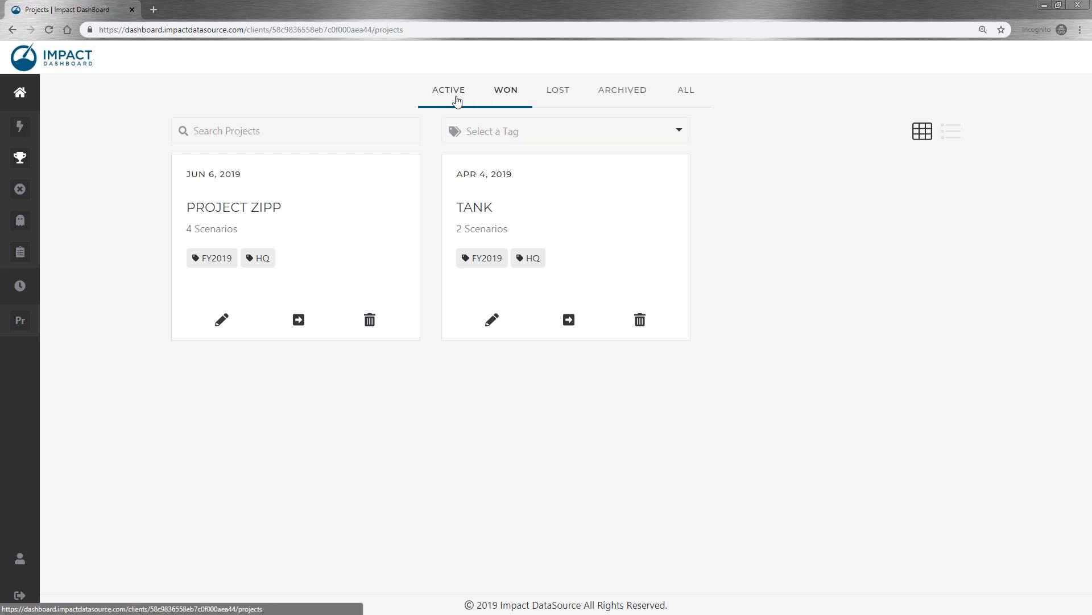